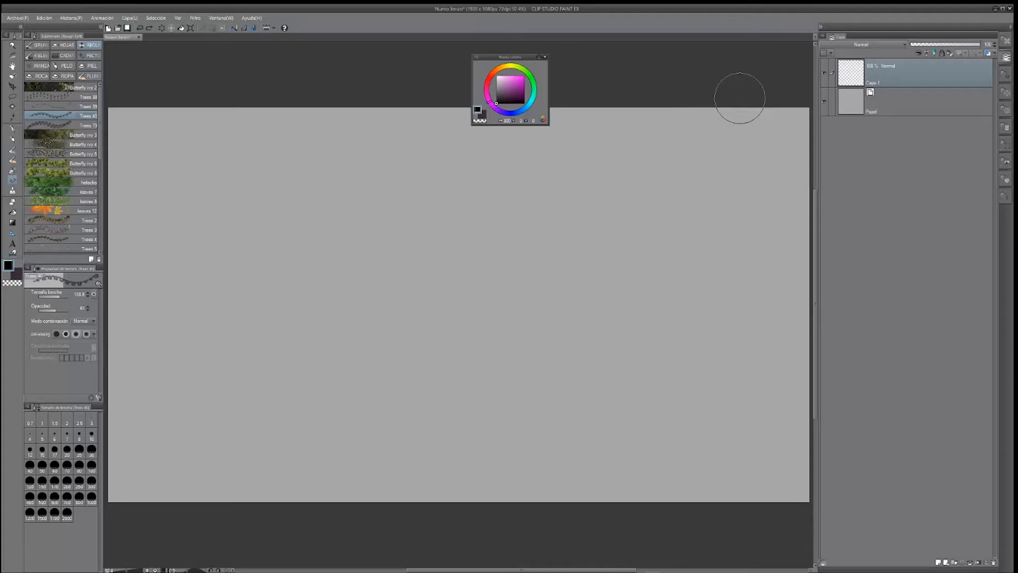
# Sketch a small face profile with an eye and nose in black using the G-pen at 100 opacity.
pyautogui.press('p')
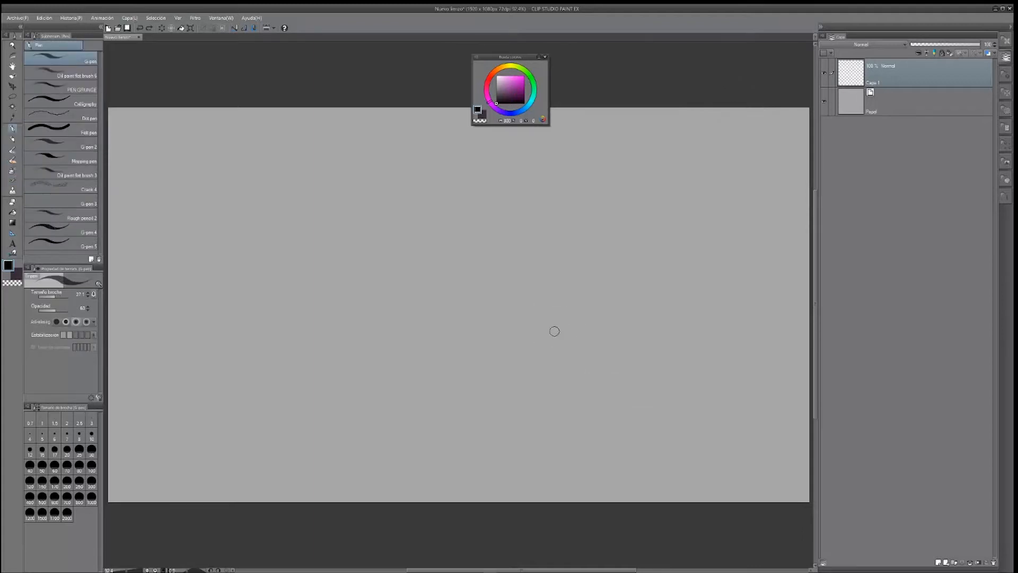
pyautogui.moveTo(523, 262)
pyautogui.mouseDown()
pyautogui.moveTo(550, 214)
pyautogui.moveTo(594, 299)
pyautogui.mouseUp()
pyautogui.moveTo(531, 292); pyautogui.dragTo(566, 247)
pyautogui.moveTo(62, 311); pyautogui.dragTo(113, 313)
pyautogui.moveTo(540, 258)
pyautogui.mouseDown()
pyautogui.moveTo(583, 243)
pyautogui.moveTo(546, 256)
pyautogui.mouseUp()
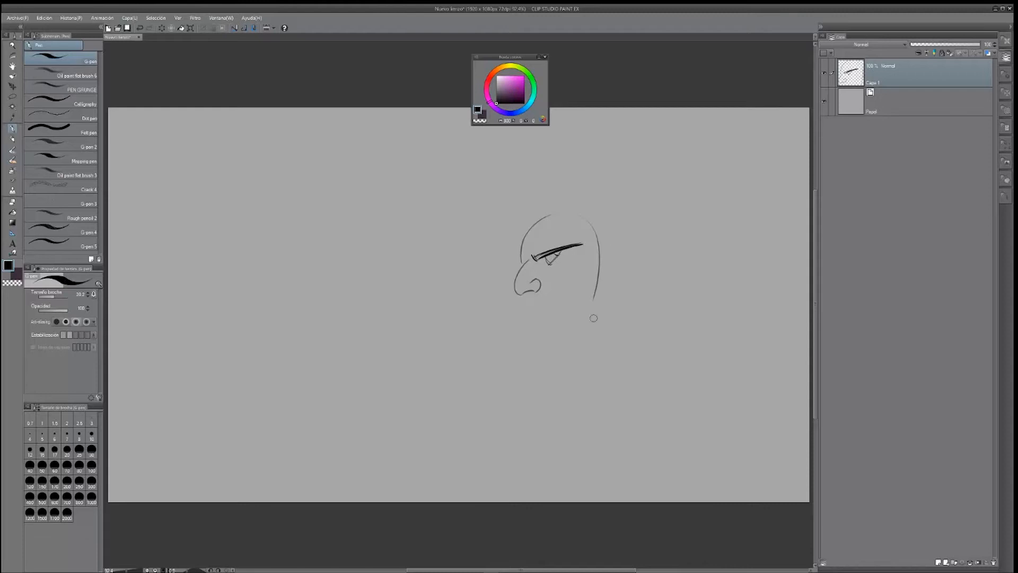
# Try long curved G-pen strokes across the canvas, undo the first one, and repeat them with higher stabilization.
pyautogui.moveTo(532, 393)
pyautogui.mouseDown()
pyautogui.moveTo(611, 346)
pyautogui.moveTo(667, 285)
pyautogui.moveTo(724, 266)
pyautogui.moveTo(696, 309)
pyautogui.moveTo(690, 346)
pyautogui.moveTo(663, 373)
pyautogui.moveTo(685, 390)
pyautogui.moveTo(678, 410)
pyautogui.moveTo(690, 423)
pyautogui.moveTo(712, 422)
pyautogui.mouseUp()
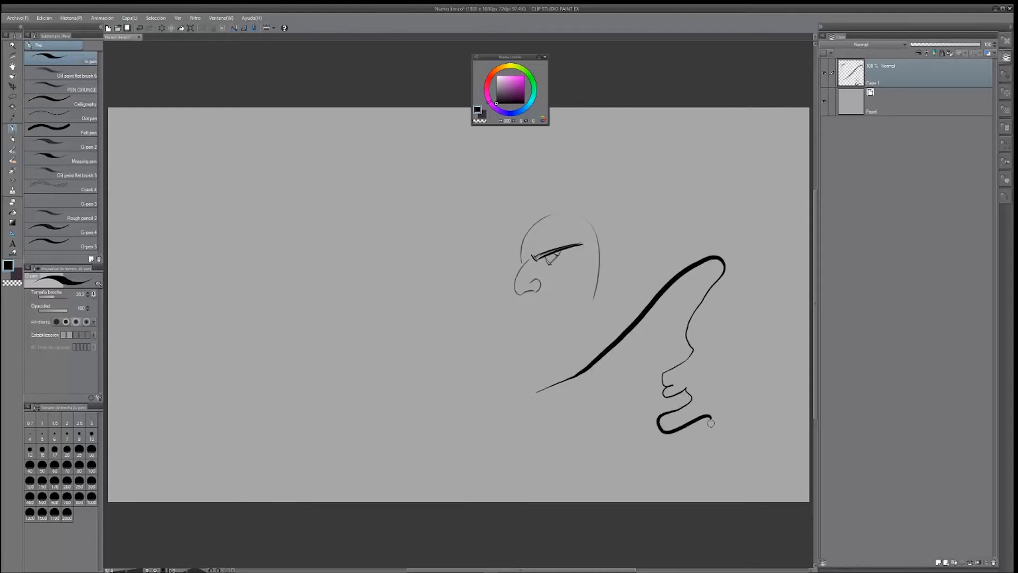
pyautogui.hotkey('ctrl', 'z')
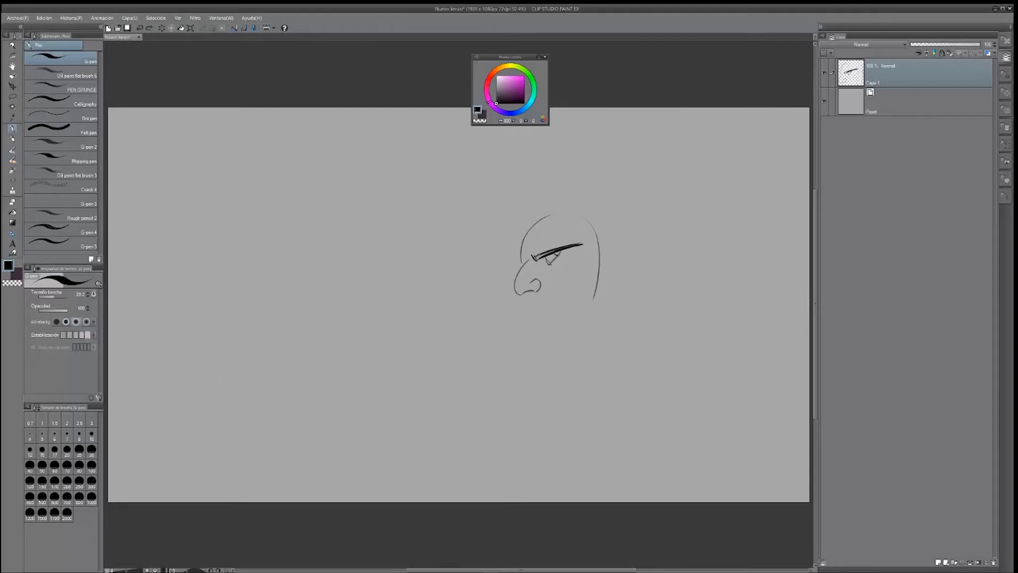
pyautogui.moveTo(497, 171); pyautogui.dragTo(301, 362)
pyautogui.moveTo(469, 302)
pyautogui.mouseDown()
pyautogui.moveTo(473, 239)
pyautogui.moveTo(560, 185)
pyautogui.moveTo(625, 287)
pyautogui.moveTo(677, 309)
pyautogui.moveTo(725, 264)
pyautogui.mouseUp()
pyautogui.moveTo(662, 361)
pyautogui.mouseDown()
pyautogui.moveTo(748, 310)
pyautogui.moveTo(738, 350)
pyautogui.moveTo(648, 411)
pyautogui.mouseUp()
# Undo all the pen strokes until the layer is empty.
pyautogui.hotkey('ctrl', 'z')
pyautogui.hotkey('ctrl', 'z')
pyautogui.hotkey('ctrl', 'z')
pyautogui.hotkey('ctrl', 'z')
pyautogui.hotkey('ctrl', 'z')
pyautogui.hotkey('ctrl', 'z')
pyautogui.hotkey('ctrl', 'z')
pyautogui.hotkey('ctrl', 'z')
pyautogui.hotkey('ctrl', 'z')
pyautogui.hotkey('ctrl', 'z')
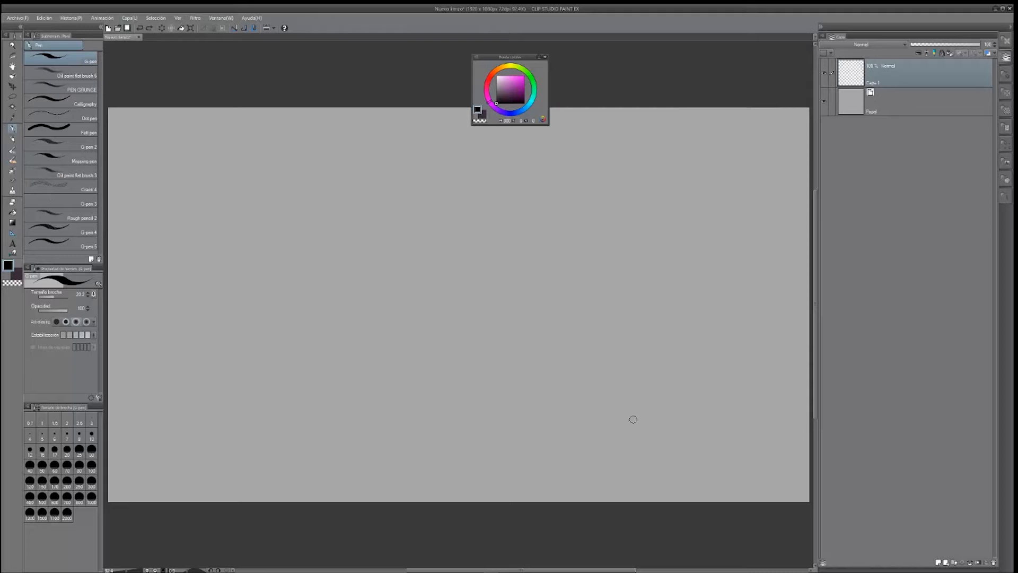
# Spray scattered leaves over the middle of the canvas with the Droplet airbrush.
pyautogui.click(12, 171)
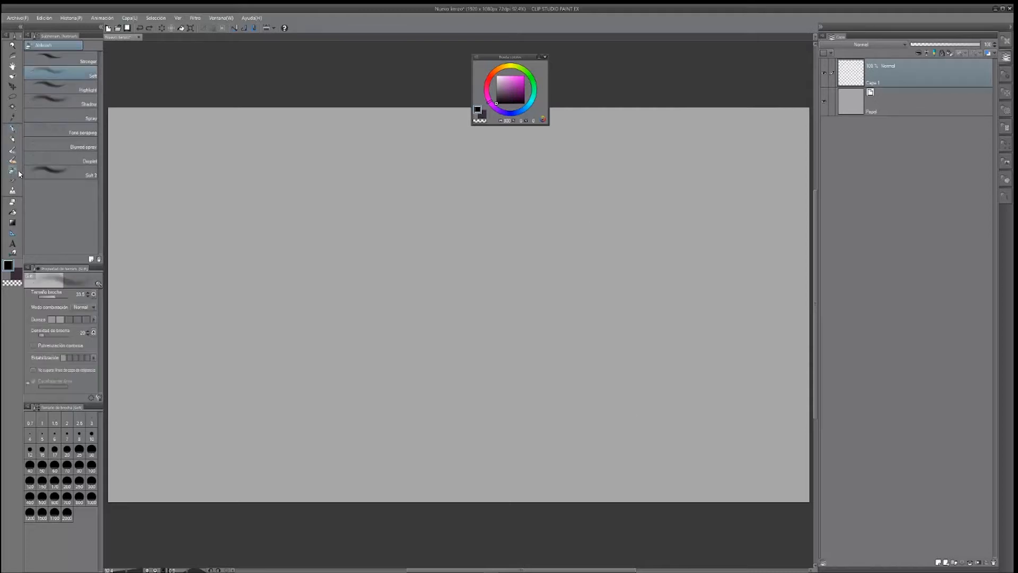
pyautogui.click(87, 133)
pyautogui.click(84, 161)
pyautogui.moveTo(435, 241)
pyautogui.mouseDown()
pyautogui.moveTo(421, 264)
pyautogui.moveTo(466, 313)
pyautogui.moveTo(516, 304)
pyautogui.moveTo(554, 357)
pyautogui.mouseUp()
pyautogui.click(57, 351)
pyautogui.moveTo(461, 235)
pyautogui.mouseDown()
pyautogui.moveTo(438, 269)
pyautogui.moveTo(456, 313)
pyautogui.moveTo(536, 307)
pyautogui.moveTo(612, 274)
pyautogui.moveTo(620, 344)
pyautogui.moveTo(590, 412)
pyautogui.moveTo(528, 422)
pyautogui.moveTo(505, 316)
pyautogui.moveTo(379, 284)
pyautogui.moveTo(343, 246)
pyautogui.moveTo(446, 210)
pyautogui.moveTo(491, 292)
pyautogui.moveTo(450, 385)
pyautogui.moveTo(408, 431)
pyautogui.moveTo(551, 324)
pyautogui.moveTo(548, 310)
pyautogui.moveTo(587, 232)
pyautogui.moveTo(541, 204)
pyautogui.moveTo(539, 233)
pyautogui.moveTo(615, 193)
pyautogui.moveTo(647, 292)
pyautogui.mouseUp()
pyautogui.keyDown('alt'); pyautogui.click(660, 300); pyautogui.keyUp('alt')
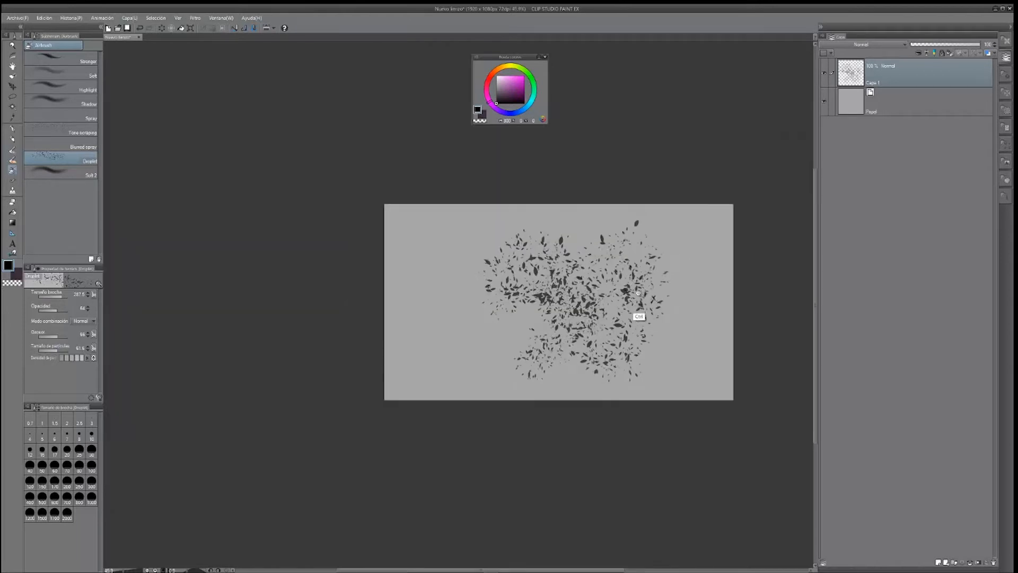
pyautogui.keyDown('ctrl'); pyautogui.click(640, 298); pyautogui.keyUp('ctrl')
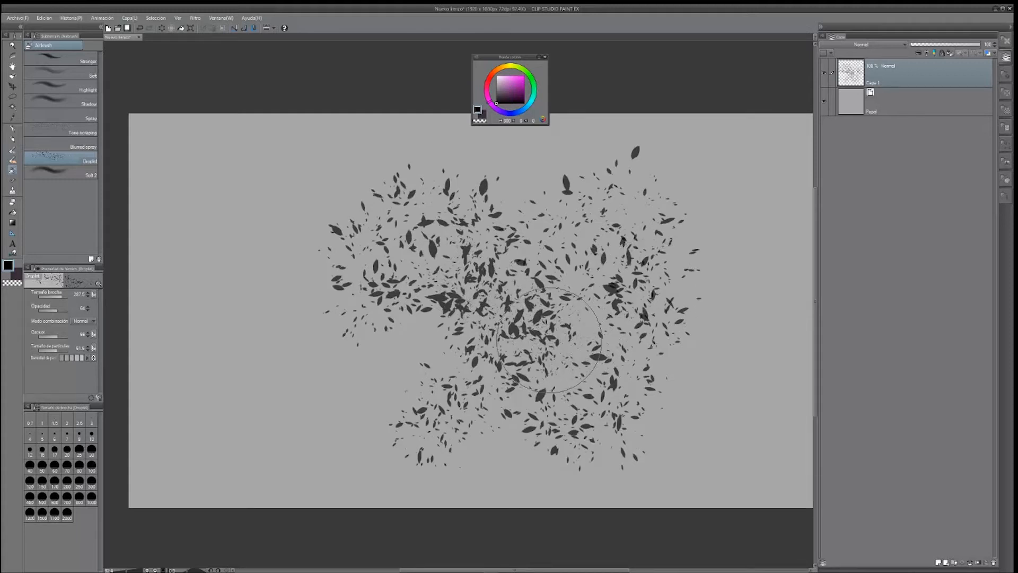
pyautogui.scroll(-2, 610, 302)
pyautogui.moveTo(590, 307)
pyautogui.mouseDown()
pyautogui.moveTo(551, 350)
pyautogui.moveTo(466, 345)
pyautogui.moveTo(432, 352)
pyautogui.moveTo(429, 370)
pyautogui.moveTo(387, 370)
pyautogui.moveTo(367, 345)
pyautogui.moveTo(394, 290)
pyautogui.moveTo(339, 318)
pyautogui.mouseUp()
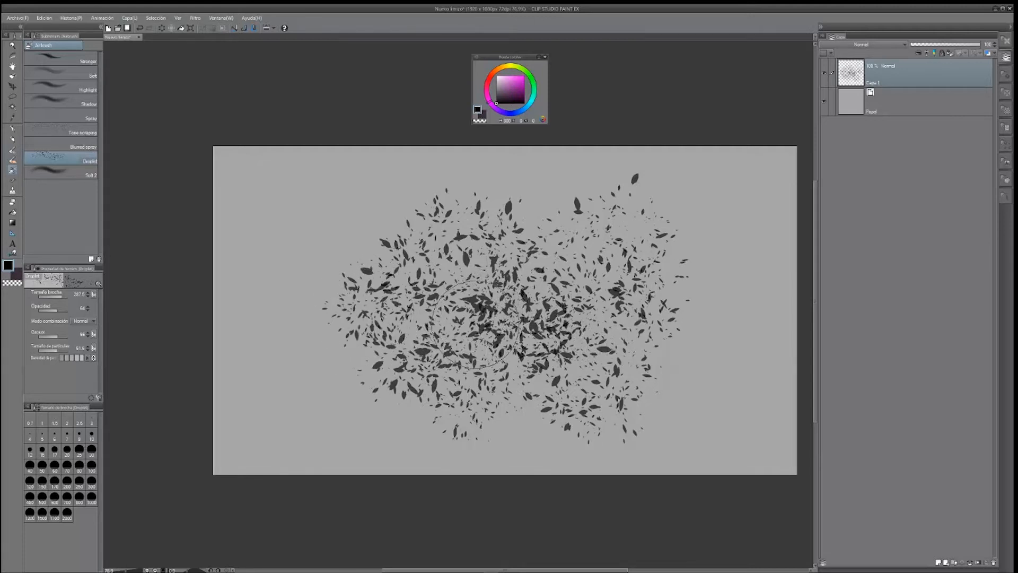
# Break up the sprayed leaves by painting over them with the same airbrush in transparent colour.
pyautogui.press('c')
pyautogui.moveTo(464, 323); pyautogui.dragTo(566, 468)
pyautogui.moveTo(554, 417); pyautogui.dragTo(499, 291)
pyautogui.moveTo(440, 342)
pyautogui.mouseDown()
pyautogui.moveTo(465, 345)
pyautogui.moveTo(505, 318)
pyautogui.moveTo(538, 343)
pyautogui.mouseUp()
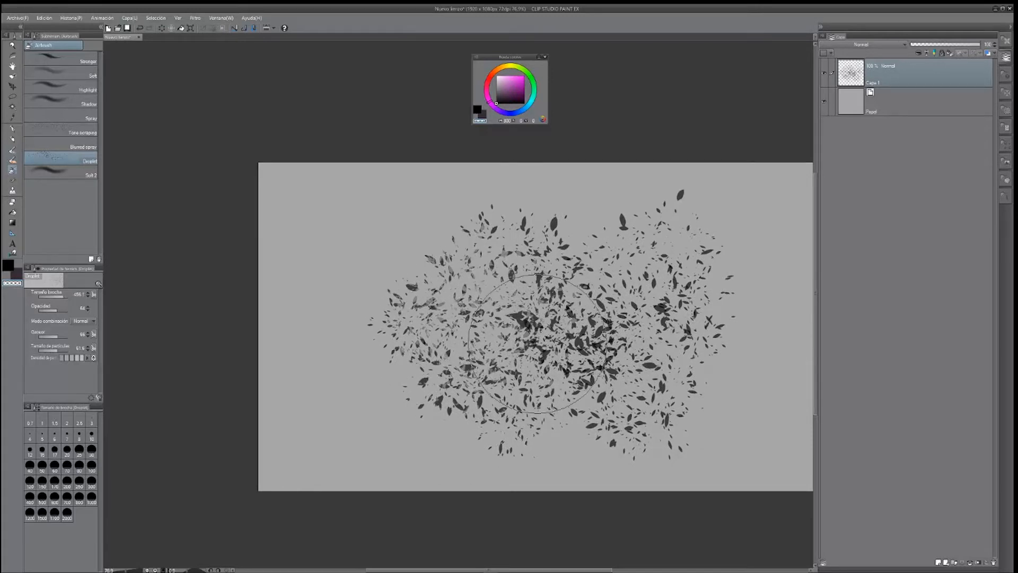
pyautogui.scroll(5, 466, 393)
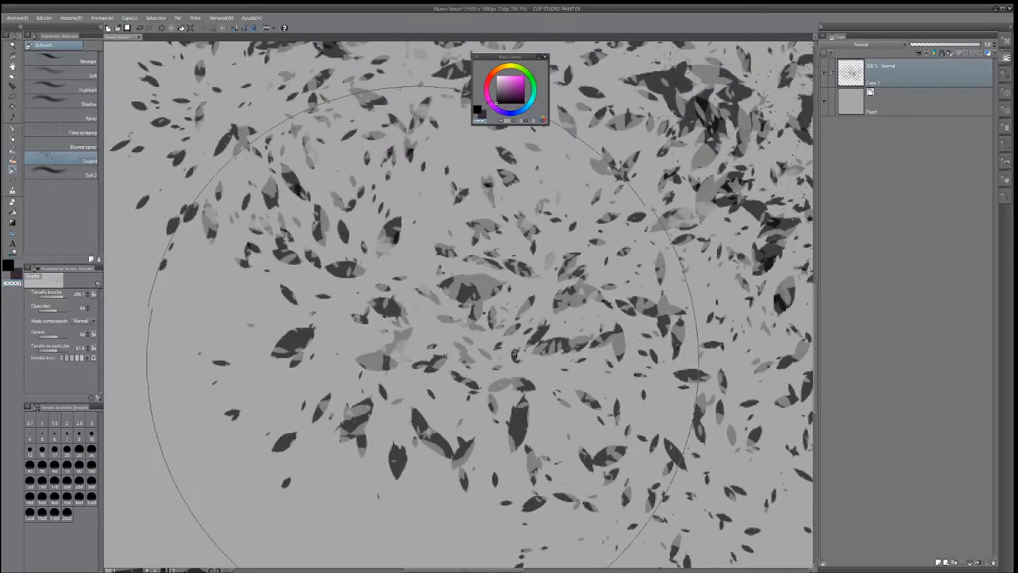
pyautogui.moveTo(438, 322); pyautogui.dragTo(450, 319)
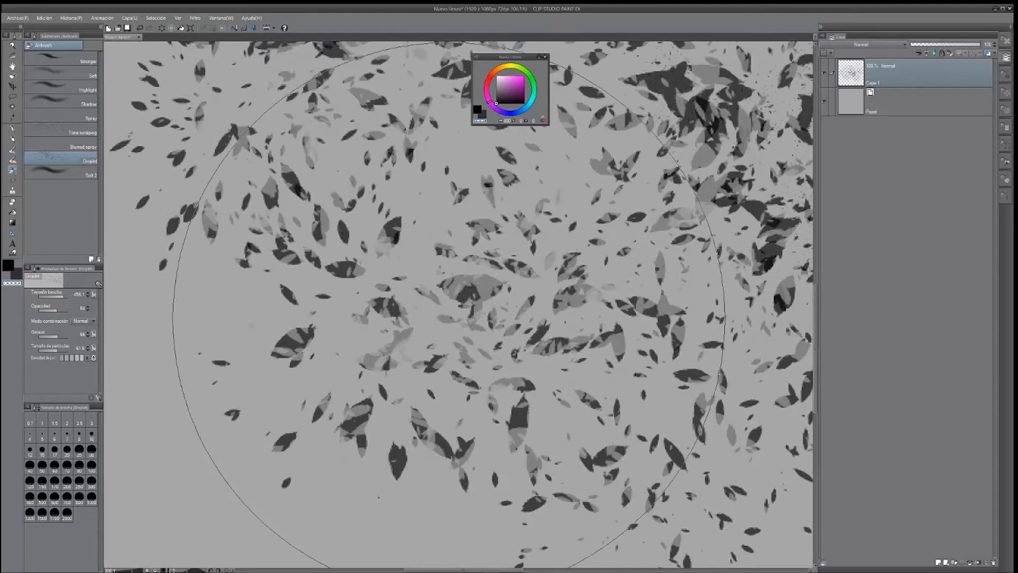
pyautogui.scroll(-4, 449, 319)
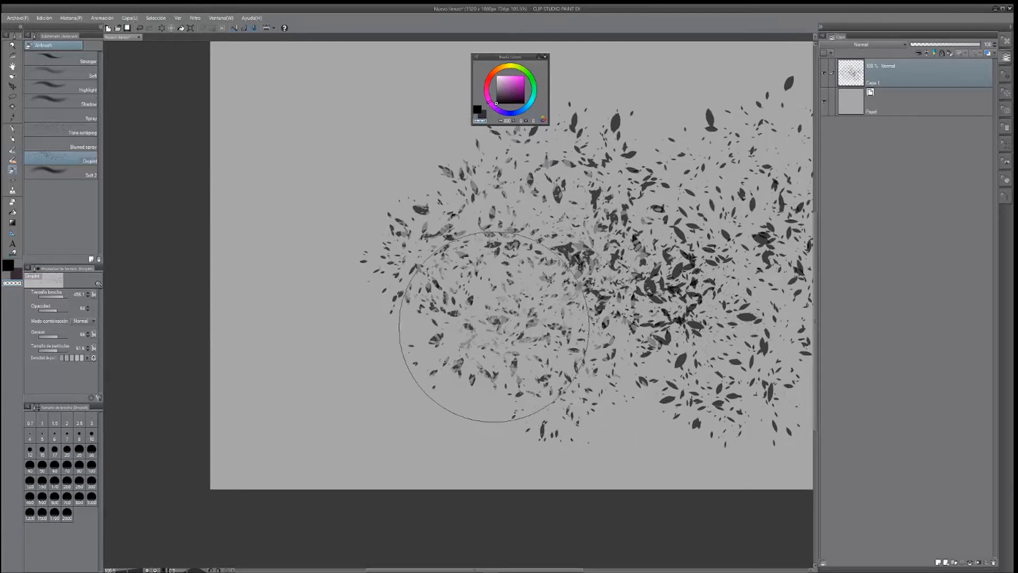
pyautogui.moveTo(452, 345)
pyautogui.mouseDown()
pyautogui.moveTo(376, 334)
pyautogui.moveTo(346, 341)
pyautogui.moveTo(343, 360)
pyautogui.moveTo(381, 361)
pyautogui.moveTo(390, 330)
pyautogui.moveTo(361, 352)
pyautogui.moveTo(390, 311)
pyautogui.mouseUp()
pyautogui.press('c')
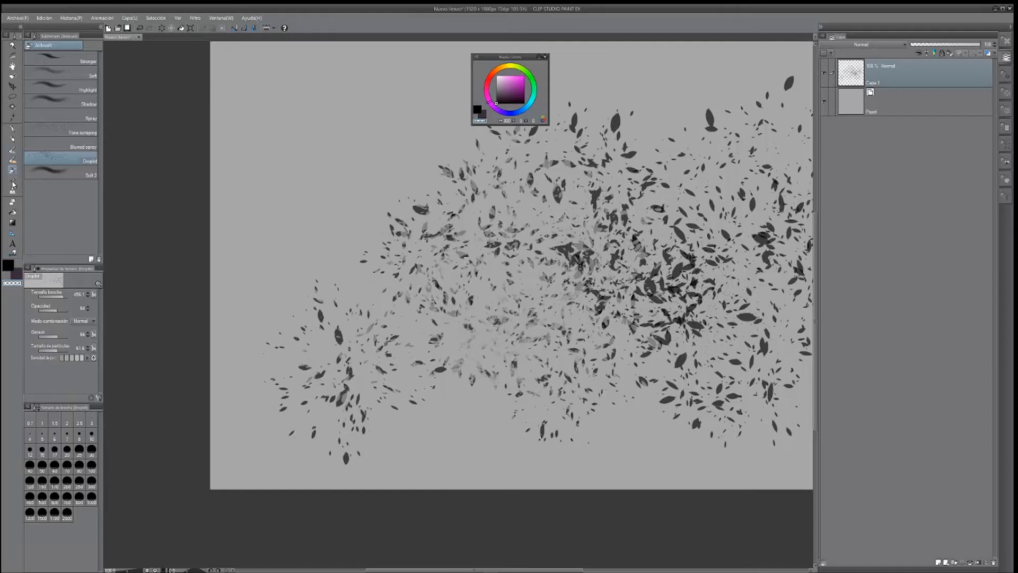
# Switch to the Trees 40 decoration brush with the black drawing colour and clear the layer.
pyautogui.click(12, 180)
pyautogui.press('c')
pyautogui.click(162, 31)
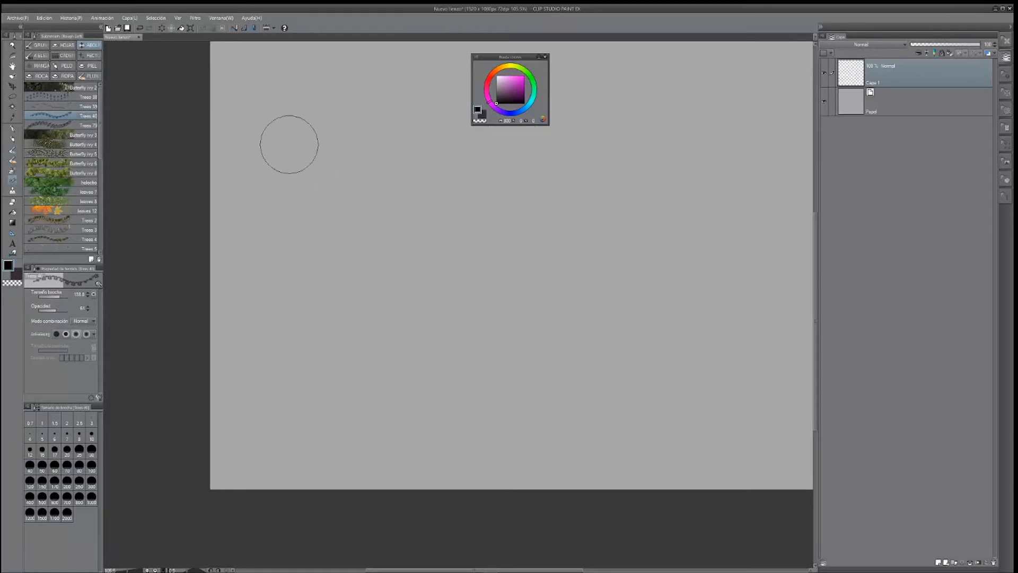
# Paint a dense black foliage clump with the Trees 40 brush and undo the trial strokes of the hard eraser.
pyautogui.moveTo(446, 234)
pyautogui.mouseDown()
pyautogui.moveTo(438, 301)
pyautogui.moveTo(480, 278)
pyautogui.moveTo(507, 241)
pyautogui.moveTo(524, 291)
pyautogui.mouseUp()
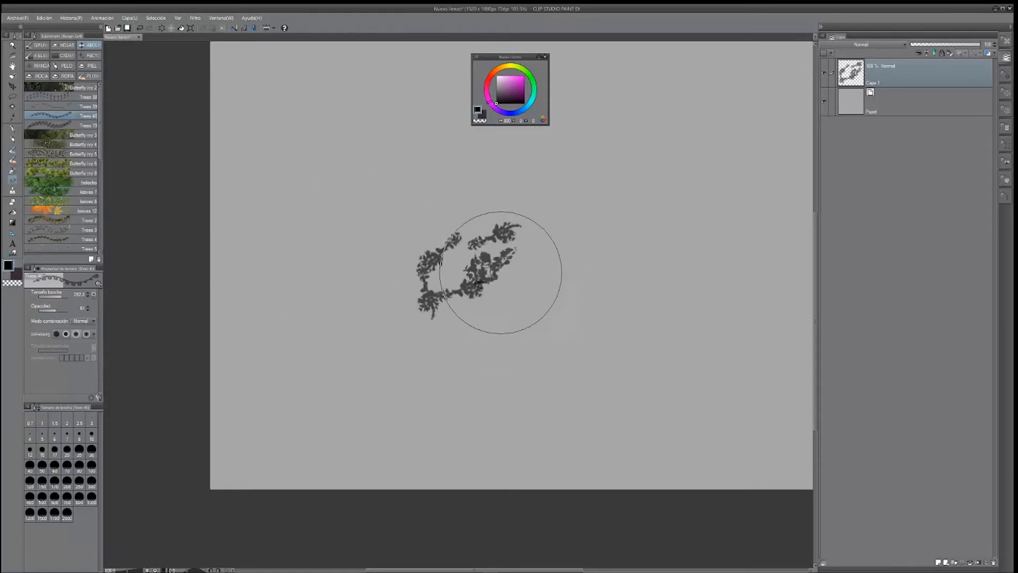
pyautogui.moveTo(445, 293); pyautogui.dragTo(455, 304)
pyautogui.scroll(-3, 541, 265)
pyautogui.moveTo(541, 266)
pyautogui.mouseDown()
pyautogui.moveTo(513, 277)
pyautogui.moveTo(514, 244)
pyautogui.moveTo(496, 269)
pyautogui.moveTo(510, 243)
pyautogui.moveTo(545, 269)
pyautogui.moveTo(516, 282)
pyautogui.moveTo(536, 233)
pyautogui.moveTo(509, 236)
pyautogui.moveTo(517, 234)
pyautogui.moveTo(521, 257)
pyautogui.moveTo(545, 263)
pyautogui.moveTo(529, 272)
pyautogui.moveTo(566, 258)
pyautogui.moveTo(567, 235)
pyautogui.moveTo(534, 255)
pyautogui.moveTo(542, 270)
pyautogui.moveTo(545, 241)
pyautogui.moveTo(538, 272)
pyautogui.mouseUp()
pyautogui.press('e')
pyautogui.hotkey('ctrl', 'z')
pyautogui.hotkey('ctrl', 'z')
pyautogui.hotkey('ctrl', 'z')
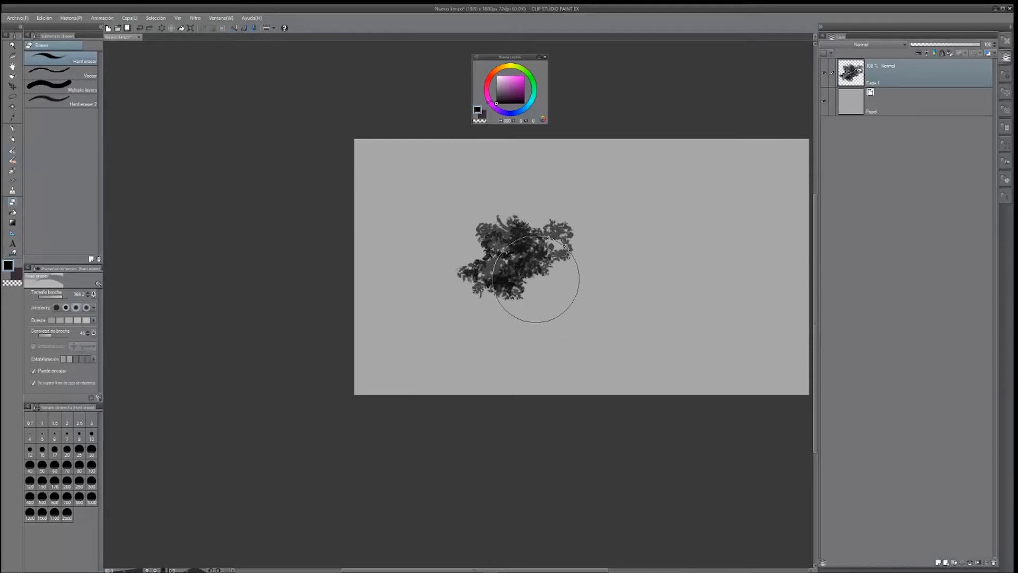
# Carve lighter gaps into the foliage clump using the Trees 40 brush in transparent colour.
pyautogui.press('b')
pyautogui.press('c')
pyautogui.moveTo(552, 286)
pyautogui.mouseDown()
pyautogui.moveTo(547, 250)
pyautogui.moveTo(518, 295)
pyautogui.moveTo(486, 292)
pyautogui.moveTo(509, 249)
pyautogui.moveTo(522, 247)
pyautogui.moveTo(527, 263)
pyautogui.moveTo(518, 261)
pyautogui.moveTo(574, 260)
pyautogui.moveTo(569, 219)
pyautogui.mouseUp()
pyautogui.moveTo(568, 220)
pyautogui.mouseDown()
pyautogui.moveTo(599, 310)
pyautogui.moveTo(547, 355)
pyautogui.moveTo(567, 366)
pyautogui.moveTo(562, 397)
pyautogui.moveTo(605, 334)
pyautogui.moveTo(573, 400)
pyautogui.moveTo(602, 371)
pyautogui.moveTo(598, 390)
pyautogui.moveTo(610, 382)
pyautogui.moveTo(609, 390)
pyautogui.moveTo(600, 397)
pyautogui.moveTo(584, 369)
pyautogui.moveTo(647, 462)
pyautogui.mouseUp()
pyautogui.press('c')
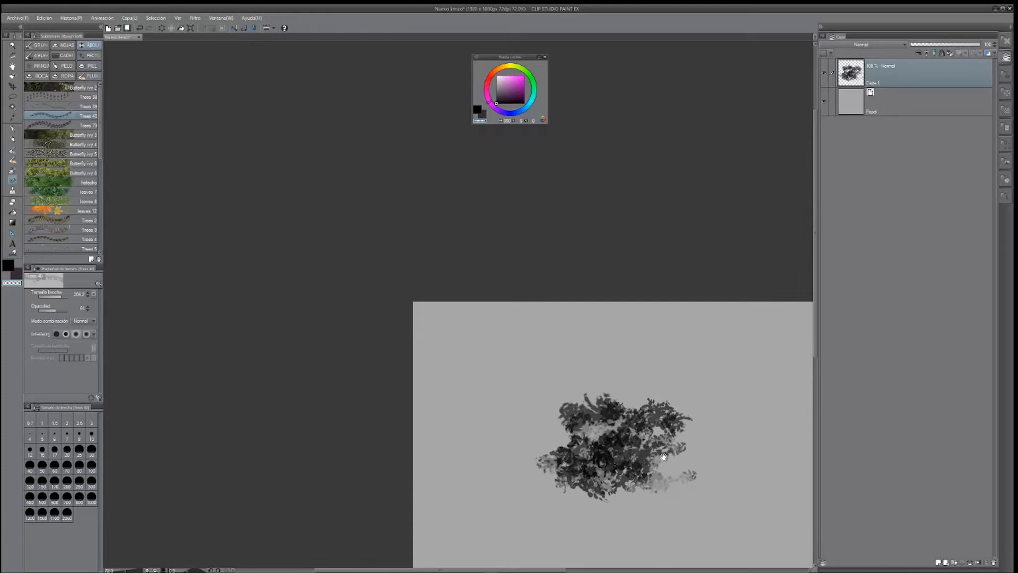
pyautogui.moveTo(664, 456); pyautogui.dragTo(558, 329)
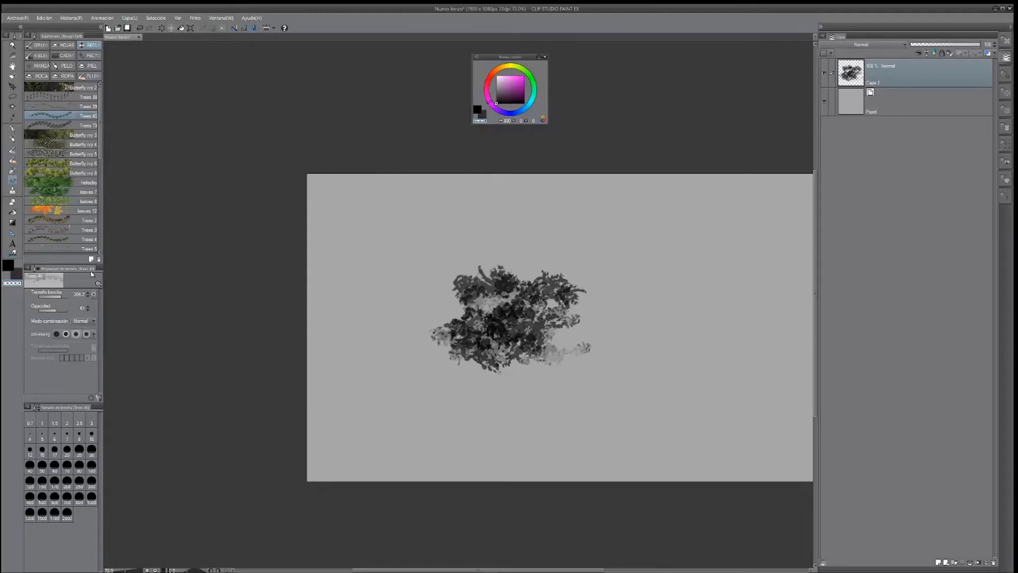
# Open the Trees 40 brush's detailed settings and examine its brush shape presets and brush tip materials.
pyautogui.click(99, 398)
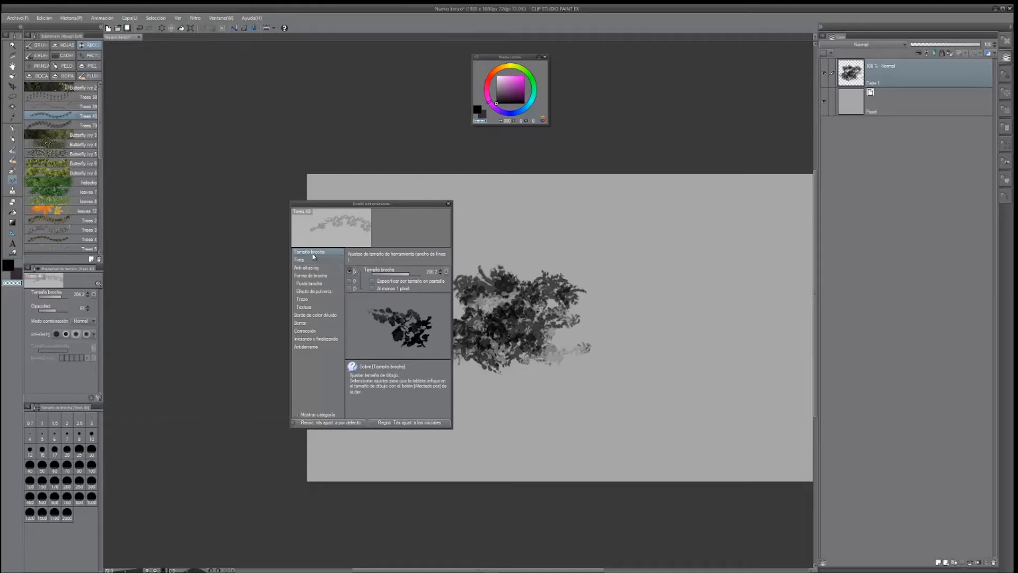
pyautogui.click(314, 284)
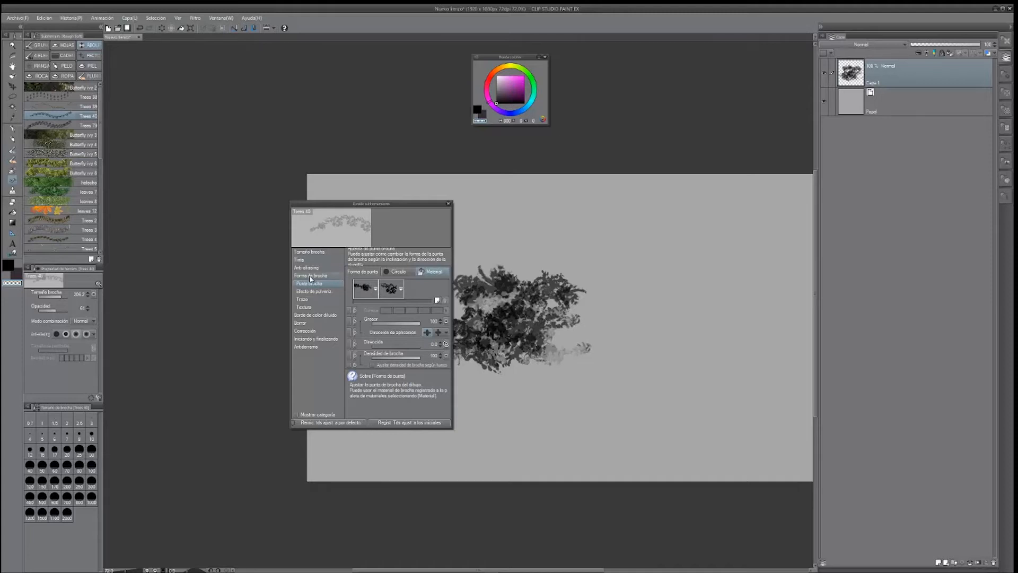
pyautogui.click(310, 276)
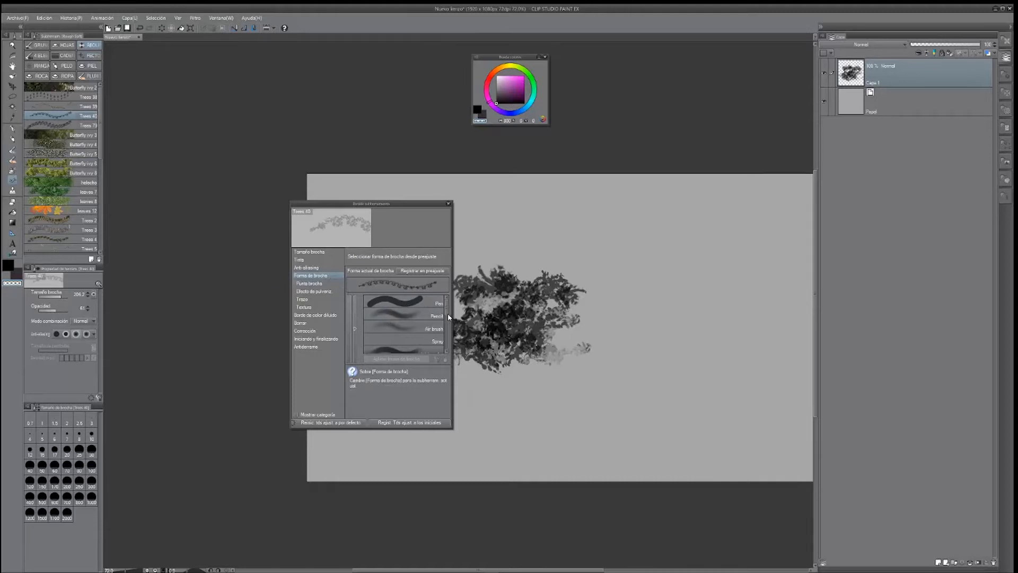
pyautogui.moveTo(448, 317)
pyautogui.mouseDown()
pyautogui.moveTo(452, 351)
pyautogui.moveTo(448, 301)
pyautogui.mouseUp()
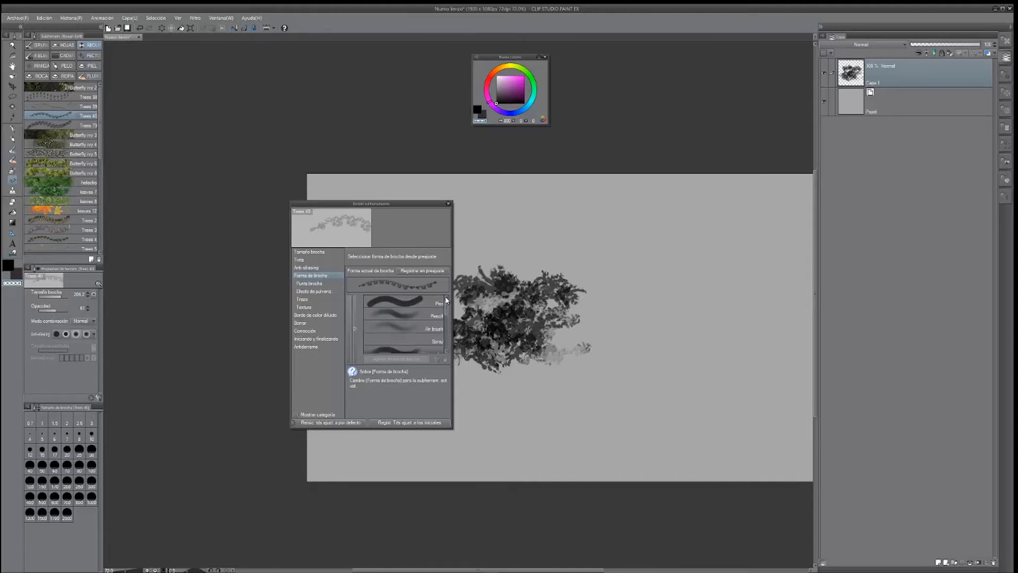
pyautogui.click(322, 284)
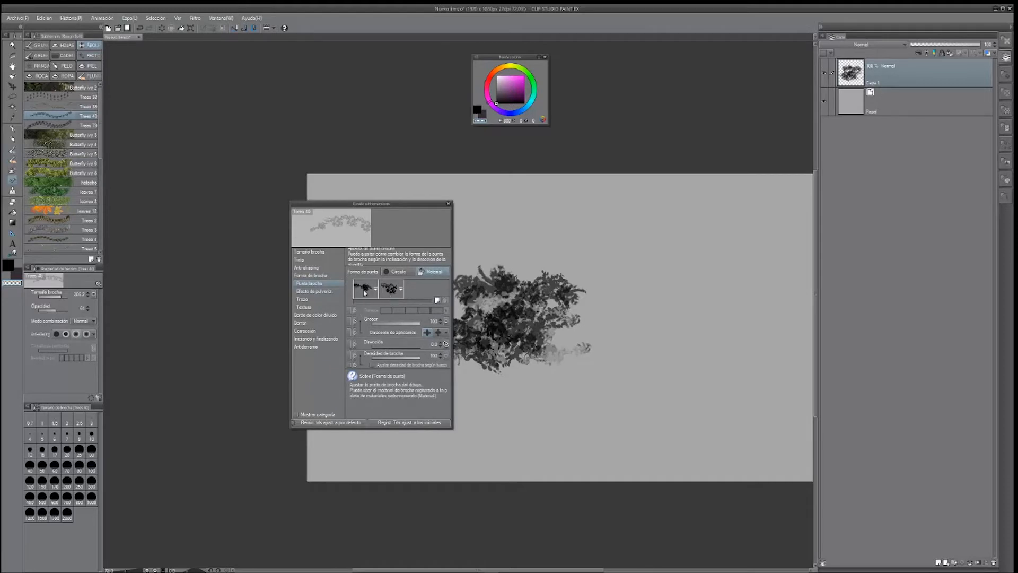
# Paint black foliage strokes beside and above the clump with the Trees 40 brush to show its two tip materials.
pyautogui.press('c')
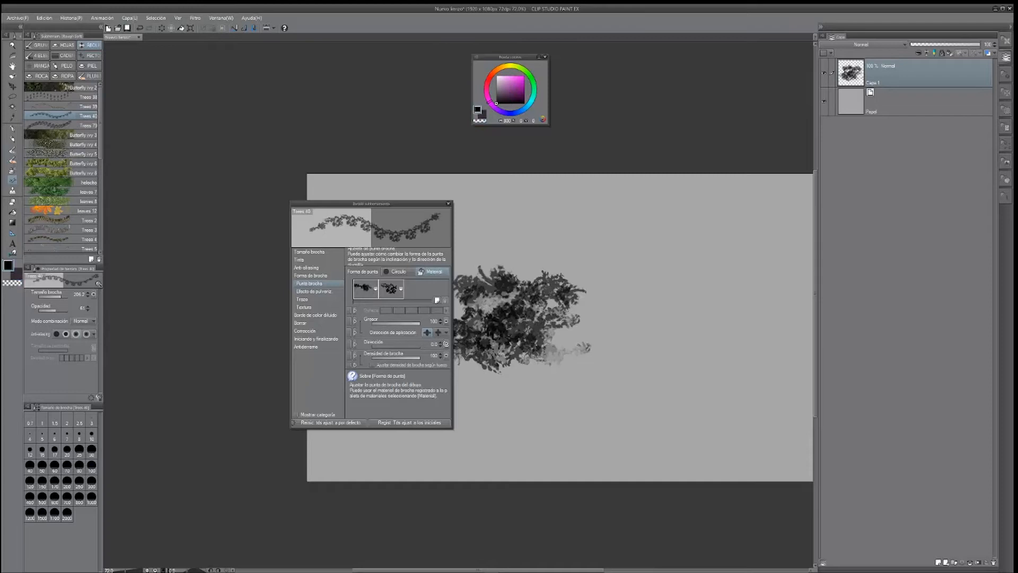
pyautogui.moveTo(615, 383); pyautogui.dragTo(695, 341)
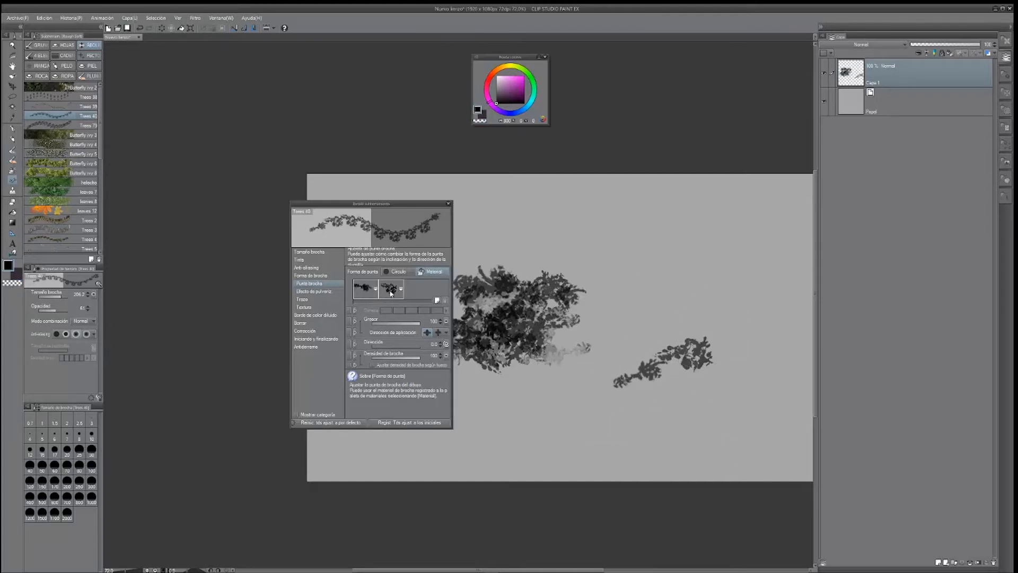
pyautogui.moveTo(676, 244)
pyautogui.mouseDown()
pyautogui.moveTo(615, 299)
pyautogui.moveTo(605, 327)
pyautogui.moveTo(653, 292)
pyautogui.moveTo(692, 277)
pyautogui.moveTo(720, 287)
pyautogui.moveTo(733, 269)
pyautogui.moveTo(730, 310)
pyautogui.moveTo(641, 301)
pyautogui.moveTo(644, 325)
pyautogui.moveTo(734, 331)
pyautogui.moveTo(752, 344)
pyautogui.moveTo(724, 365)
pyautogui.mouseUp()
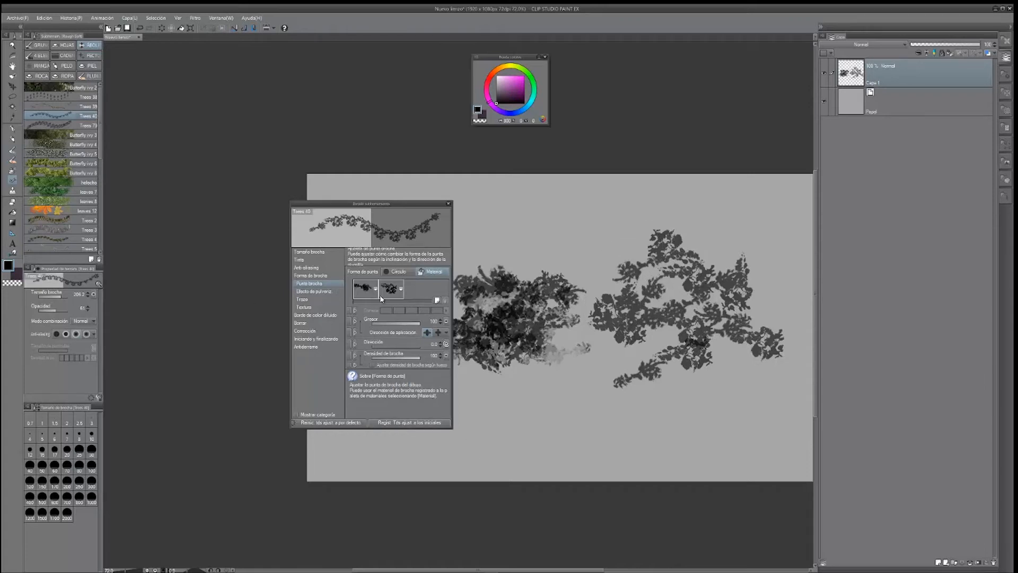
pyautogui.moveTo(717, 333); pyautogui.dragTo(738, 339)
pyautogui.moveTo(600, 111)
pyautogui.mouseDown()
pyautogui.moveTo(558, 200)
pyautogui.moveTo(518, 236)
pyautogui.mouseUp()
pyautogui.moveTo(558, 203)
pyautogui.mouseDown()
pyautogui.moveTo(655, 206)
pyautogui.moveTo(739, 304)
pyautogui.moveTo(643, 278)
pyautogui.moveTo(578, 284)
pyautogui.moveTo(584, 295)
pyautogui.moveTo(528, 296)
pyautogui.mouseUp()
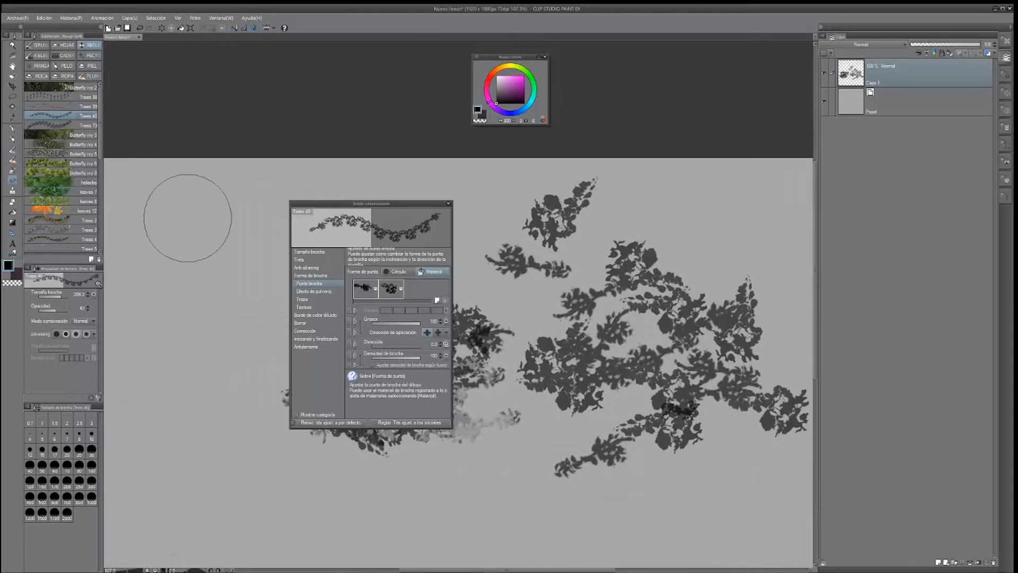
pyautogui.moveTo(393, 204); pyautogui.dragTo(275, 219)
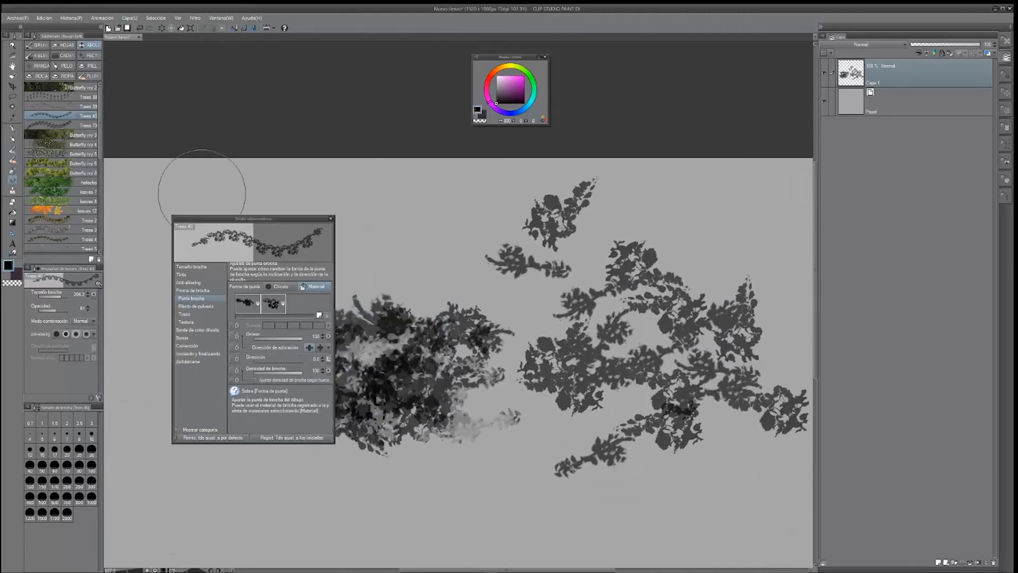
pyautogui.moveTo(439, 228)
pyautogui.mouseDown()
pyautogui.moveTo(404, 281)
pyautogui.moveTo(443, 234)
pyautogui.moveTo(504, 205)
pyautogui.moveTo(456, 233)
pyautogui.moveTo(382, 177)
pyautogui.moveTo(381, 228)
pyautogui.moveTo(467, 191)
pyautogui.moveTo(531, 180)
pyautogui.mouseUp()
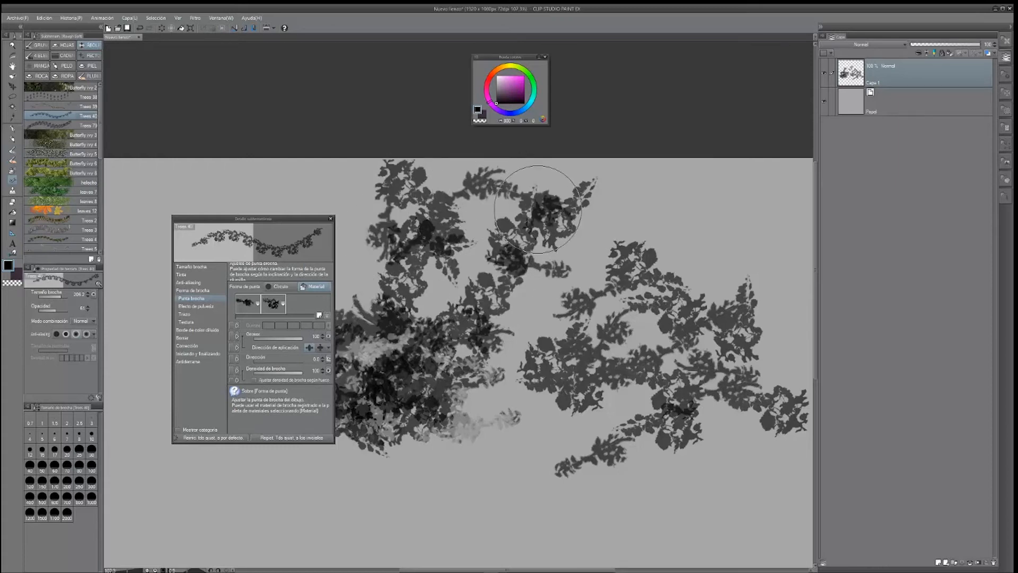
# Clear the layer and place a single short foliage cluster with the Trees 40 brush.
pyautogui.click(164, 30)
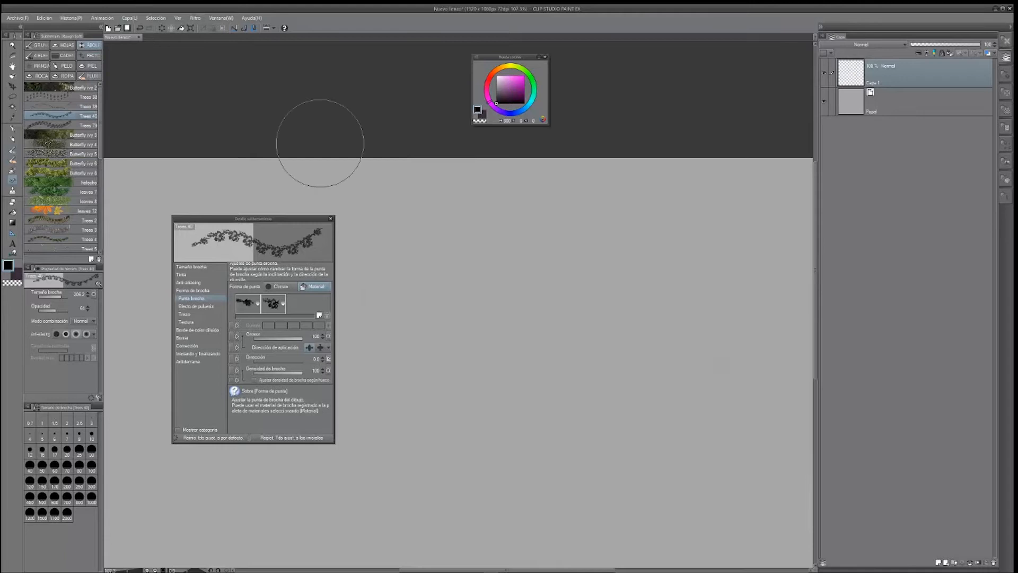
pyautogui.moveTo(484, 300); pyautogui.dragTo(475, 325)
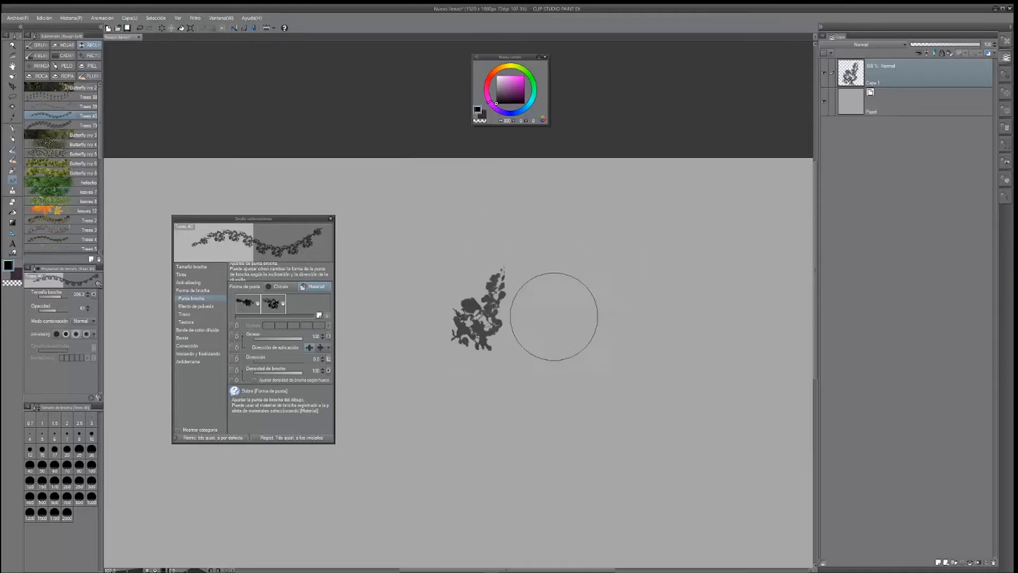
# Try more foliage stamps and strokes around the first cluster, and undo them back to that cluster.
pyautogui.moveTo(557, 318); pyautogui.dragTo(543, 345)
pyautogui.moveTo(627, 328)
pyautogui.mouseDown()
pyautogui.moveTo(655, 407)
pyautogui.moveTo(559, 498)
pyautogui.moveTo(504, 494)
pyautogui.mouseUp()
pyautogui.moveTo(738, 499); pyautogui.dragTo(806, 488)
pyautogui.moveTo(434, 265); pyautogui.dragTo(625, 370)
pyautogui.moveTo(625, 370); pyautogui.dragTo(582, 340)
pyautogui.hotkey('ctrl', 'z')
pyautogui.hotkey('ctrl', 'z')
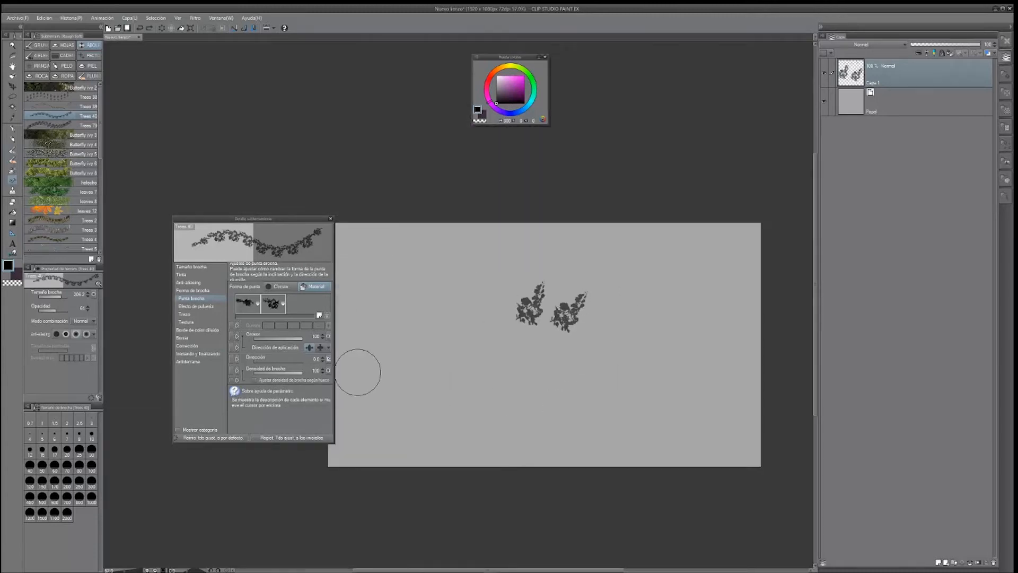
pyautogui.hotkey('ctrl', 'z')
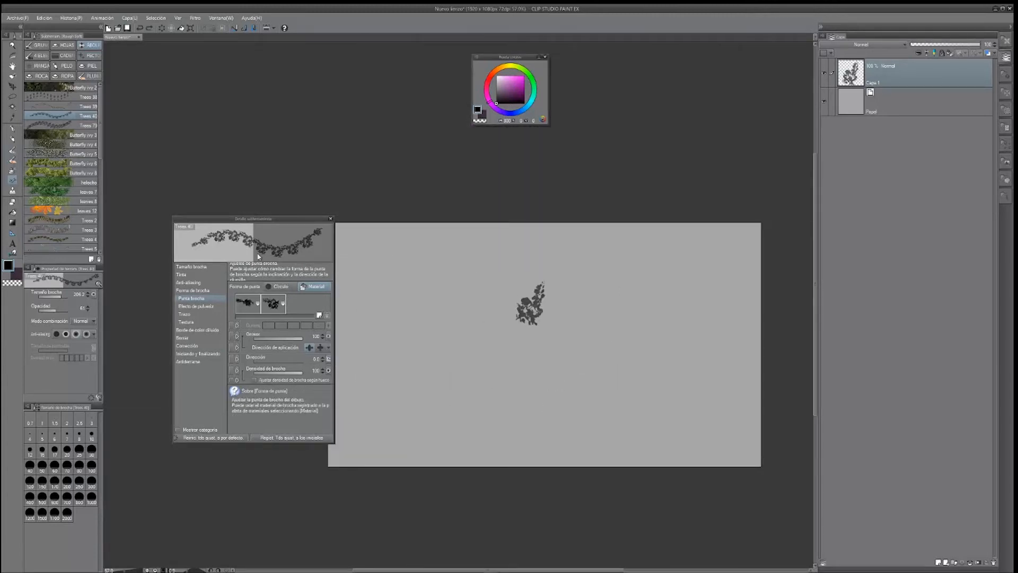
# Try a reduced tip thickness on the Trees 40 brush with two foliage strokes, undo them and restore the thickness to 100.
pyautogui.moveTo(290, 338); pyautogui.dragTo(274, 339)
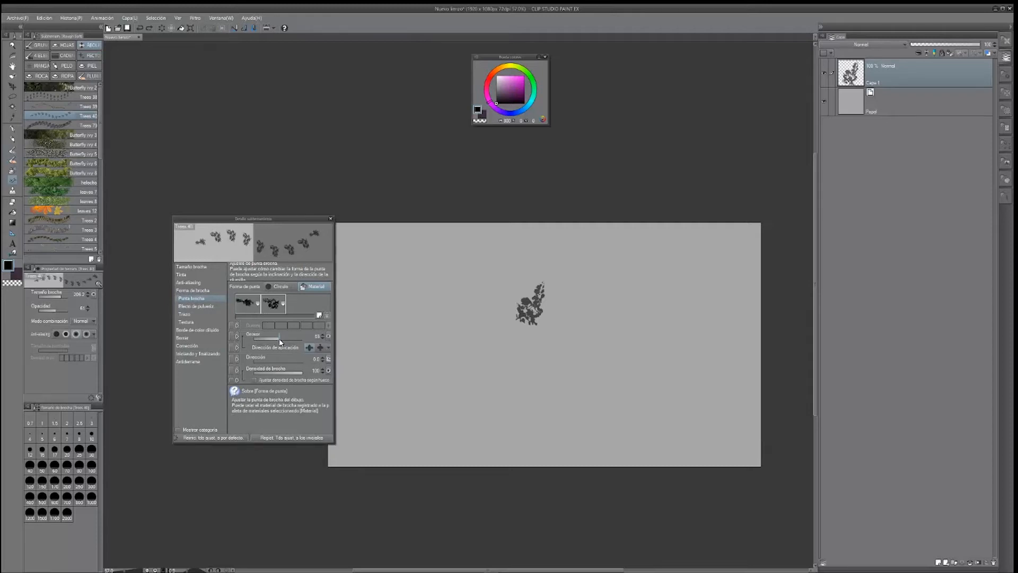
pyautogui.moveTo(482, 341); pyautogui.dragTo(459, 428)
pyautogui.moveTo(507, 322)
pyautogui.mouseDown()
pyautogui.moveTo(528, 330)
pyautogui.moveTo(511, 421)
pyautogui.mouseUp()
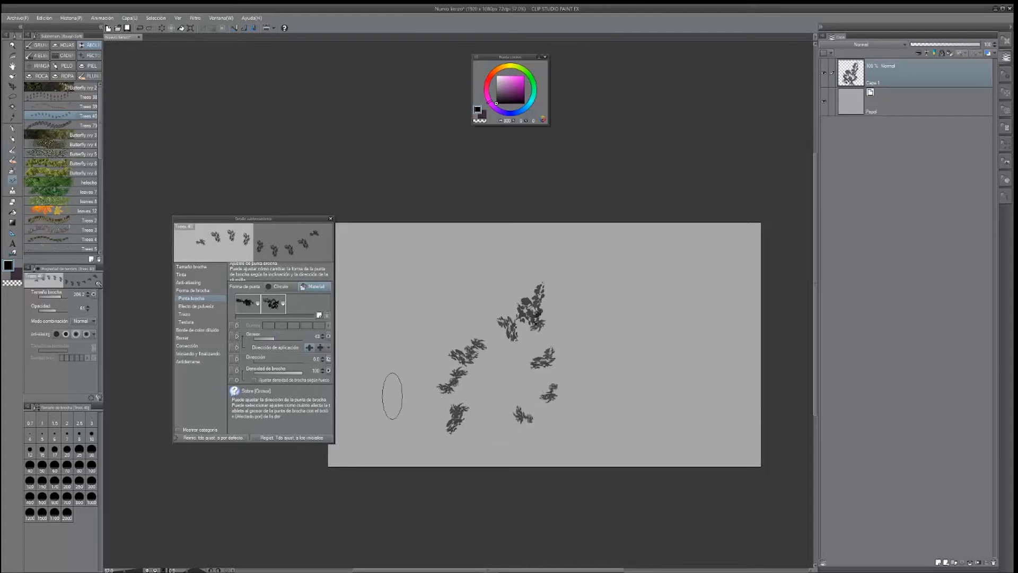
pyautogui.hotkey('ctrl', 'z')
pyautogui.hotkey('ctrl', 'z')
pyautogui.moveTo(282, 338); pyautogui.dragTo(304, 337)
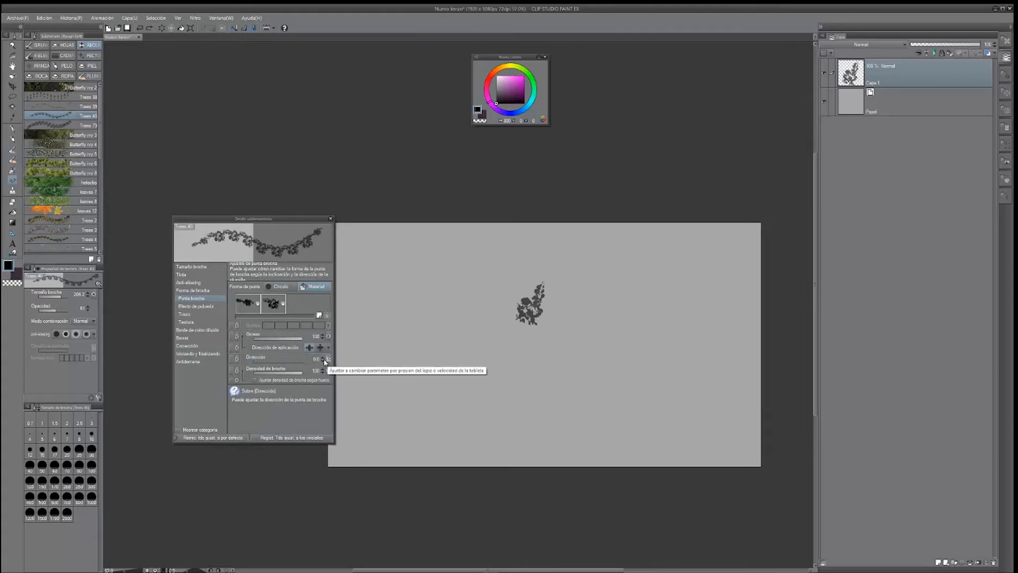
# Try a rotated tip direction on Trees 40 with two short foliage strokes beside the first cluster, and reset the direction to 0.0.
pyautogui.click(263, 364)
pyautogui.moveTo(263, 364)
pyautogui.mouseDown()
pyautogui.moveTo(303, 363)
pyautogui.moveTo(255, 363)
pyautogui.mouseUp()
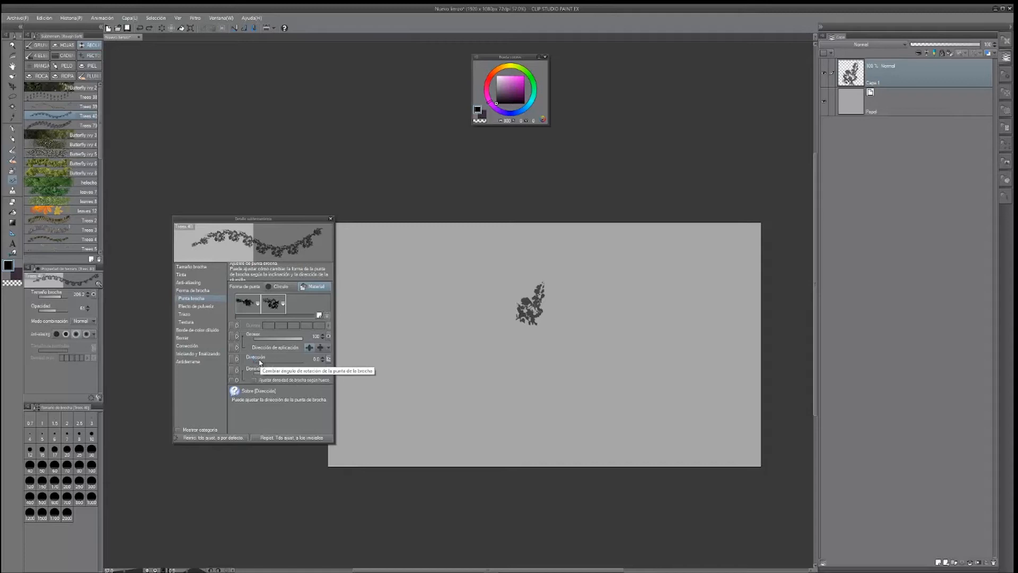
pyautogui.moveTo(271, 364); pyautogui.dragTo(274, 363)
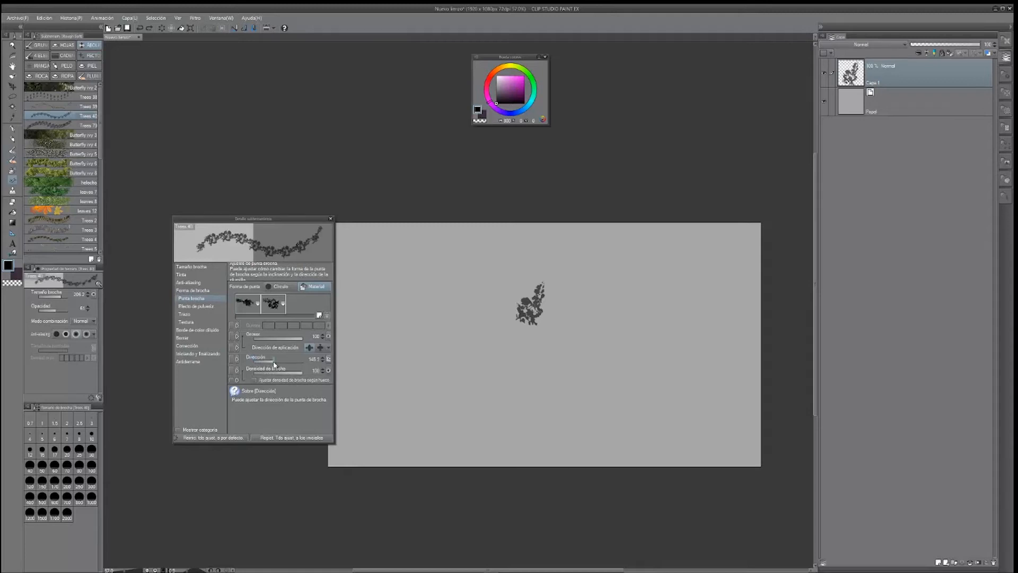
pyautogui.moveTo(388, 285); pyautogui.dragTo(429, 298)
pyautogui.moveTo(405, 310); pyautogui.dragTo(440, 353)
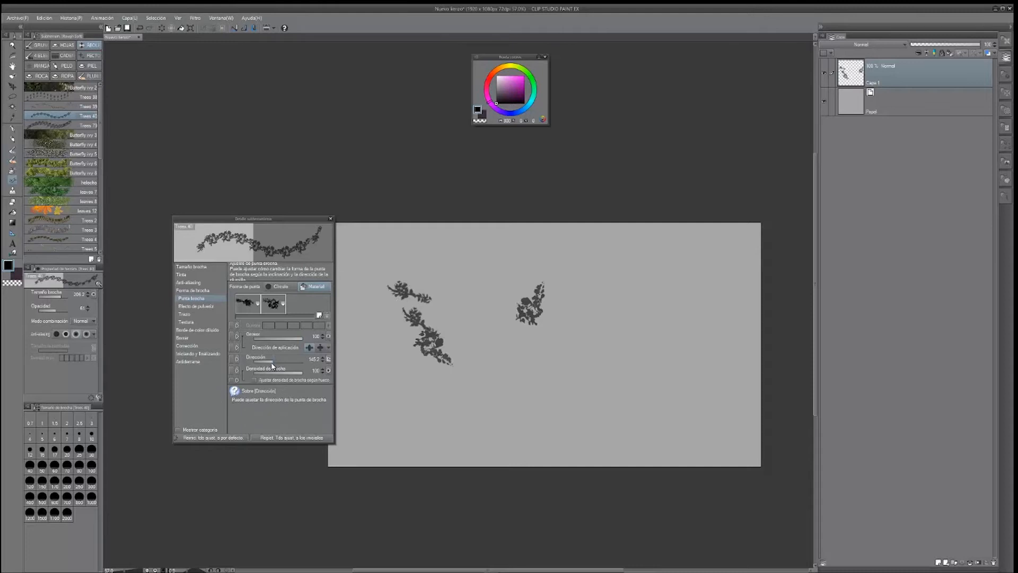
pyautogui.moveTo(269, 364); pyautogui.dragTo(248, 364)
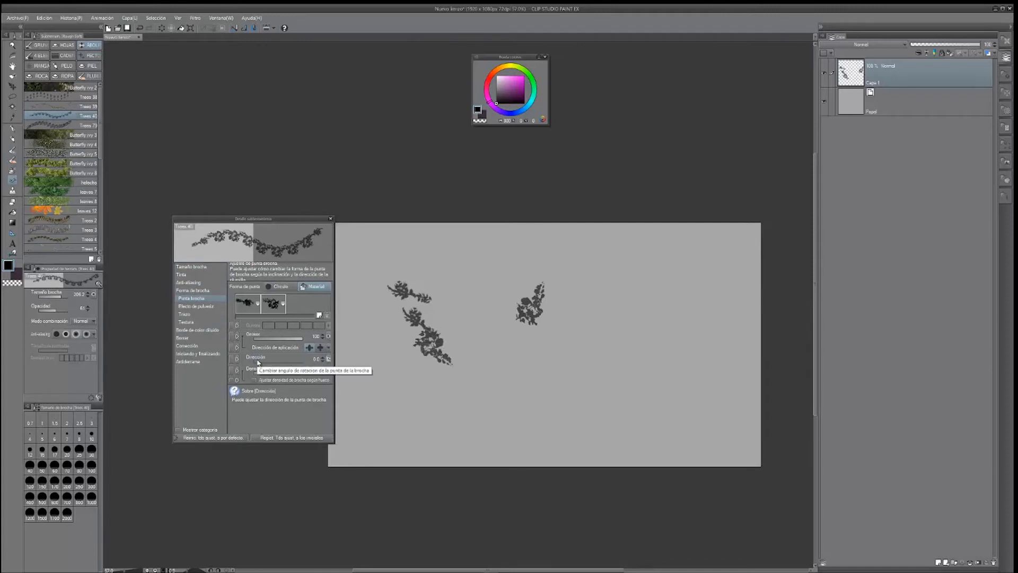
# Enable the random option among the sources that affect the tip's direction and paint winding foliage across the upper part of the canvas.
pyautogui.click(328, 360)
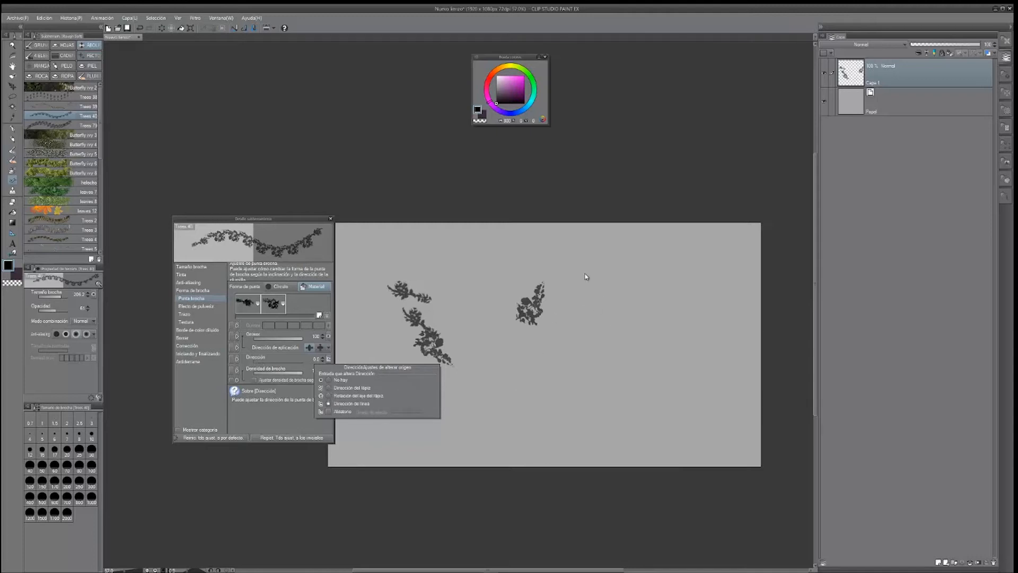
pyautogui.click(600, 318)
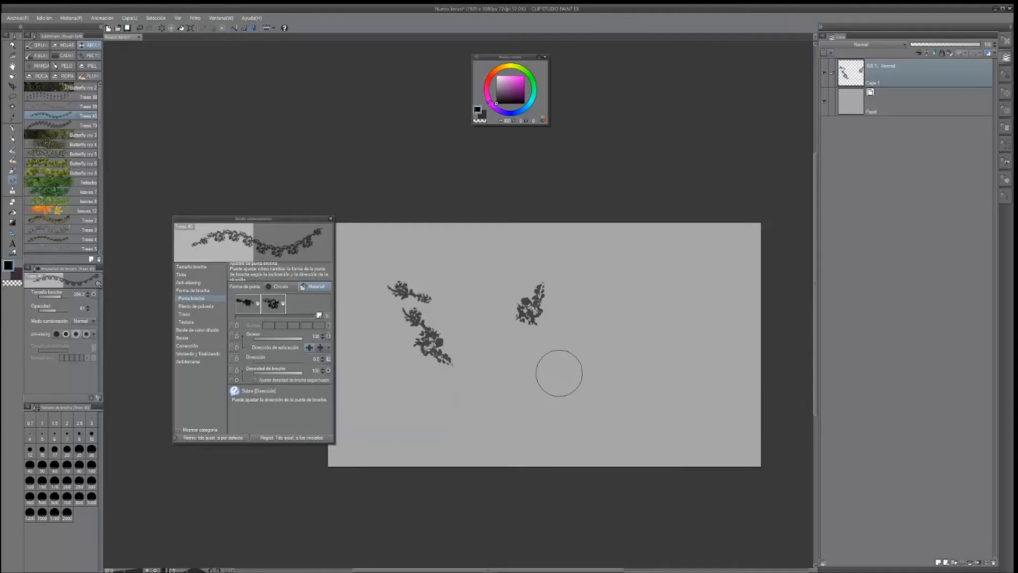
pyautogui.click(329, 360)
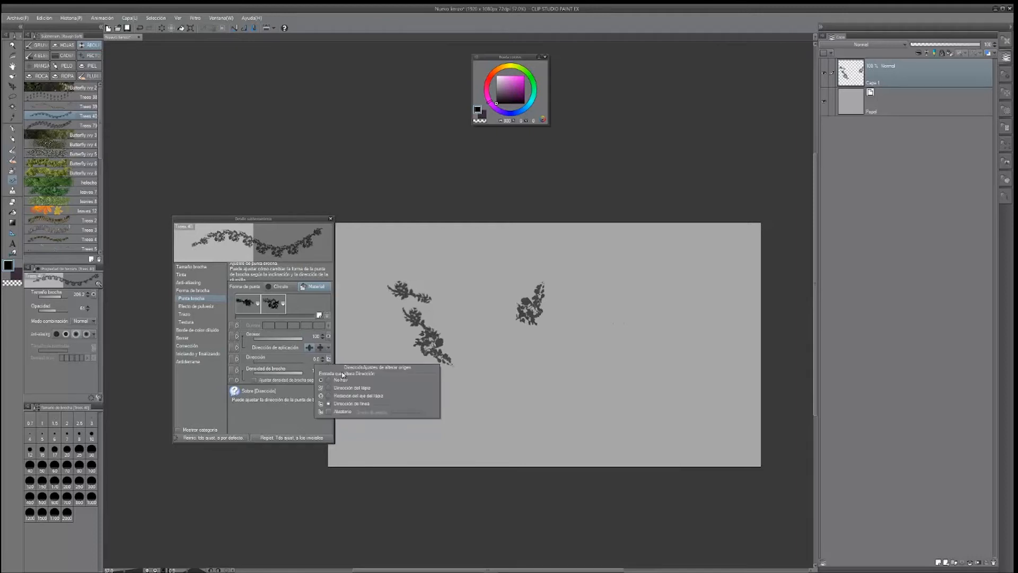
pyautogui.click(329, 411)
pyautogui.moveTo(529, 280)
pyautogui.mouseDown()
pyautogui.moveTo(582, 283)
pyautogui.moveTo(630, 344)
pyautogui.moveTo(680, 309)
pyautogui.moveTo(663, 255)
pyautogui.moveTo(622, 312)
pyautogui.moveTo(519, 331)
pyautogui.mouseUp()
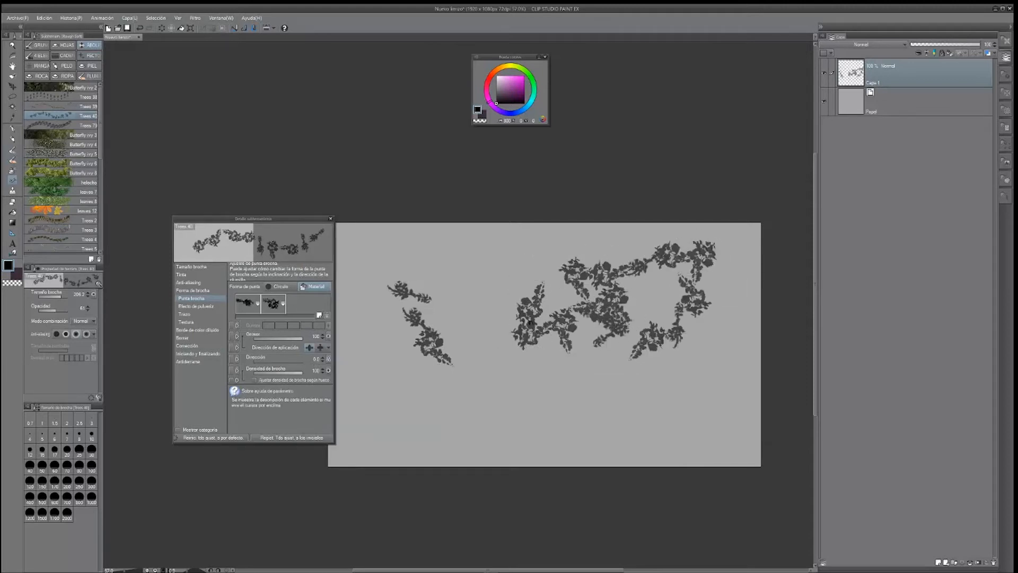
# Paint more randomly rotated foliage below, enlarge the brush, and fill the middle of the canvas with a dense mass.
pyautogui.moveTo(562, 371)
pyautogui.mouseDown()
pyautogui.moveTo(587, 368)
pyautogui.moveTo(631, 387)
pyautogui.moveTo(678, 341)
pyautogui.moveTo(603, 411)
pyautogui.mouseUp()
pyautogui.keyDown('ctrl'); pyautogui.keyDown('alt'); pyautogui.moveTo(534, 398); pyautogui.dragTo(565, 380); pyautogui.keyUp('alt'); pyautogui.keyUp('ctrl')
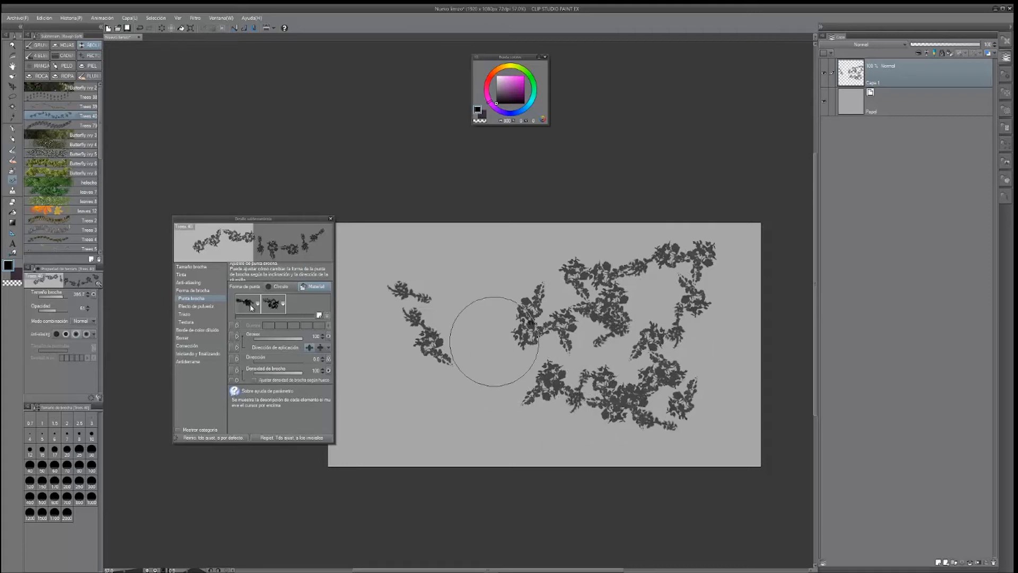
pyautogui.moveTo(451, 343)
pyautogui.mouseDown()
pyautogui.moveTo(414, 401)
pyautogui.moveTo(513, 359)
pyautogui.moveTo(518, 389)
pyautogui.moveTo(484, 353)
pyautogui.moveTo(433, 354)
pyautogui.moveTo(476, 349)
pyautogui.moveTo(497, 296)
pyautogui.moveTo(464, 346)
pyautogui.moveTo(411, 334)
pyautogui.moveTo(476, 332)
pyautogui.moveTo(508, 364)
pyautogui.moveTo(593, 367)
pyautogui.mouseUp()
pyautogui.scroll(-2, 593, 367)
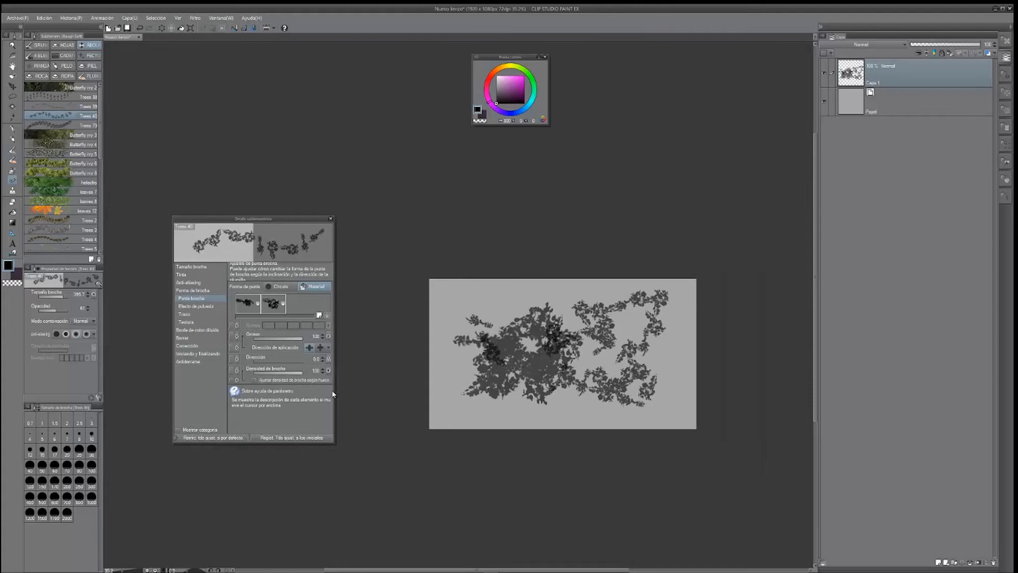
# Turn off the random option for the tip's direction and clear the layer.
pyautogui.click(328, 359)
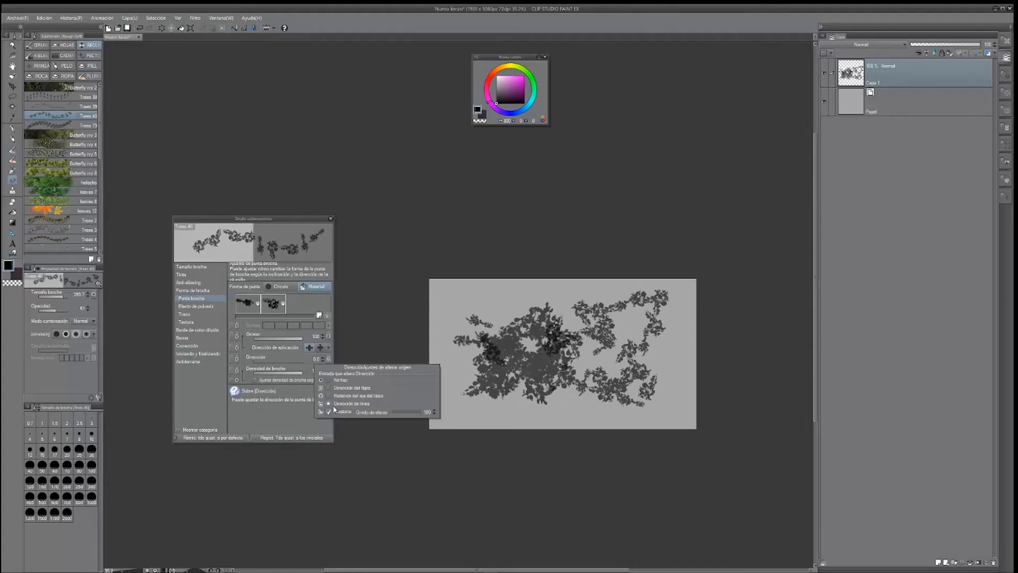
pyautogui.click(331, 411)
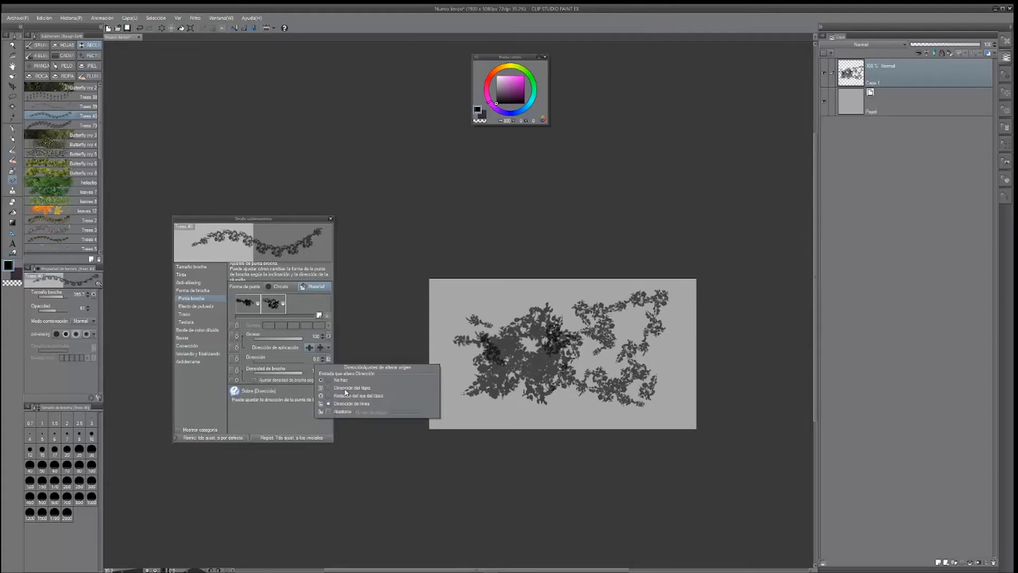
pyautogui.click(161, 29)
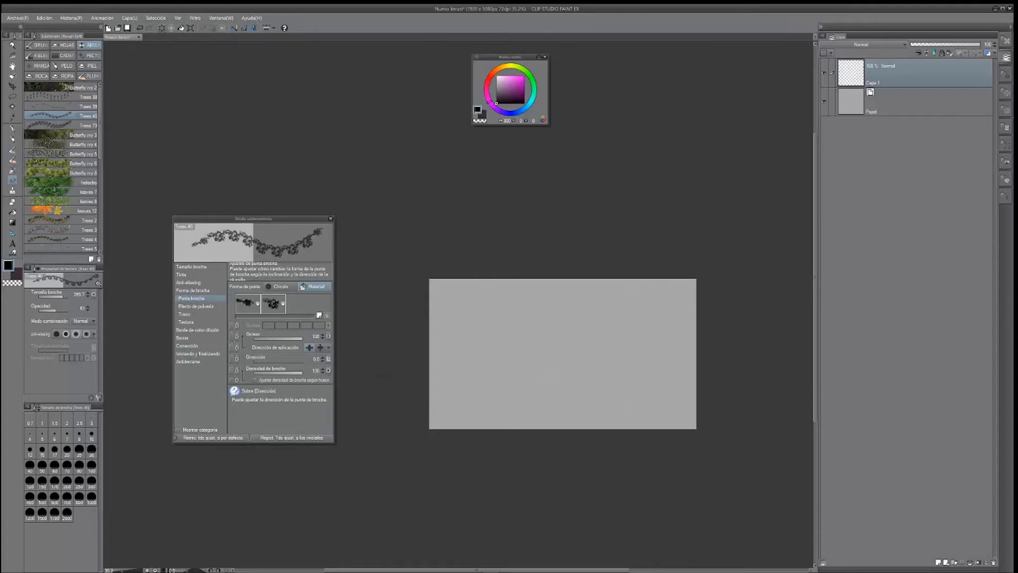
# Try two crossing diagonal foliage strokes with the tip direction following the line, and undo both.
pyautogui.click(329, 358)
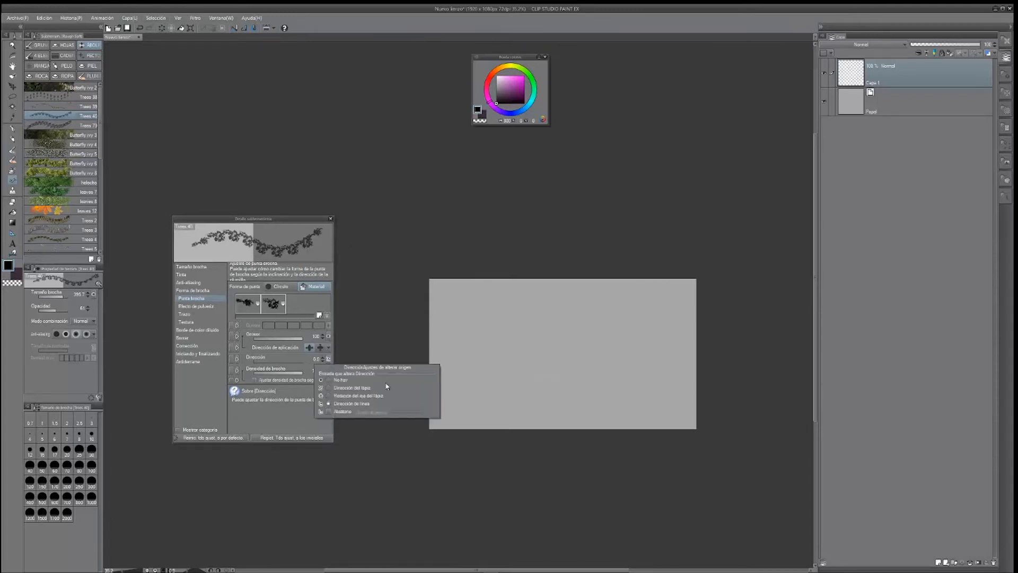
pyautogui.moveTo(646, 319)
pyautogui.mouseDown()
pyautogui.moveTo(604, 325)
pyautogui.moveTo(485, 390)
pyautogui.mouseUp()
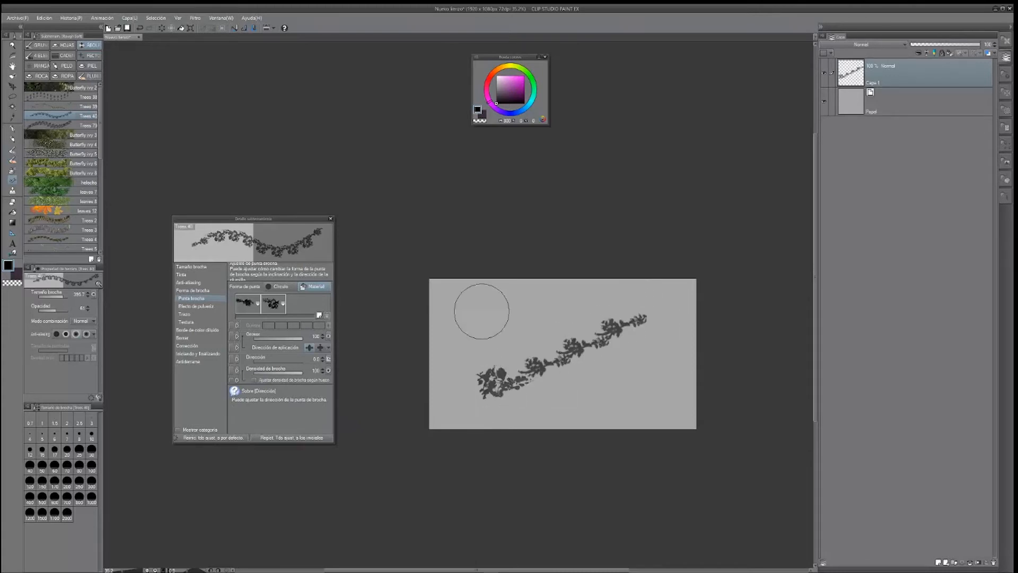
pyautogui.moveTo(479, 303); pyautogui.dragTo(630, 397)
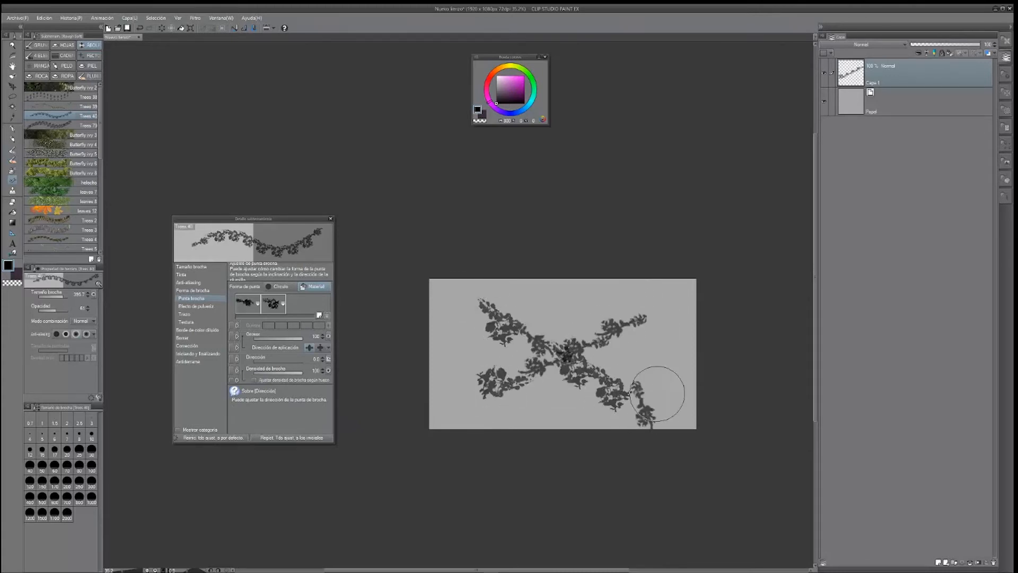
pyautogui.hotkey('ctrl', 'z')
pyautogui.hotkey('ctrl', 'z')
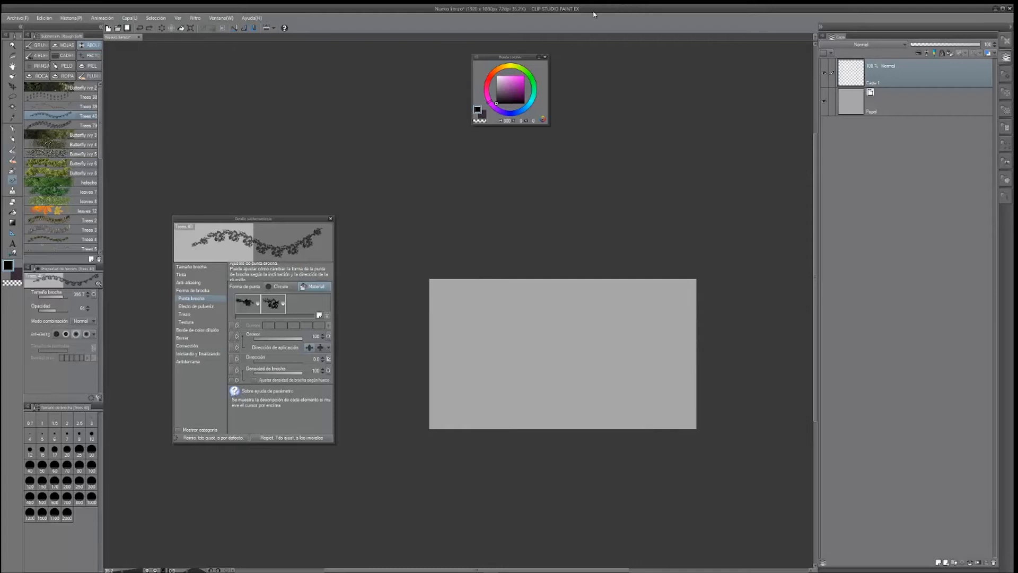
# Enable the spray effect on Trees 40, adjust its particle size, raise the particle density and paint test foliage with each setting.
pyautogui.click(208, 307)
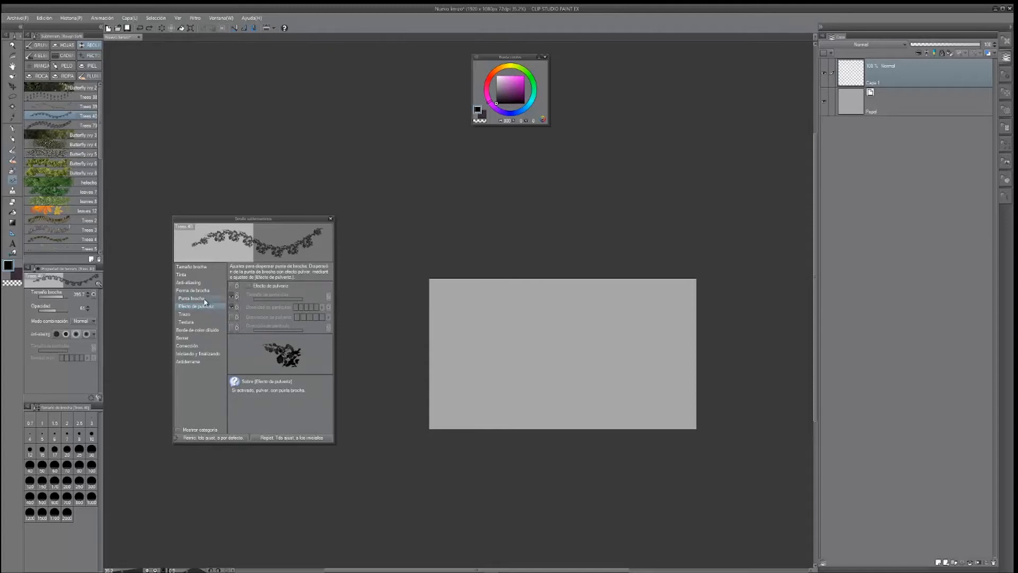
pyautogui.click(204, 314)
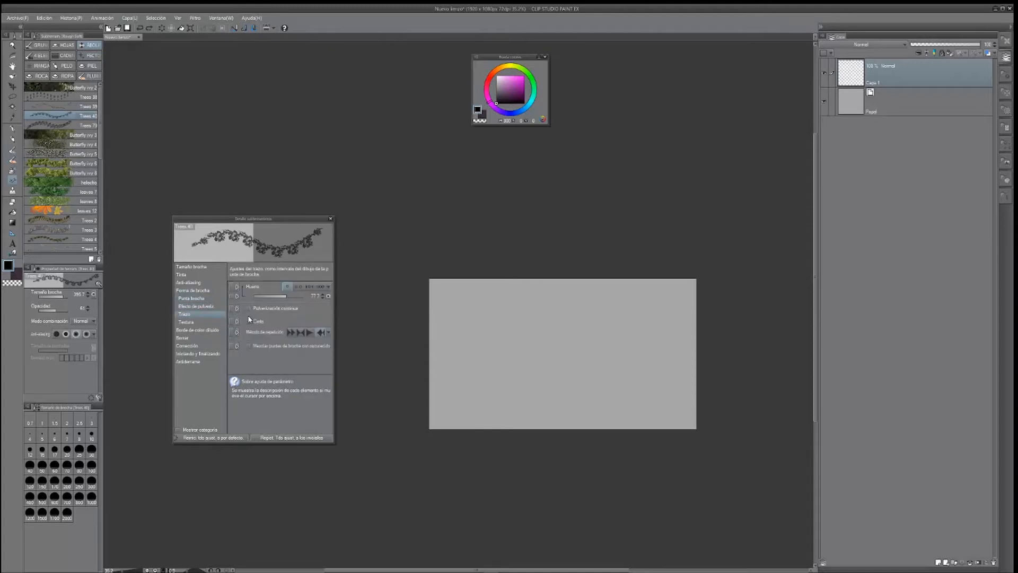
pyautogui.click(206, 306)
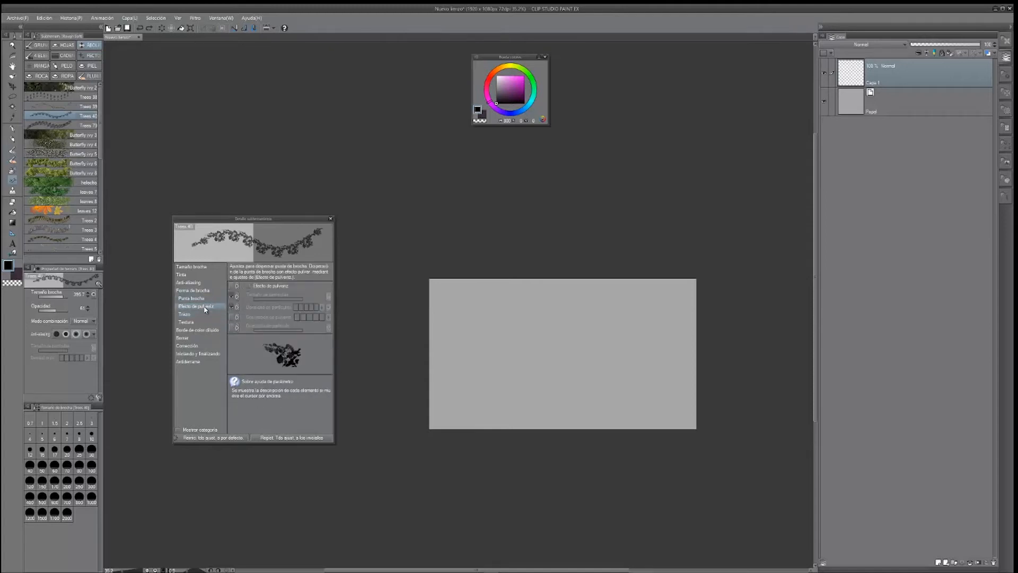
pyautogui.click(249, 286)
pyautogui.click(295, 300)
pyautogui.moveTo(496, 318)
pyautogui.mouseDown()
pyautogui.moveTo(497, 371)
pyautogui.moveTo(565, 324)
pyautogui.moveTo(624, 337)
pyautogui.moveTo(554, 342)
pyautogui.mouseUp()
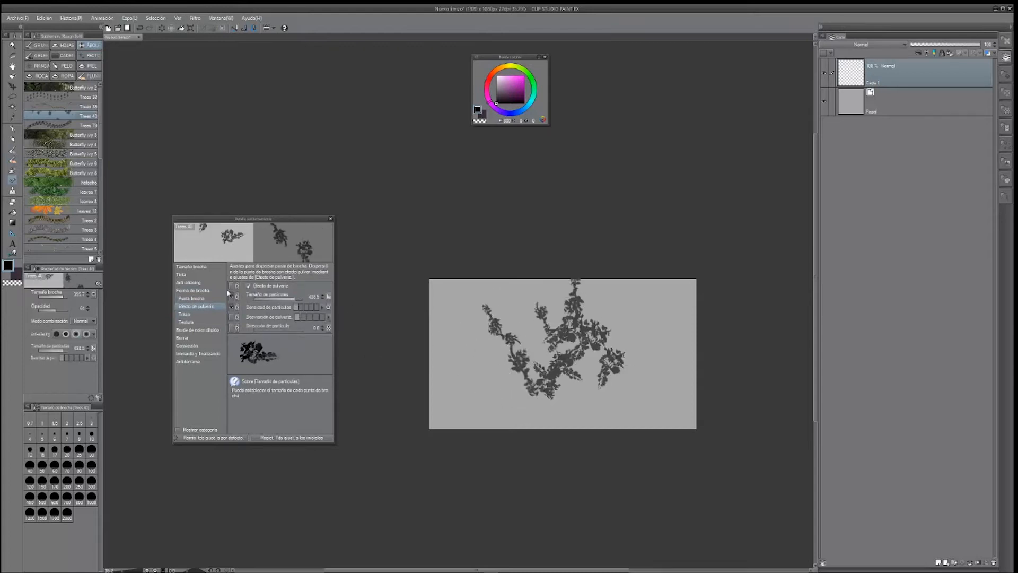
pyautogui.click(310, 308)
pyautogui.moveTo(456, 323)
pyautogui.mouseDown()
pyautogui.moveTo(475, 399)
pyautogui.moveTo(494, 325)
pyautogui.moveTo(557, 384)
pyautogui.moveTo(641, 347)
pyautogui.moveTo(607, 443)
pyautogui.moveTo(485, 339)
pyautogui.mouseUp()
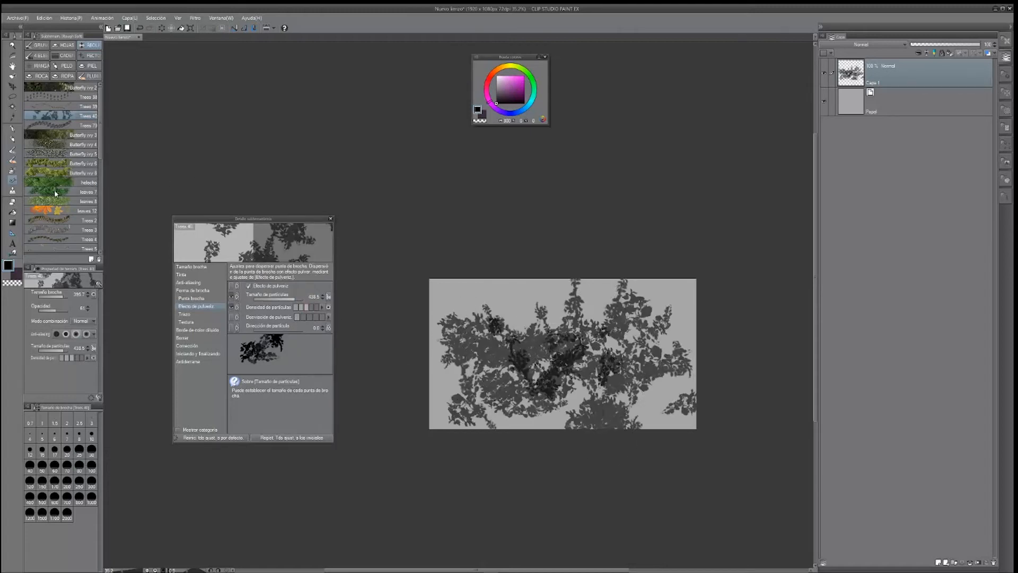
# Switch to the Droplet airbrush, spray a test spatter over the foliage and clear the layer.
pyautogui.click(16, 173)
pyautogui.moveTo(605, 308)
pyautogui.mouseDown()
pyautogui.moveTo(474, 274)
pyautogui.moveTo(536, 281)
pyautogui.moveTo(467, 273)
pyautogui.mouseUp()
pyautogui.click(164, 28)
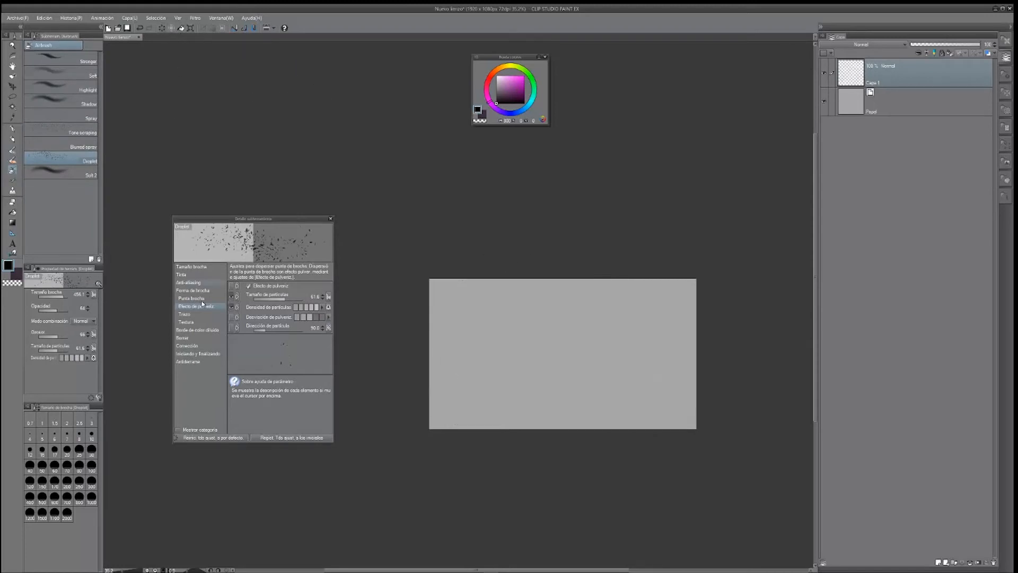
# Turn off the Droplet airbrush's spray effect, examine its brush tip materials, and reset the brush to its default settings.
pyautogui.click(249, 286)
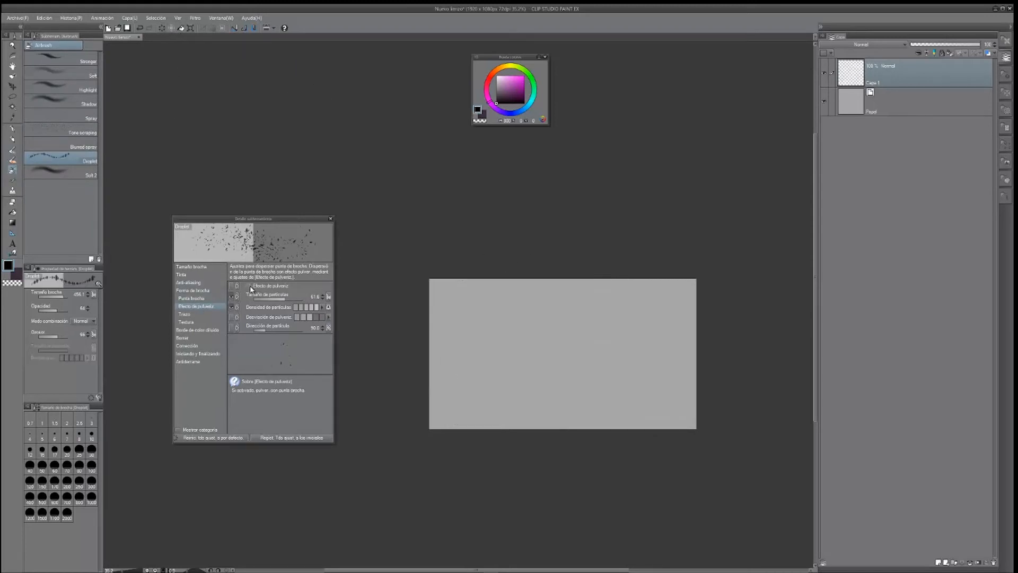
pyautogui.click(207, 301)
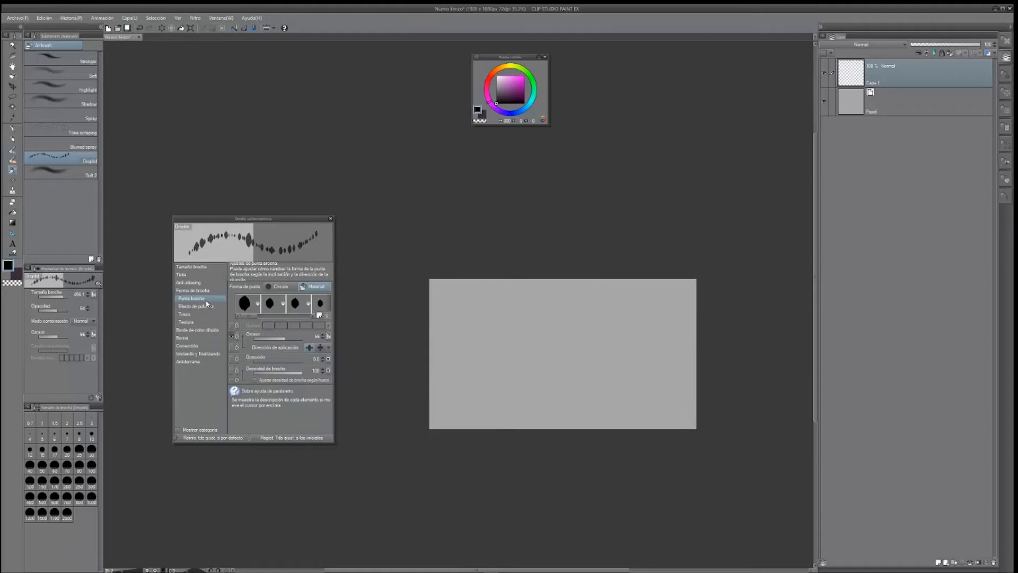
pyautogui.click(206, 307)
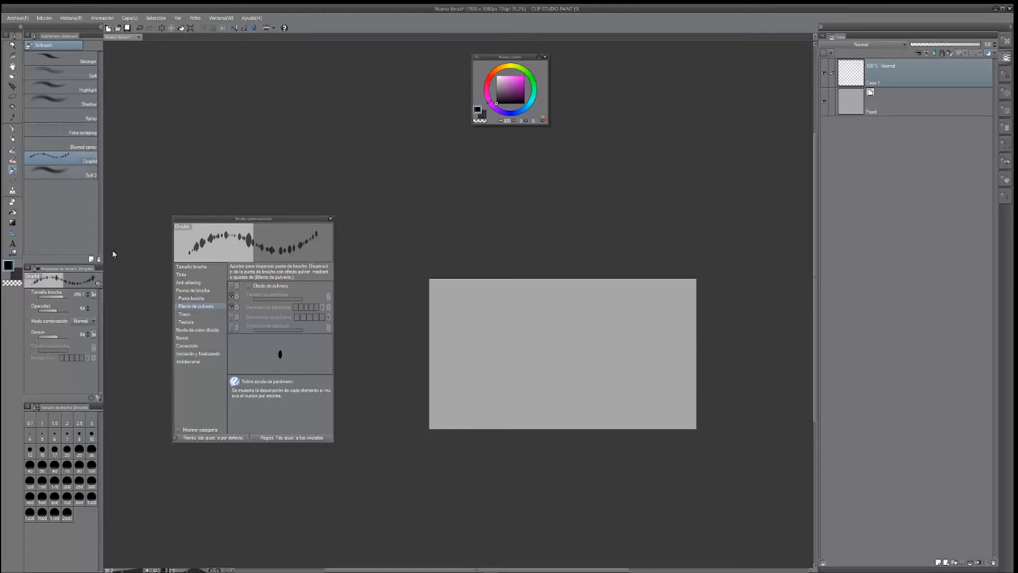
pyautogui.click(94, 402)
pyautogui.click(560, 213)
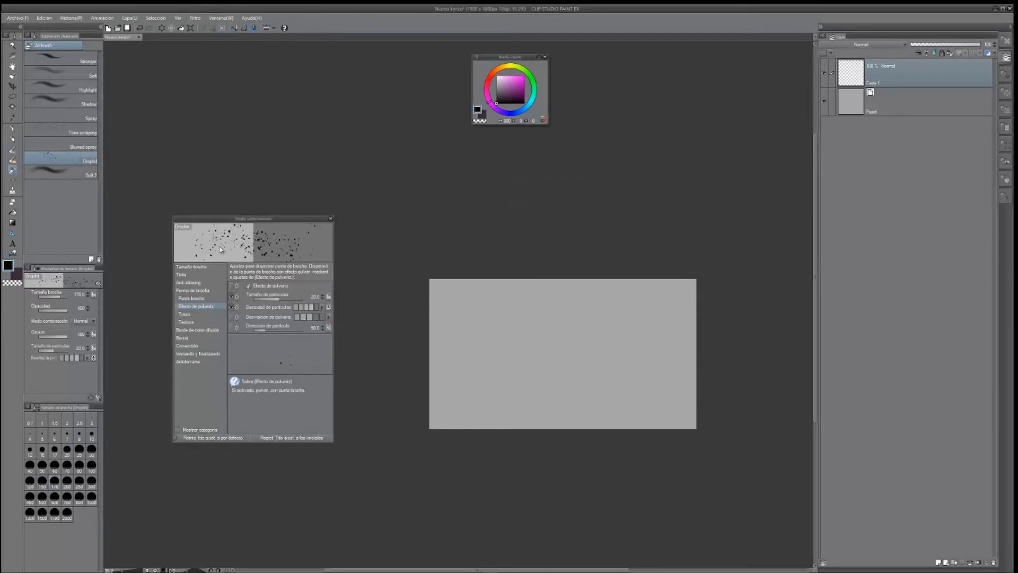
# Switch to the Trees 4 foliage brush and paint a clump of coloured leaves in the middle of the canvas.
pyautogui.click(12, 185)
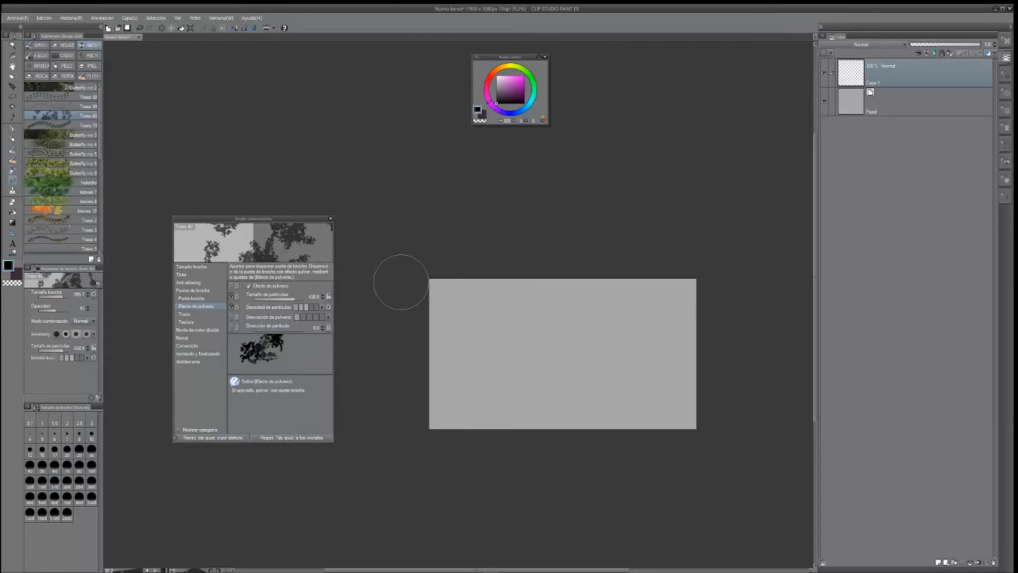
pyautogui.click(62, 240)
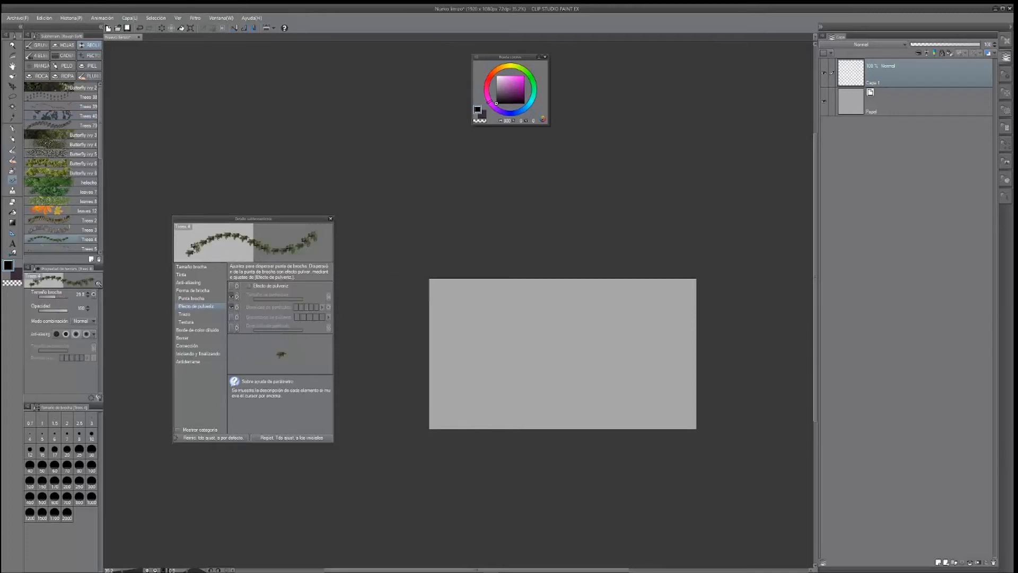
pyautogui.moveTo(567, 339); pyautogui.dragTo(549, 354)
pyautogui.moveTo(558, 352); pyautogui.dragTo(588, 361)
pyautogui.moveTo(594, 334)
pyautogui.mouseDown()
pyautogui.moveTo(546, 371)
pyautogui.moveTo(562, 368)
pyautogui.moveTo(572, 347)
pyautogui.moveTo(594, 356)
pyautogui.moveTo(549, 315)
pyautogui.moveTo(611, 290)
pyautogui.moveTo(609, 382)
pyautogui.moveTo(483, 382)
pyautogui.moveTo(461, 317)
pyautogui.moveTo(562, 361)
pyautogui.moveTo(596, 262)
pyautogui.moveTo(551, 289)
pyautogui.moveTo(594, 339)
pyautogui.moveTo(525, 382)
pyautogui.mouseUp()
# Switch between black and transparent colour with the Trees 4 brush to erase leaf-shaped gaps in the clump.
pyautogui.scroll(4, 581, 364)
pyautogui.press('c')
pyautogui.press('c')
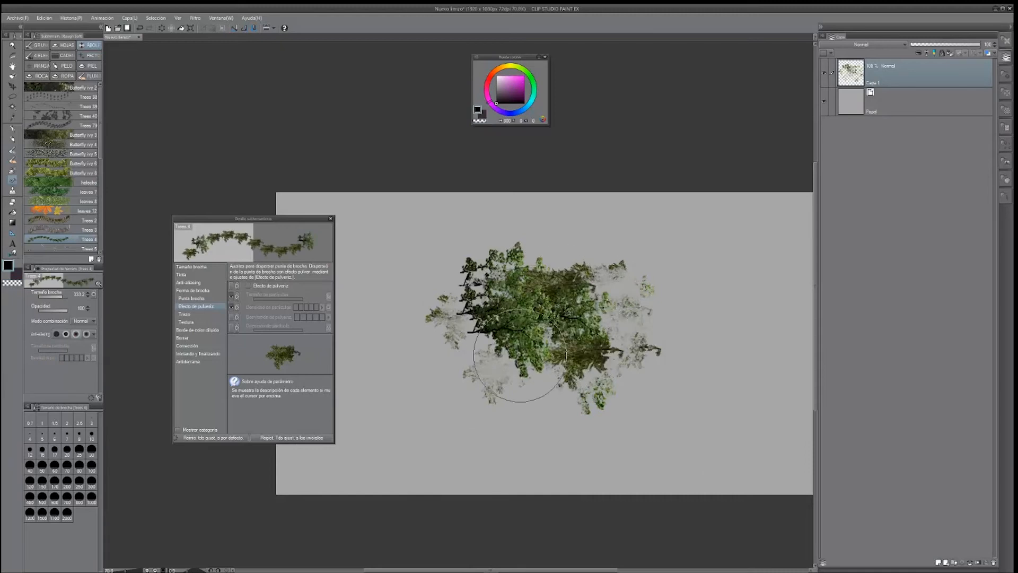
pyautogui.scroll(-4, 575, 345)
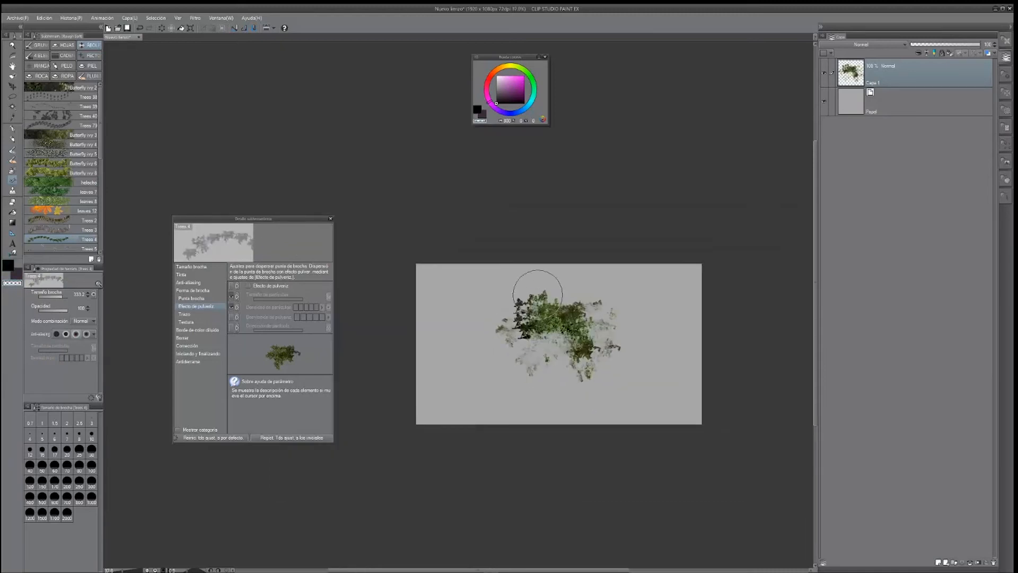
# Switch to the Trees 7 brush and paint diagonal rows of conifers across the lower-left area of the canvas.
pyautogui.scroll(-2, 61, 159)
pyautogui.scroll(-2, 61, 181)
pyautogui.click(58, 191)
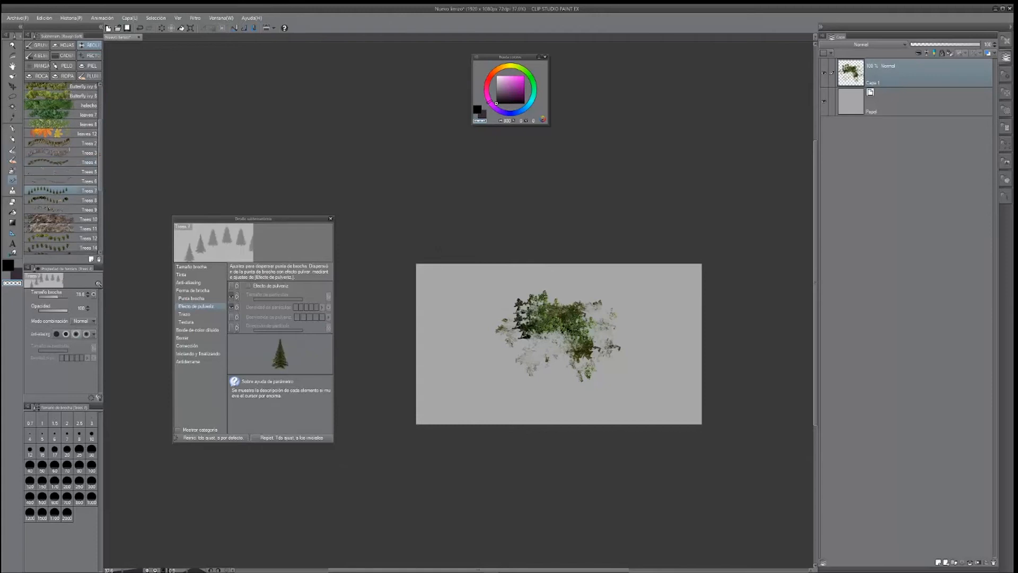
pyautogui.moveTo(487, 356); pyautogui.dragTo(498, 362)
pyautogui.moveTo(485, 362)
pyautogui.mouseDown()
pyautogui.moveTo(516, 371)
pyautogui.moveTo(465, 368)
pyautogui.mouseUp()
pyautogui.moveTo(490, 386)
pyautogui.mouseDown()
pyautogui.moveTo(479, 379)
pyautogui.moveTo(496, 405)
pyautogui.moveTo(582, 459)
pyautogui.mouseUp()
pyautogui.moveTo(410, 400); pyautogui.dragTo(583, 509)
pyautogui.moveTo(509, 366)
pyautogui.mouseDown()
pyautogui.moveTo(589, 432)
pyautogui.moveTo(668, 472)
pyautogui.mouseUp()
pyautogui.moveTo(414, 382); pyautogui.dragTo(601, 499)
pyautogui.moveTo(628, 459); pyautogui.dragTo(610, 430)
pyautogui.moveTo(455, 410); pyautogui.dragTo(575, 501)
pyautogui.moveTo(432, 408); pyautogui.dragTo(536, 491)
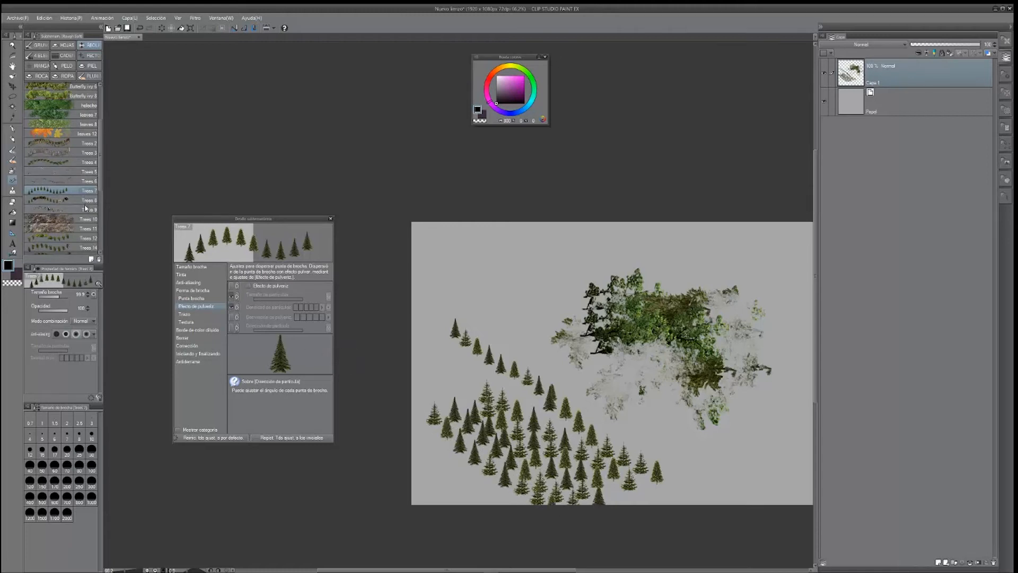
# Switch to the Trees 12 brush and paint a group of bright green trees above the conifers.
pyautogui.scroll(-3, 101, 196)
pyautogui.scroll(-1, 98, 199)
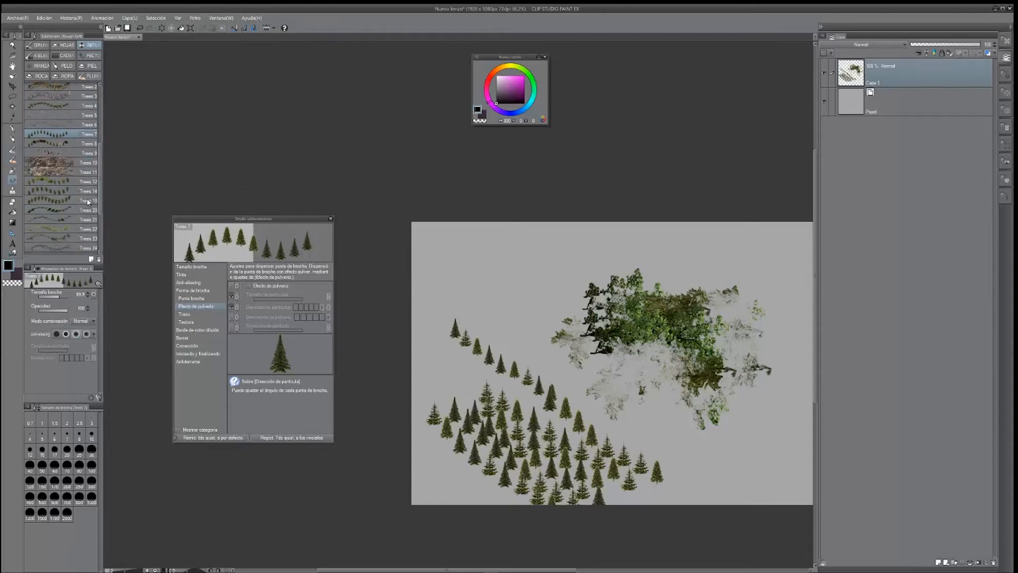
pyautogui.click(88, 181)
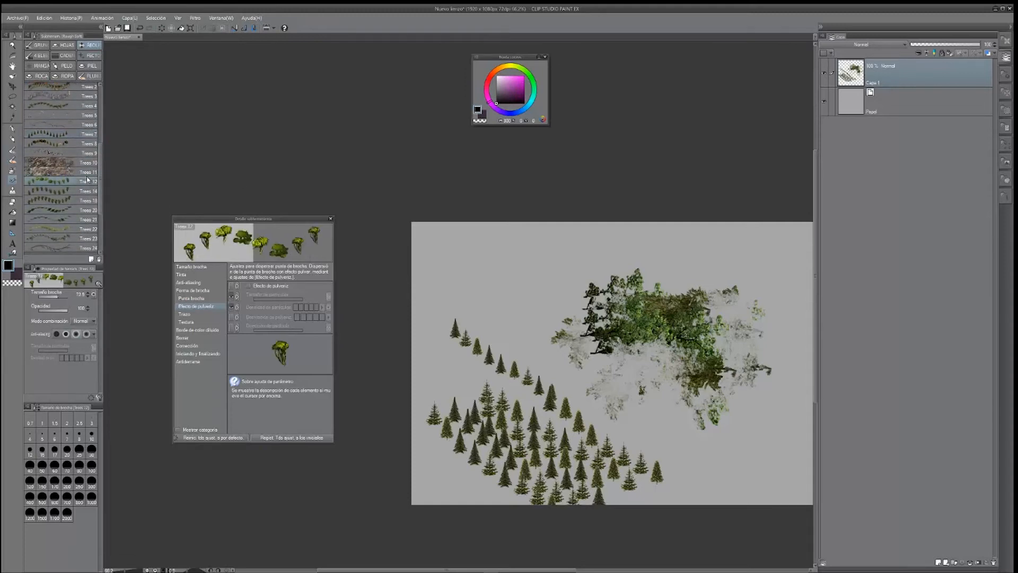
pyautogui.moveTo(471, 263)
pyautogui.mouseDown()
pyautogui.moveTo(527, 296)
pyautogui.moveTo(503, 253)
pyautogui.moveTo(556, 295)
pyautogui.moveTo(467, 269)
pyautogui.moveTo(537, 307)
pyautogui.moveTo(458, 275)
pyautogui.moveTo(511, 314)
pyautogui.moveTo(515, 237)
pyautogui.moveTo(568, 293)
pyautogui.moveTo(546, 248)
pyautogui.moveTo(562, 265)
pyautogui.mouseUp()
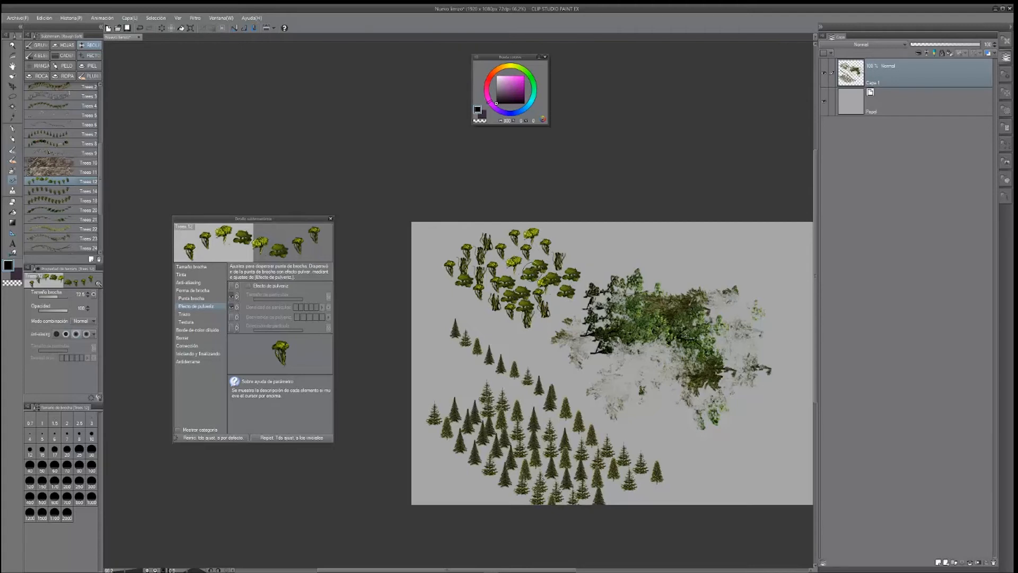
# Examine the tip materials of the Trees 12 brush and clear the layer.
pyautogui.click(216, 299)
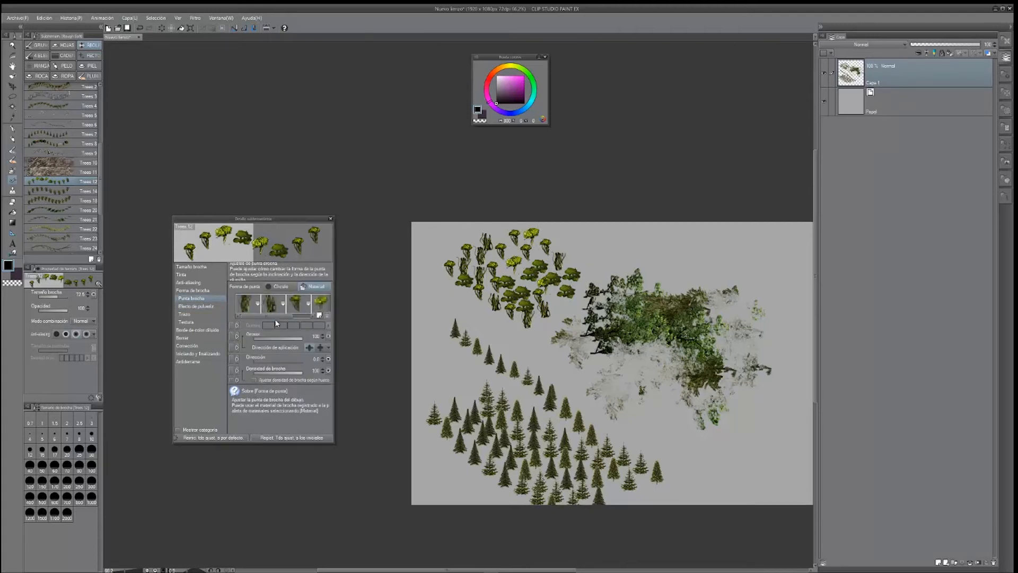
pyautogui.moveTo(274, 317); pyautogui.dragTo(322, 317)
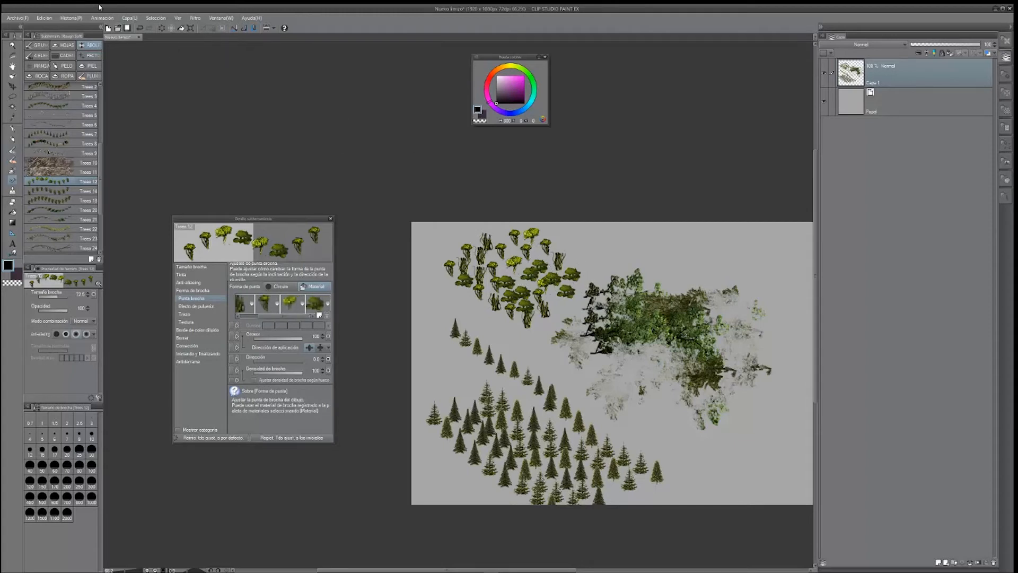
pyautogui.click(161, 28)
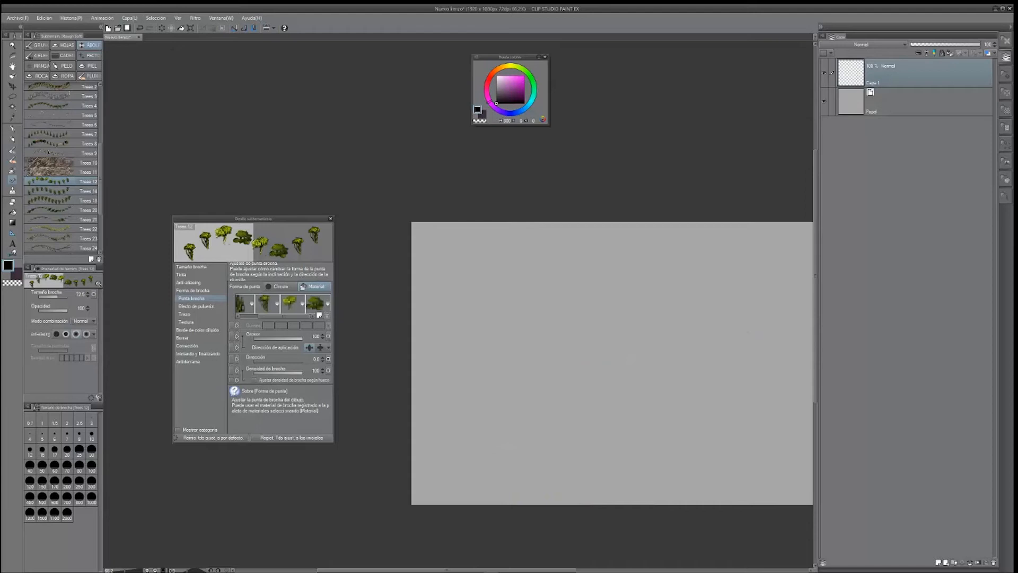
# Paint diagonal rows of shadowed trees with the Trees 32 brush and clear the layer again.
pyautogui.scroll(-3, 98, 206)
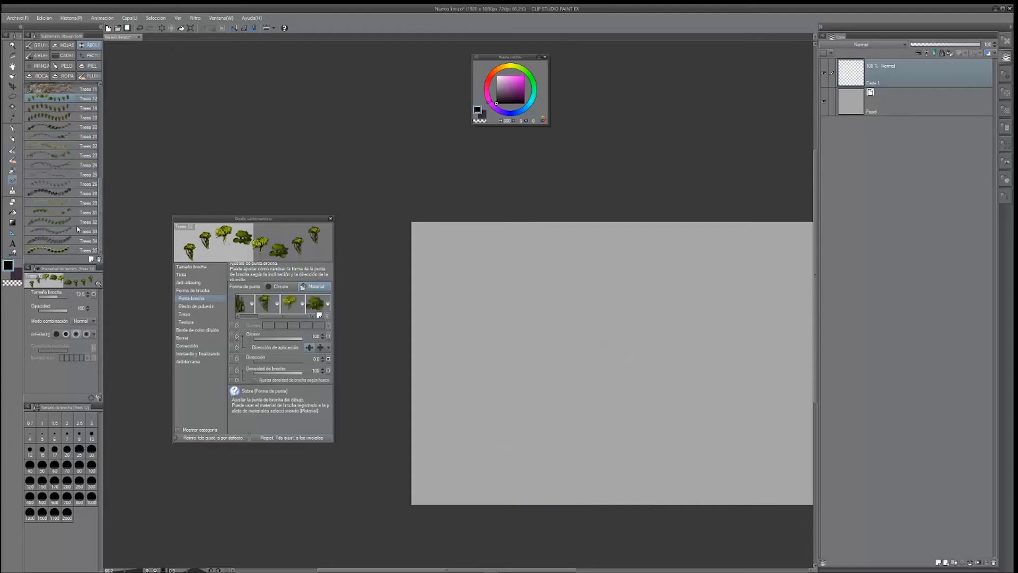
pyautogui.click(75, 223)
pyautogui.moveTo(448, 259); pyautogui.dragTo(609, 377)
pyautogui.moveTo(511, 239); pyautogui.dragTo(667, 351)
pyautogui.moveTo(457, 244); pyautogui.dragTo(657, 337)
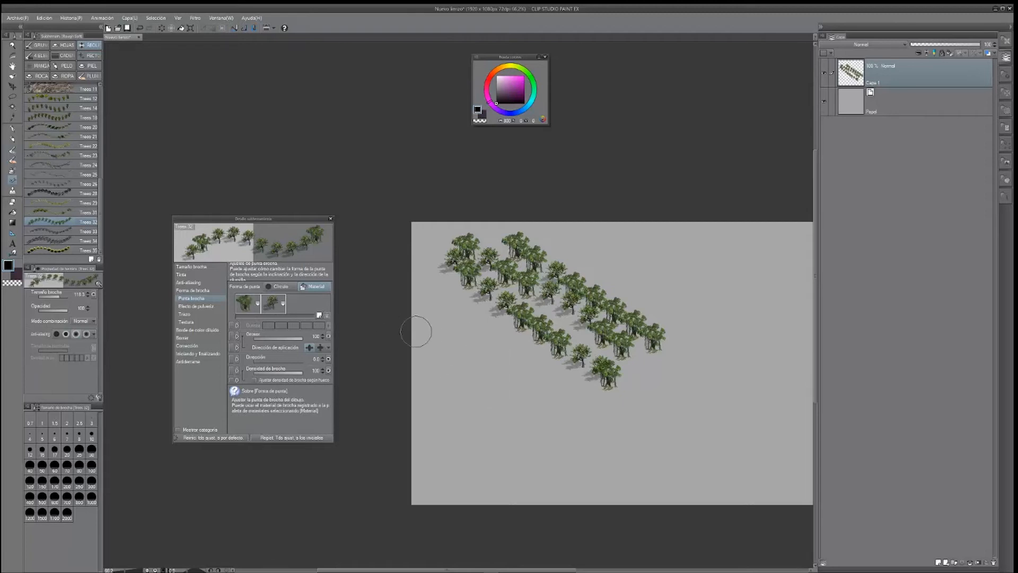
pyautogui.moveTo(443, 339)
pyautogui.mouseDown()
pyautogui.moveTo(498, 364)
pyautogui.moveTo(570, 423)
pyautogui.moveTo(634, 450)
pyautogui.mouseUp()
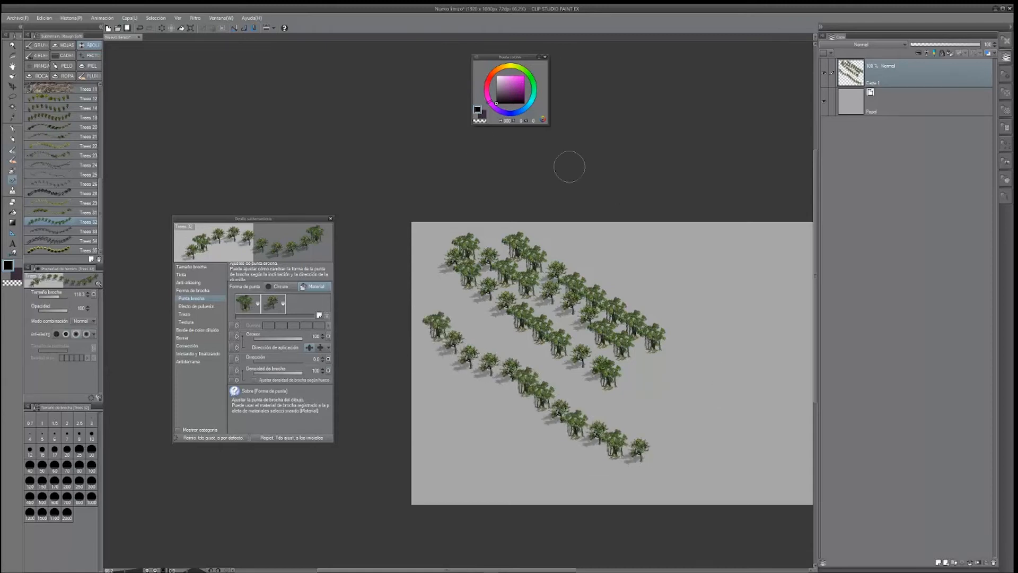
pyautogui.click(162, 28)
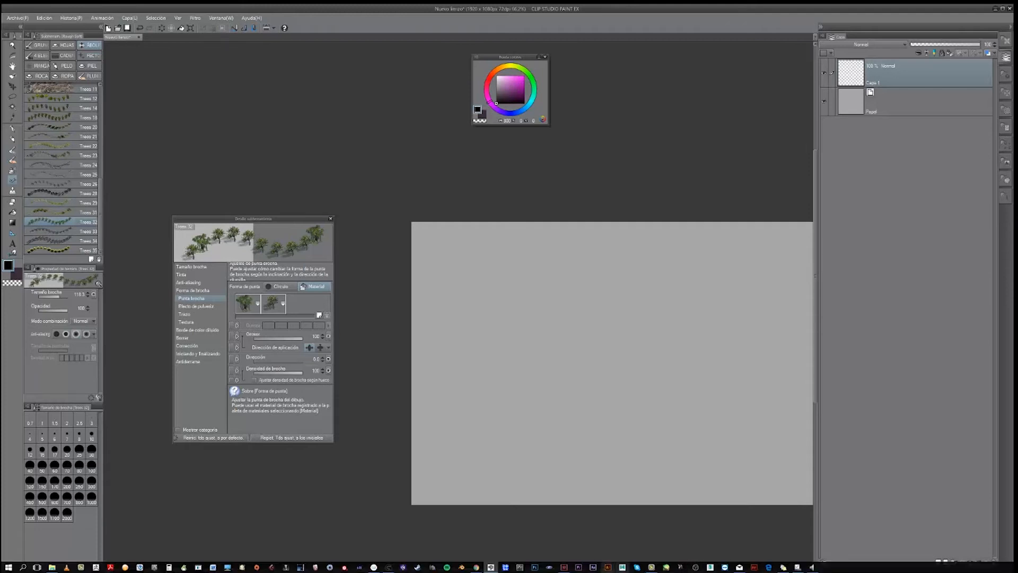
# Switch to the browser's LEAF PNG image search, enlarge its window and filter the results by transparent colour.
pyautogui.moveTo(478, 567)
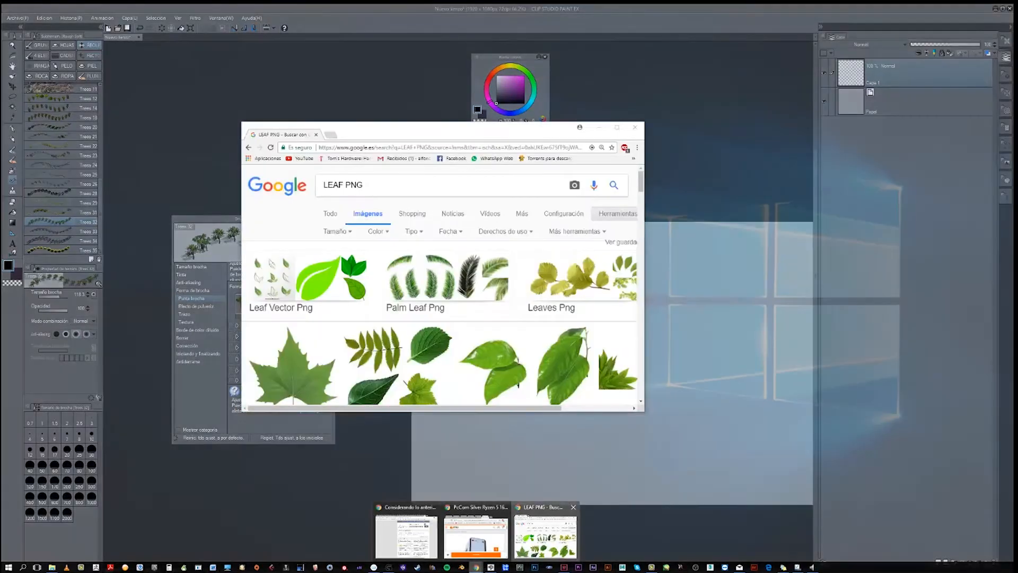
pyautogui.click(547, 533)
pyautogui.click(617, 127)
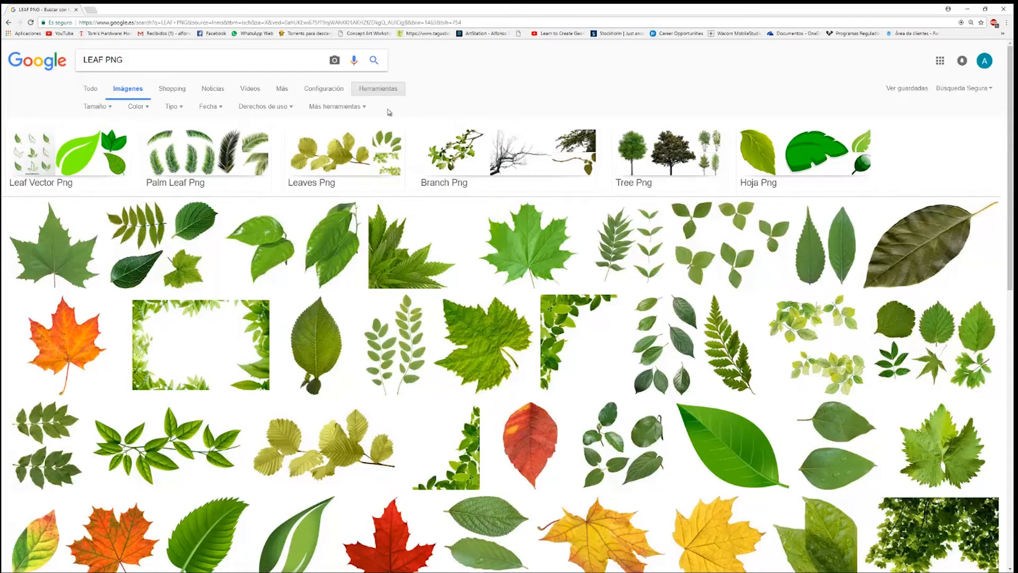
pyautogui.click(346, 107)
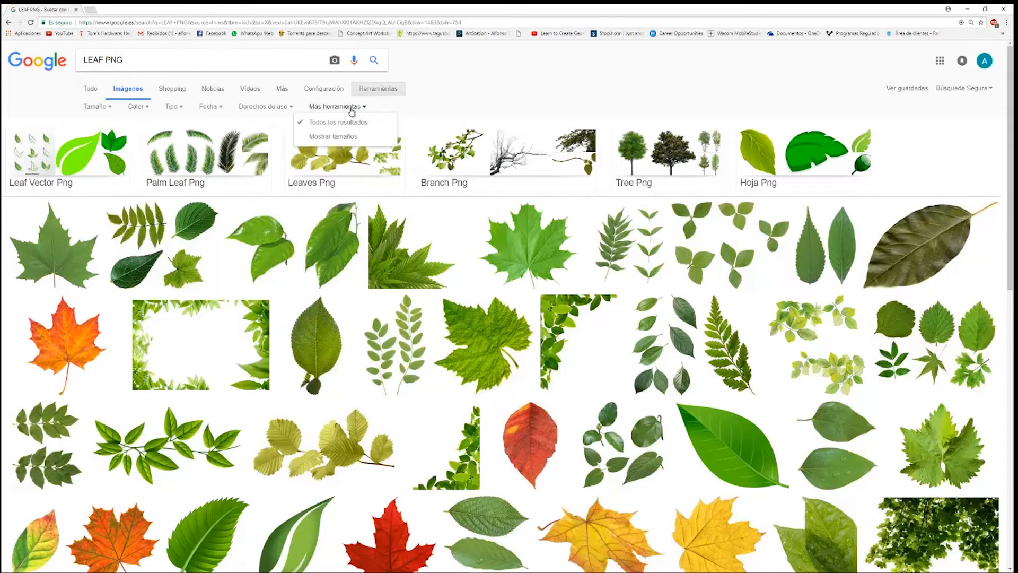
pyautogui.click(351, 109)
pyautogui.click(137, 107)
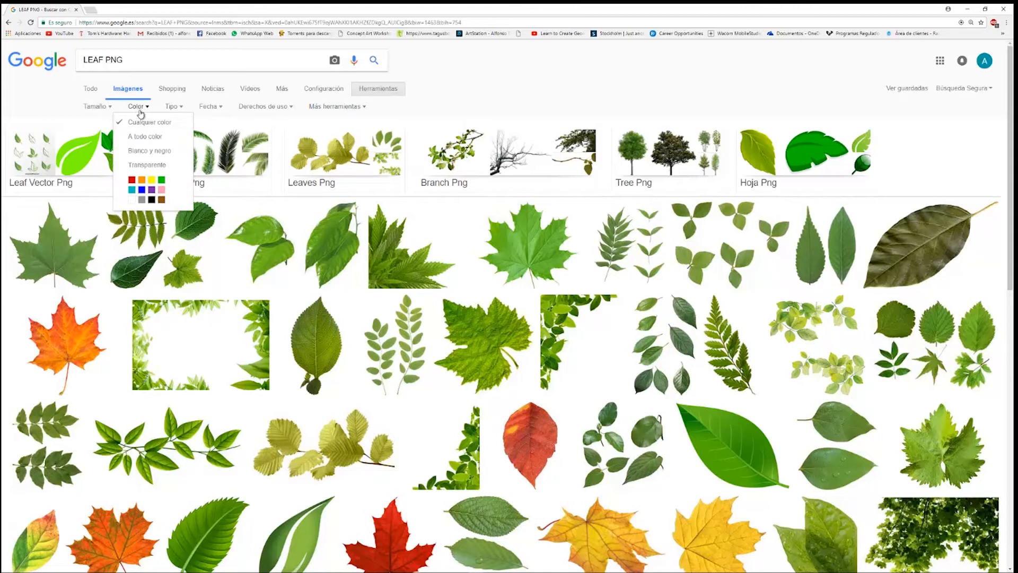
pyautogui.click(140, 165)
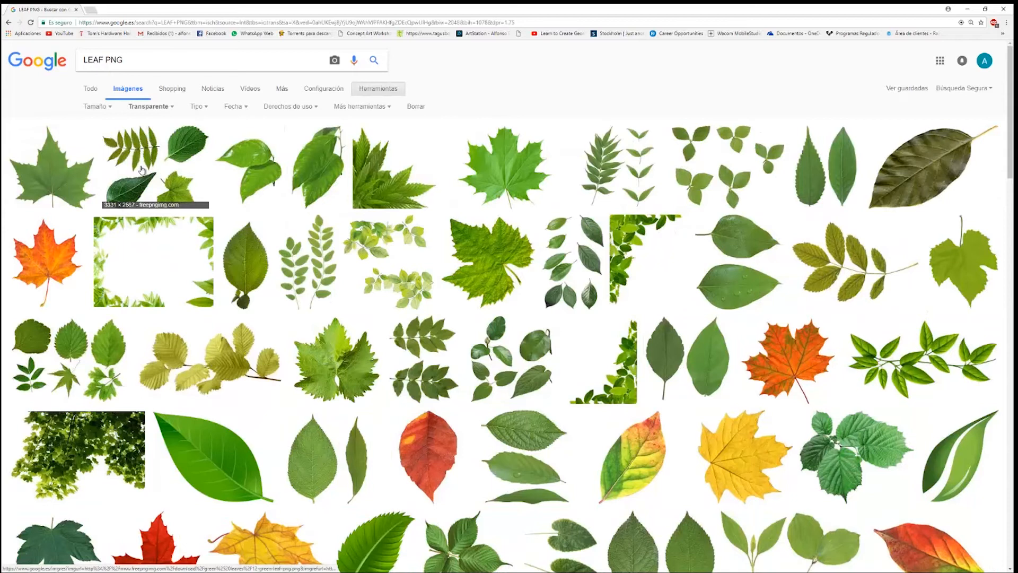
# Open the orange maple leaf result from PngPix and save the image to the desktop as a PNG.
pyautogui.click(52, 259)
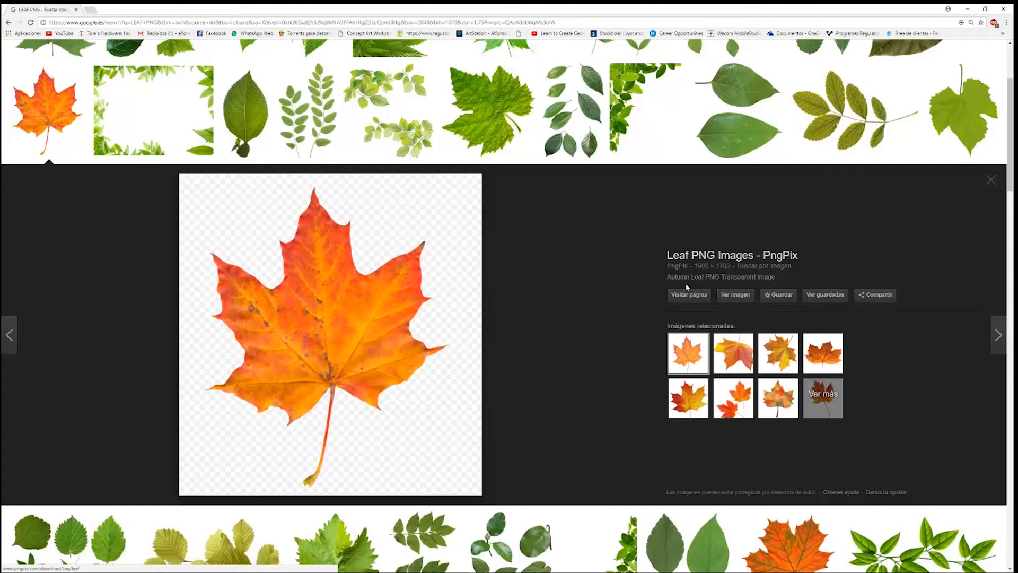
pyautogui.rightClick(416, 308)
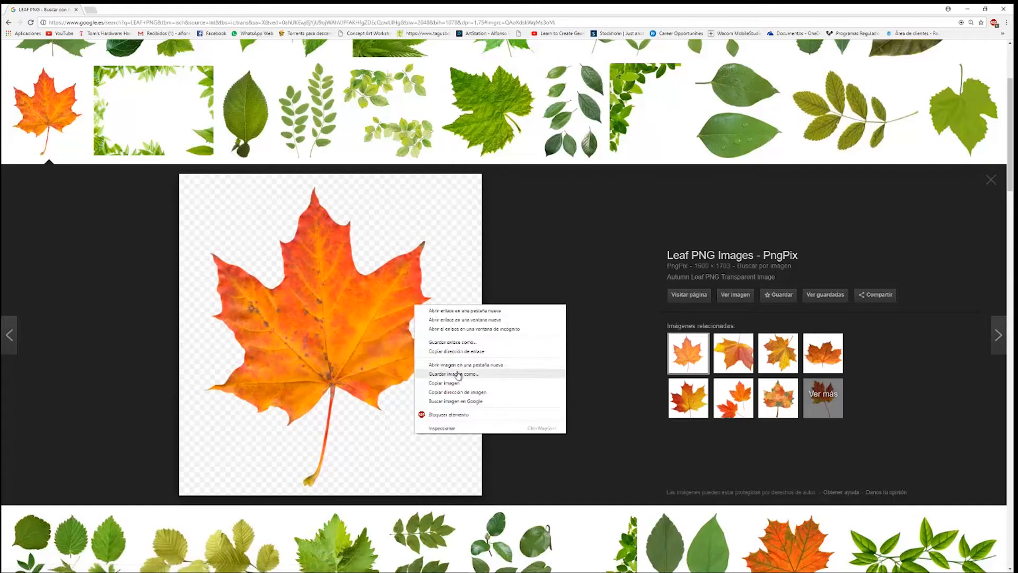
pyautogui.click(456, 371)
pyautogui.click(41, 178)
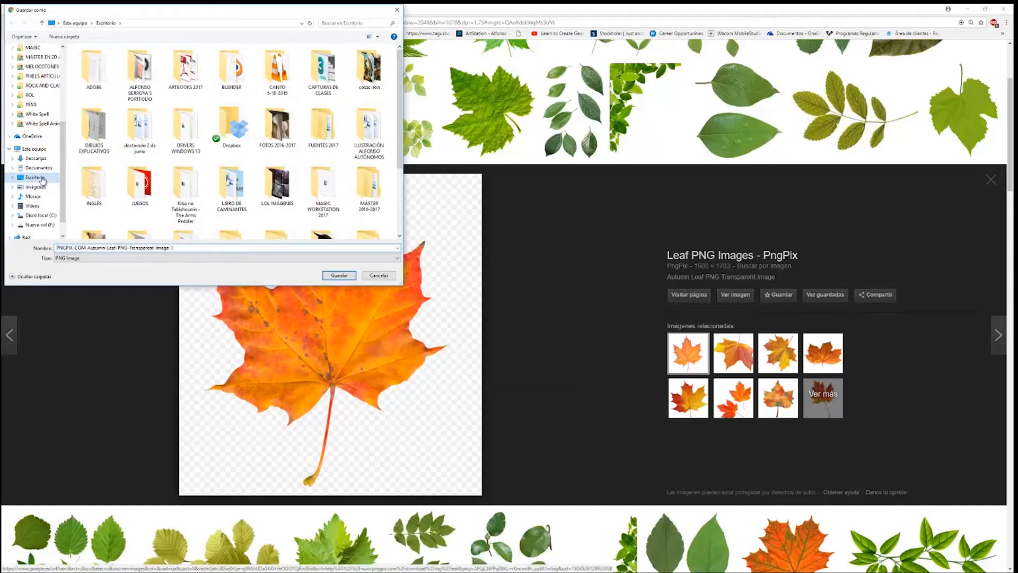
pyautogui.click(335, 275)
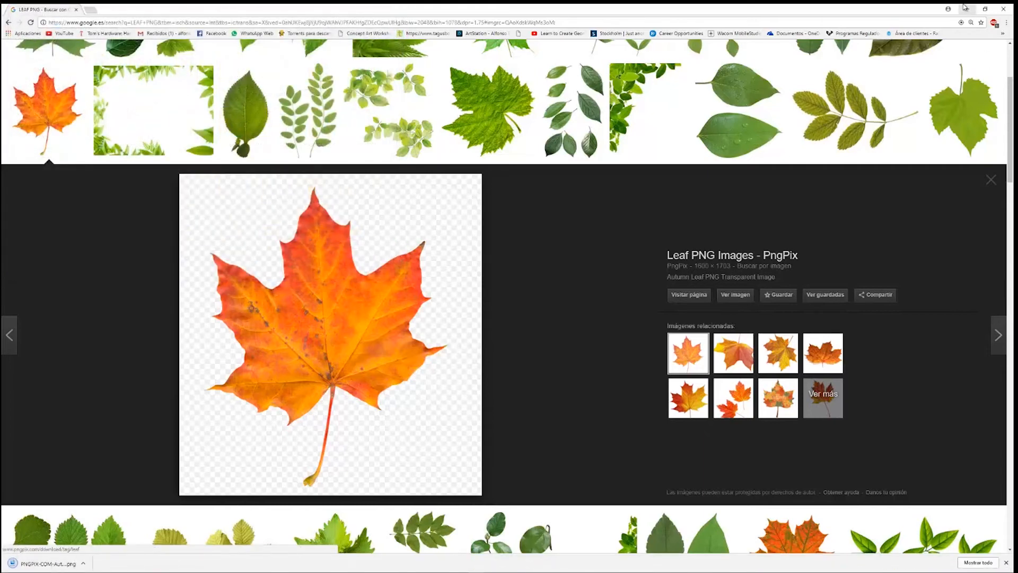
# Return to Clip Studio Paint and open the saved autumn leaf PNG as its own document.
pyautogui.click(967, 8)
pyautogui.moveTo(914, 9)
pyautogui.mouseDown()
pyautogui.moveTo(986, 88)
pyautogui.moveTo(842, 119)
pyautogui.mouseUp()
pyautogui.click(874, 108)
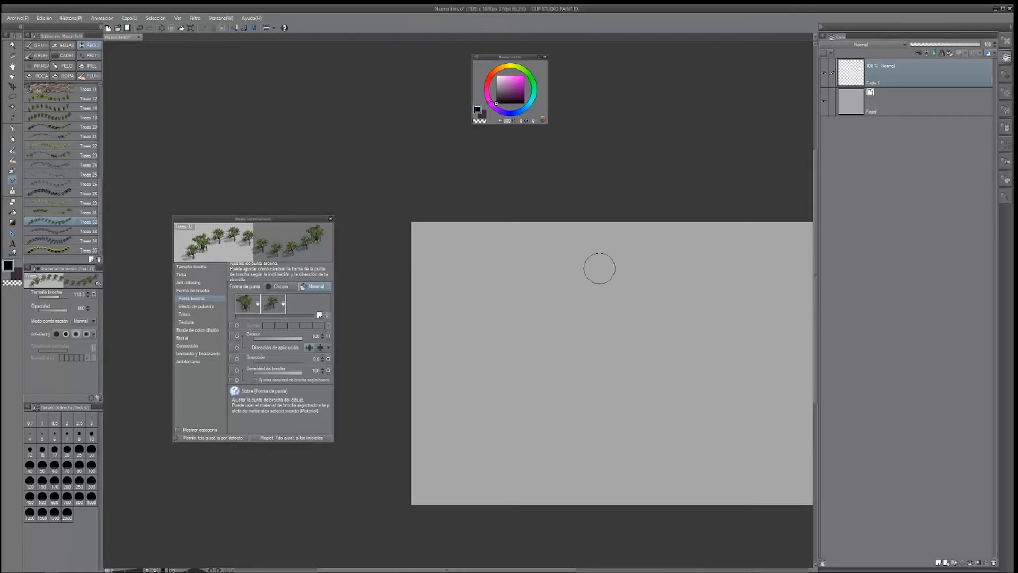
pyautogui.scroll(-5, 590, 245)
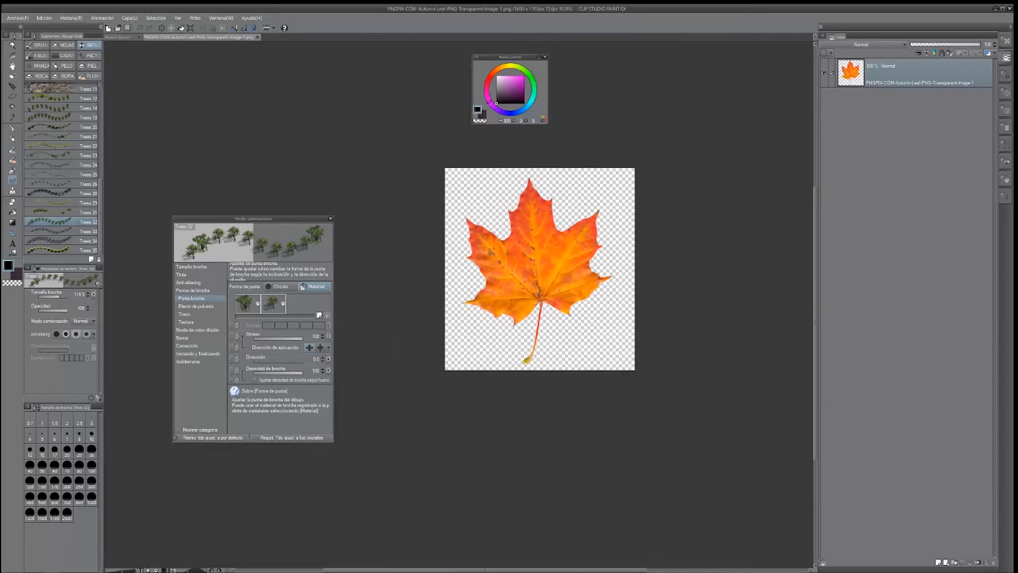
pyautogui.scroll(1, 582, 235)
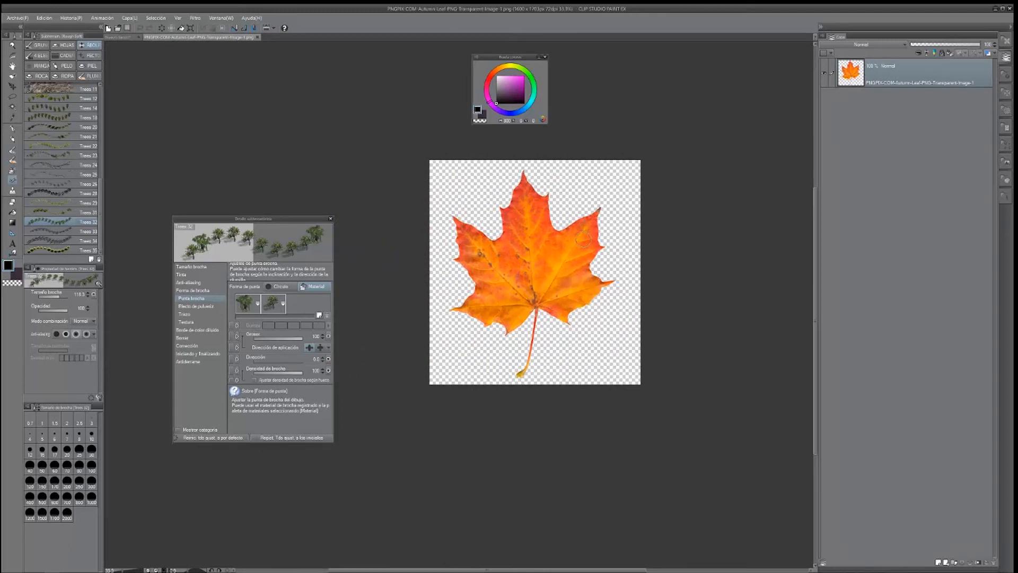
pyautogui.scroll(2, 584, 239)
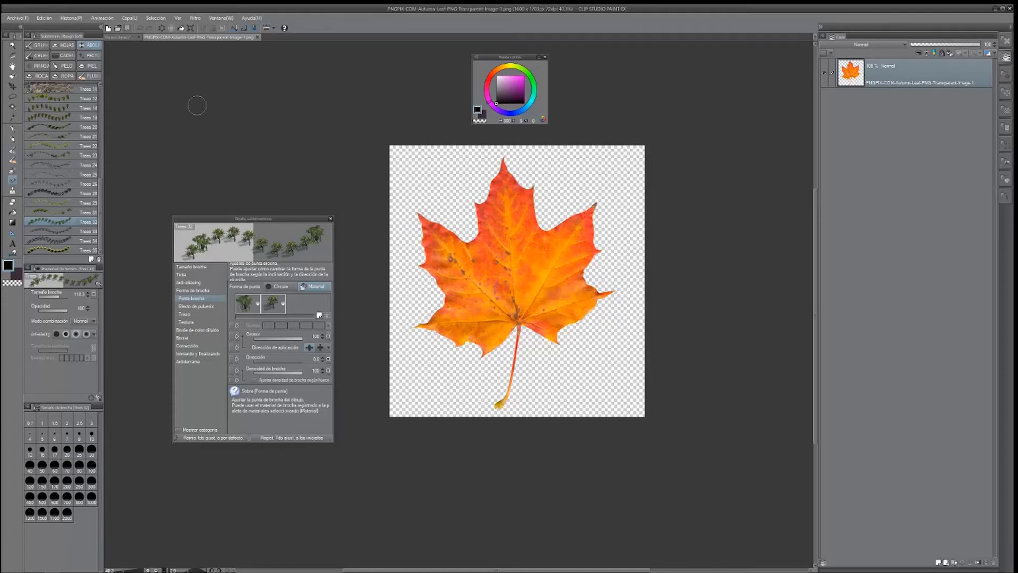
# Go back to the blank canvas document and paint a clump of fern-like foliage with the Trees 31 brush.
pyautogui.click(118, 38)
pyautogui.click(82, 100)
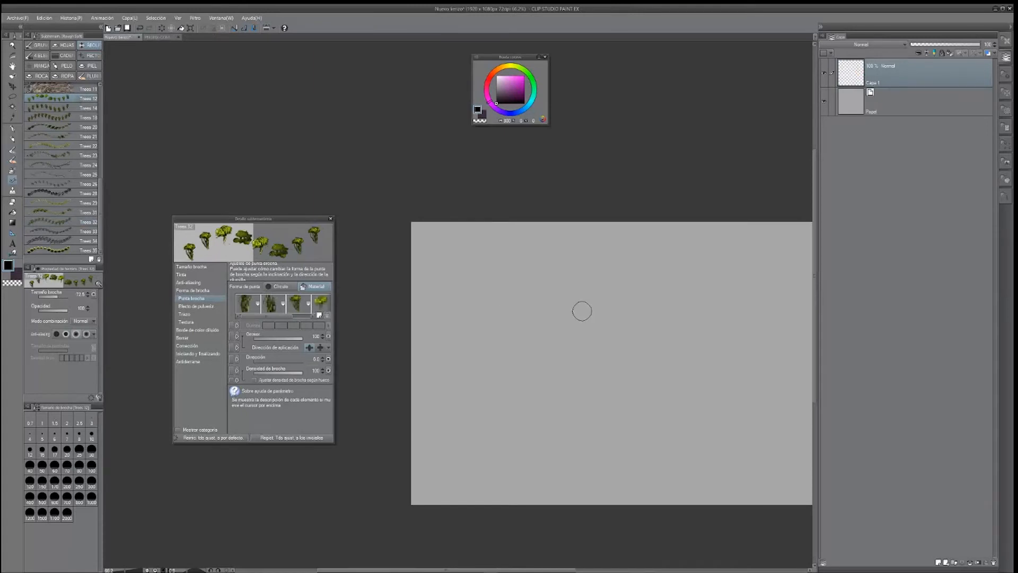
pyautogui.click(74, 213)
pyautogui.moveTo(536, 318)
pyautogui.mouseDown()
pyautogui.moveTo(619, 320)
pyautogui.moveTo(619, 350)
pyautogui.moveTo(563, 330)
pyautogui.moveTo(586, 293)
pyautogui.moveTo(614, 332)
pyautogui.moveTo(587, 381)
pyautogui.moveTo(507, 338)
pyautogui.moveTo(503, 376)
pyautogui.moveTo(583, 370)
pyautogui.moveTo(536, 367)
pyautogui.moveTo(635, 381)
pyautogui.moveTo(650, 322)
pyautogui.mouseUp()
pyautogui.scroll(-1, 679, 361)
pyautogui.scroll(2, 671, 292)
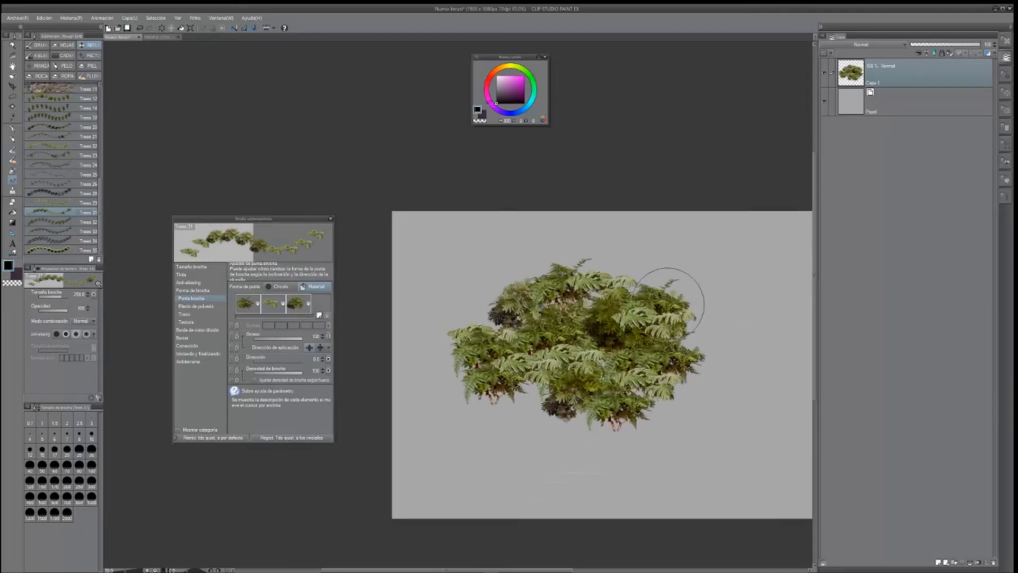
# Pick purple tones as the drawing colour and paint more Trees 31 foliage over the clump's upper and right parts.
pyautogui.click(507, 84)
pyautogui.moveTo(639, 258)
pyautogui.mouseDown()
pyautogui.moveTo(654, 280)
pyautogui.moveTo(695, 294)
pyautogui.moveTo(699, 327)
pyautogui.mouseUp()
pyautogui.click(513, 92)
pyautogui.moveTo(660, 244)
pyautogui.mouseDown()
pyautogui.moveTo(695, 274)
pyautogui.moveTo(707, 322)
pyautogui.moveTo(689, 382)
pyautogui.mouseUp()
pyautogui.scroll(-2, 706, 369)
pyautogui.scroll(1, 696, 378)
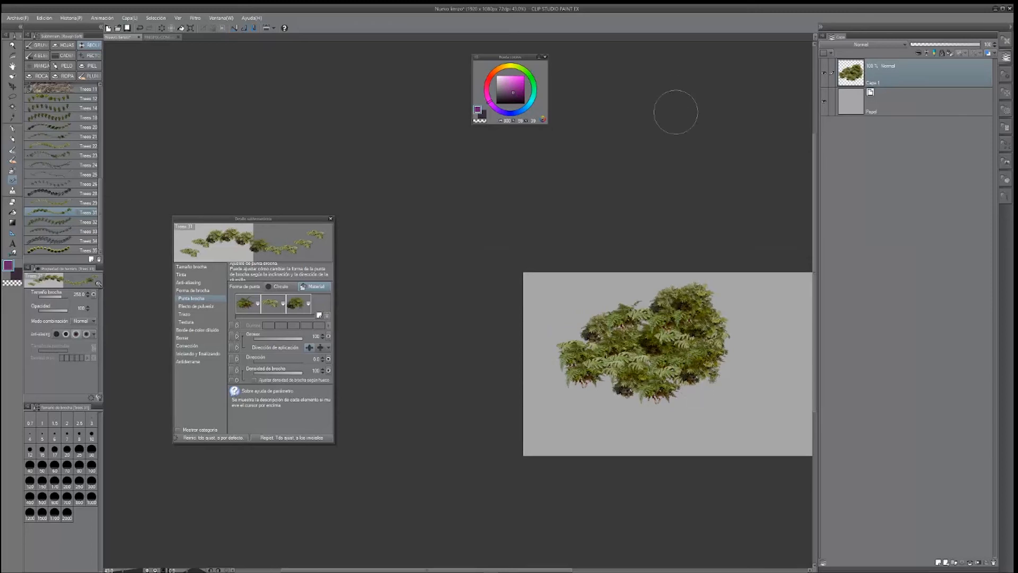
pyautogui.scroll(3, 711, 288)
pyautogui.moveTo(723, 375); pyautogui.dragTo(610, 304)
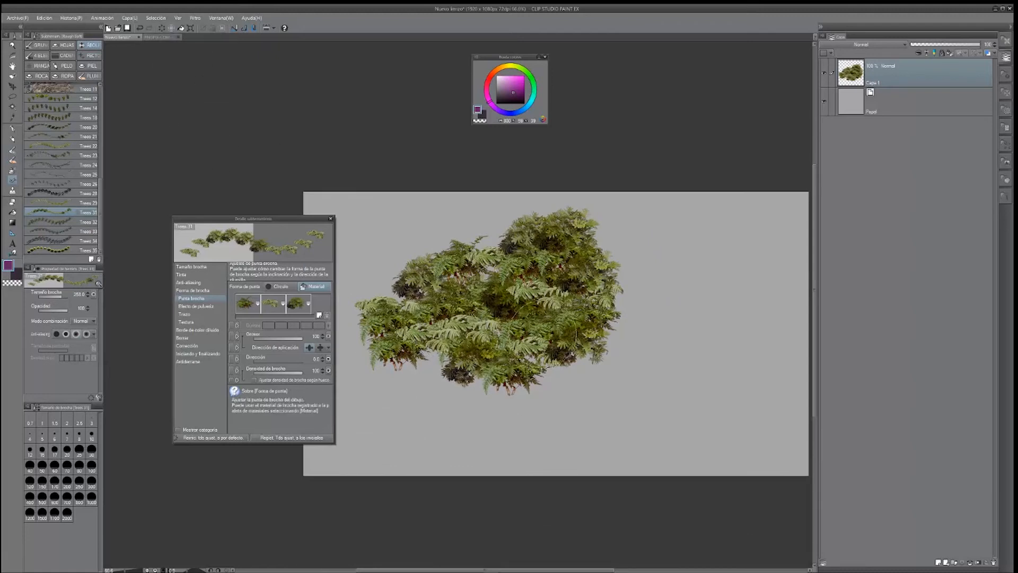
pyautogui.moveTo(604, 329)
pyautogui.mouseDown()
pyautogui.moveTo(602, 352)
pyautogui.moveTo(550, 371)
pyautogui.mouseUp()
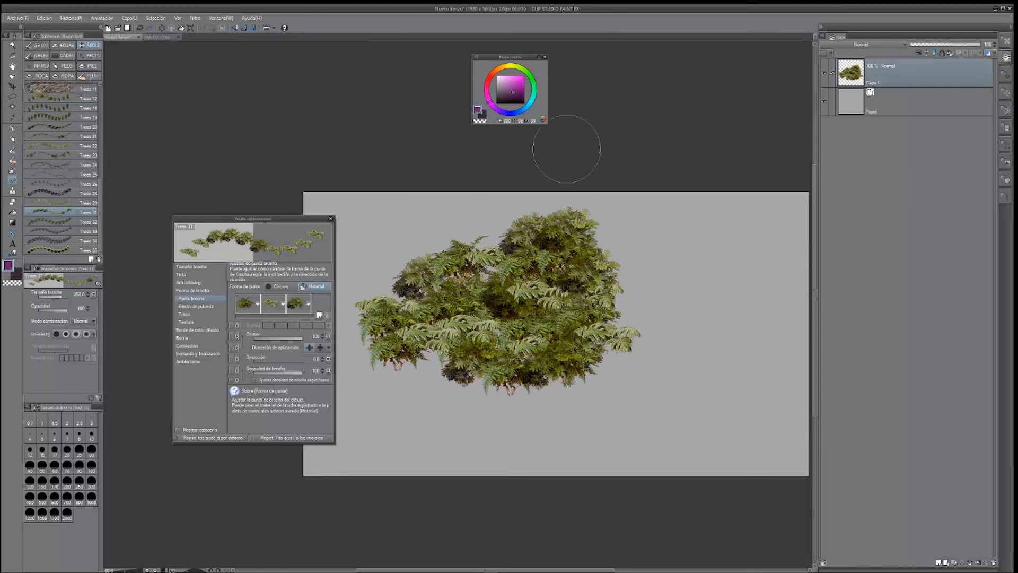
# Try another purple shade and extend the foliage along the clump's right edge with the same brush.
pyautogui.click(506, 76)
pyautogui.moveTo(511, 103); pyautogui.dragTo(516, 92)
pyautogui.moveTo(594, 275); pyautogui.dragTo(647, 336)
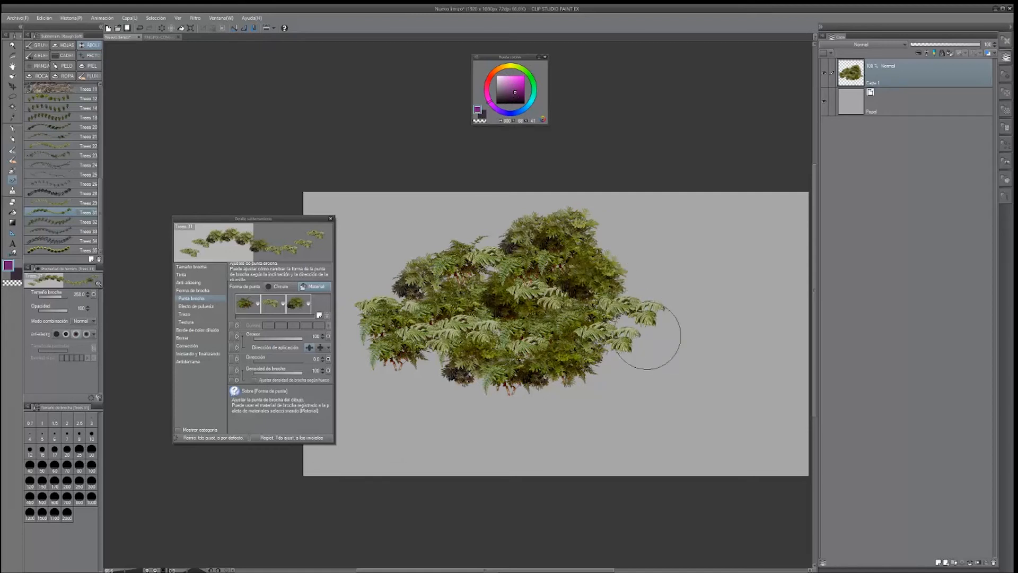
# Examine the individual tip materials of the Trees 31 brush against the painted foliage.
pyautogui.click(250, 301)
pyautogui.click(271, 303)
pyautogui.moveTo(522, 247)
pyautogui.mouseDown()
pyautogui.moveTo(472, 259)
pyautogui.moveTo(472, 236)
pyautogui.mouseUp()
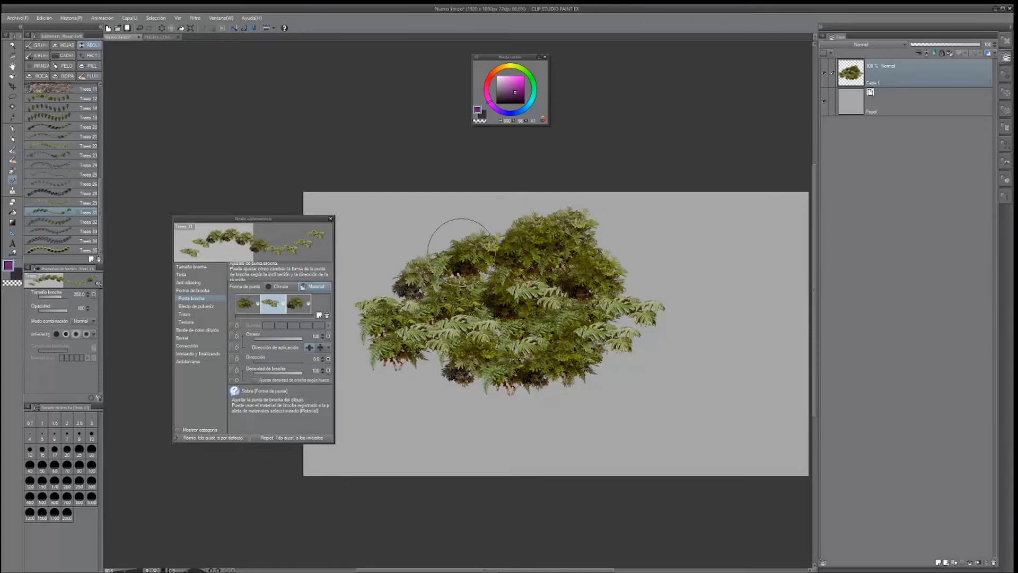
# Show the autumn leaf document, choose a duller purple and switch to a tree brush whose two tips take the drawing colour.
pyautogui.click(159, 38)
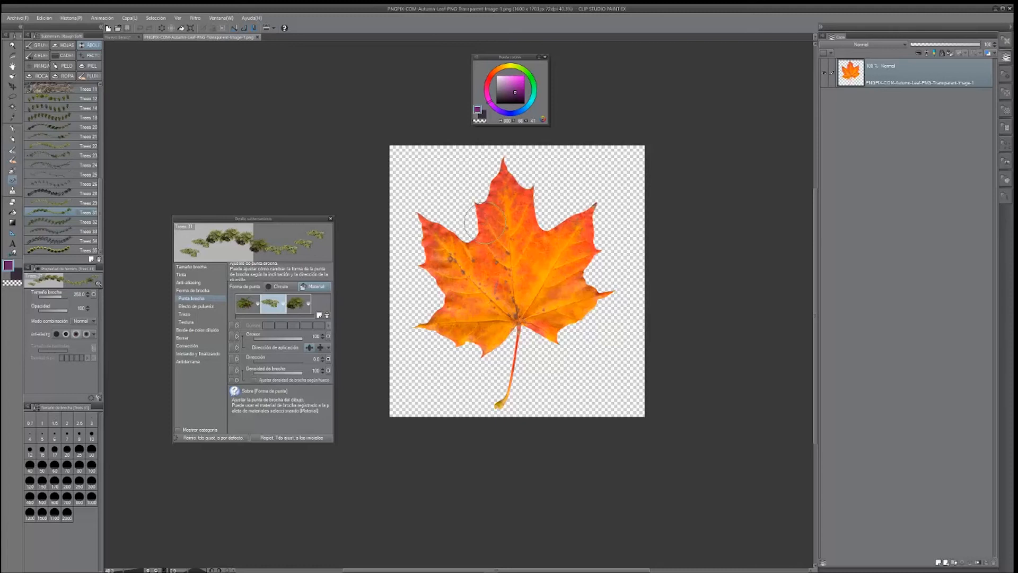
pyautogui.moveTo(512, 88); pyautogui.dragTo(509, 94)
pyautogui.click(66, 140)
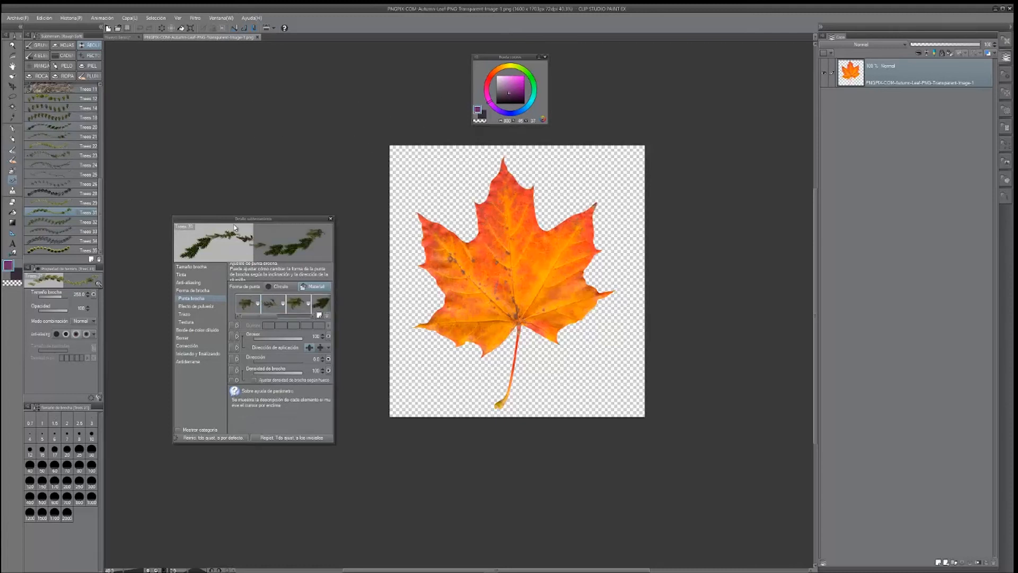
pyautogui.click(72, 137)
pyautogui.click(62, 198)
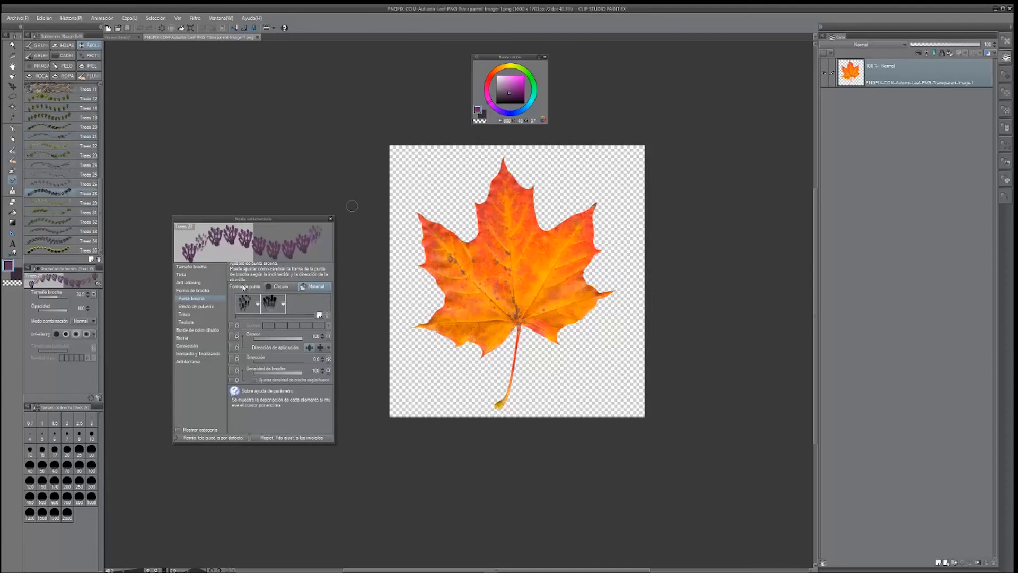
# Paint test strokes in purple and green near the leaf canvas's upper-left corner with the two-tip tree brush, and undo the green ones.
pyautogui.moveTo(435, 180)
pyautogui.mouseDown()
pyautogui.moveTo(444, 192)
pyautogui.moveTo(411, 180)
pyautogui.moveTo(427, 186)
pyautogui.moveTo(371, 225)
pyautogui.moveTo(446, 151)
pyautogui.moveTo(390, 186)
pyautogui.mouseUp()
pyautogui.scroll(2, 433, 185)
pyautogui.click(534, 85)
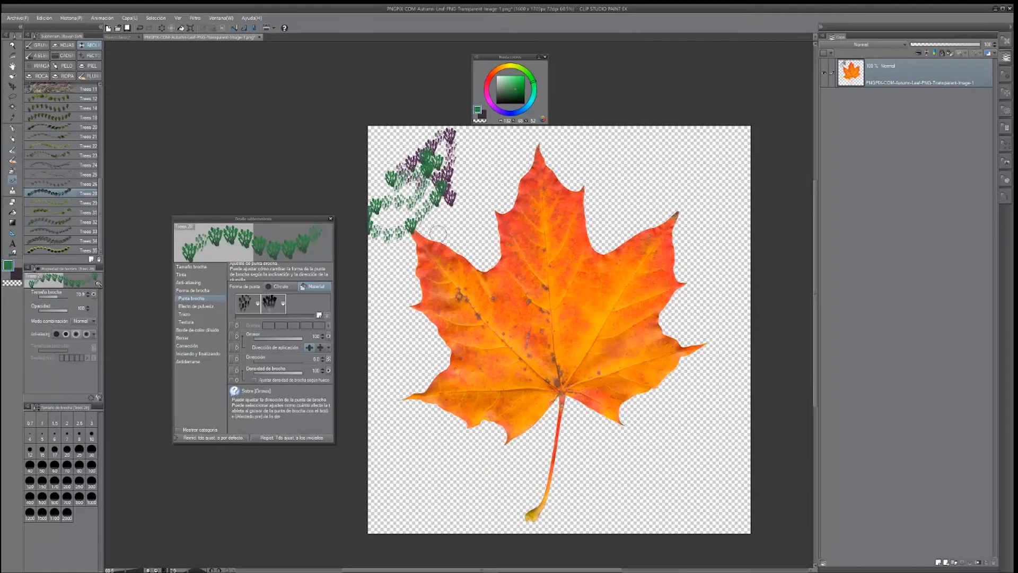
pyautogui.hotkey('ctrl', 'z')
pyautogui.hotkey('ctrl', 'z')
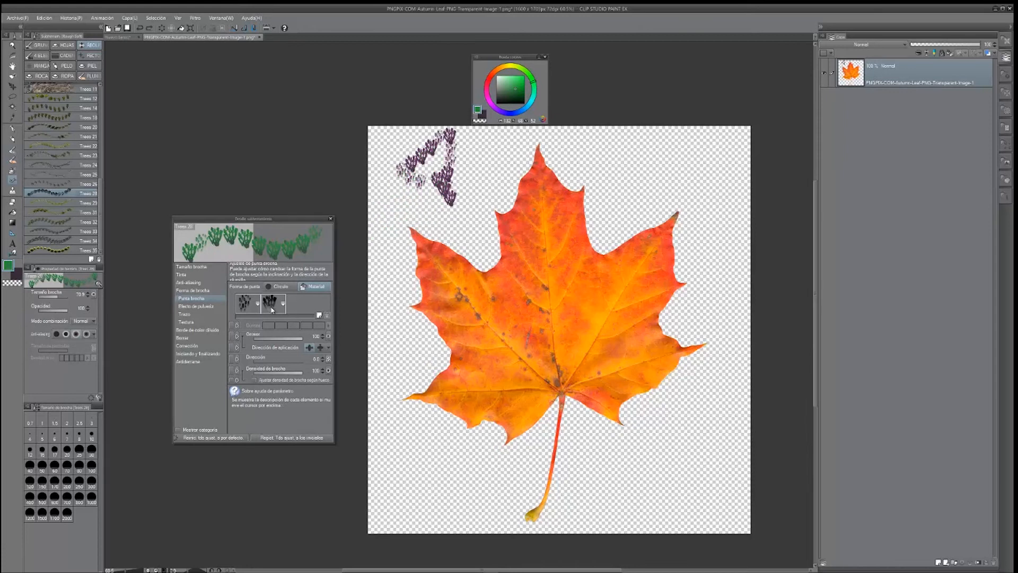
# Compare the tip materials of Trees 22 with those of Trees 28 and undo the remaining purple test strokes.
pyautogui.click(71, 145)
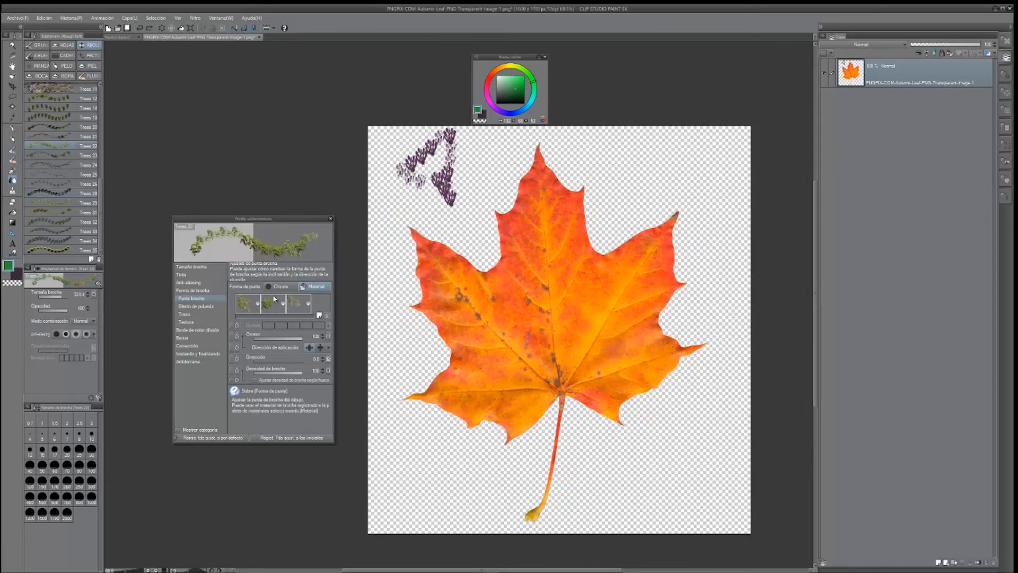
pyautogui.click(68, 194)
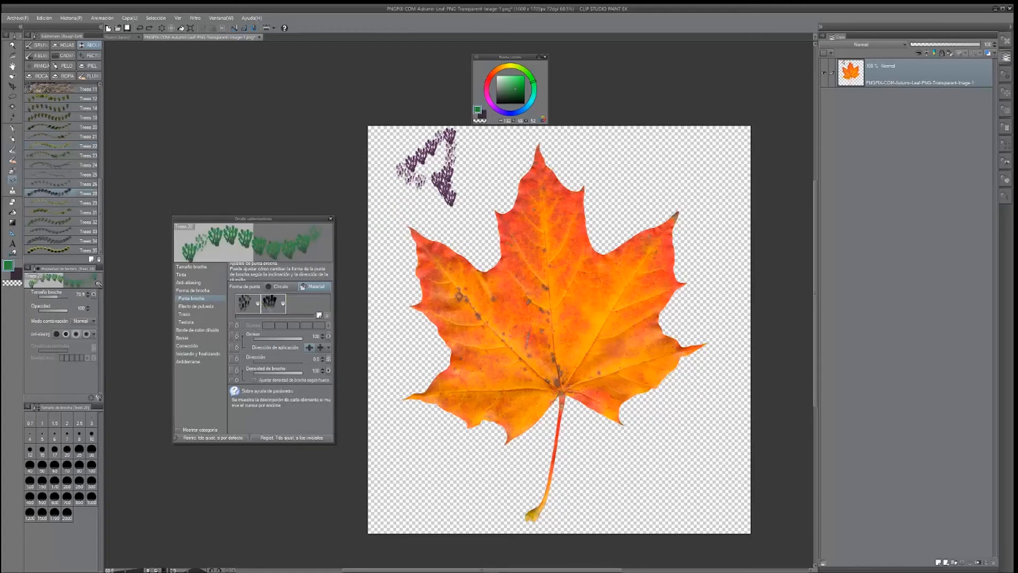
pyautogui.hotkey('ctrl', 'z')
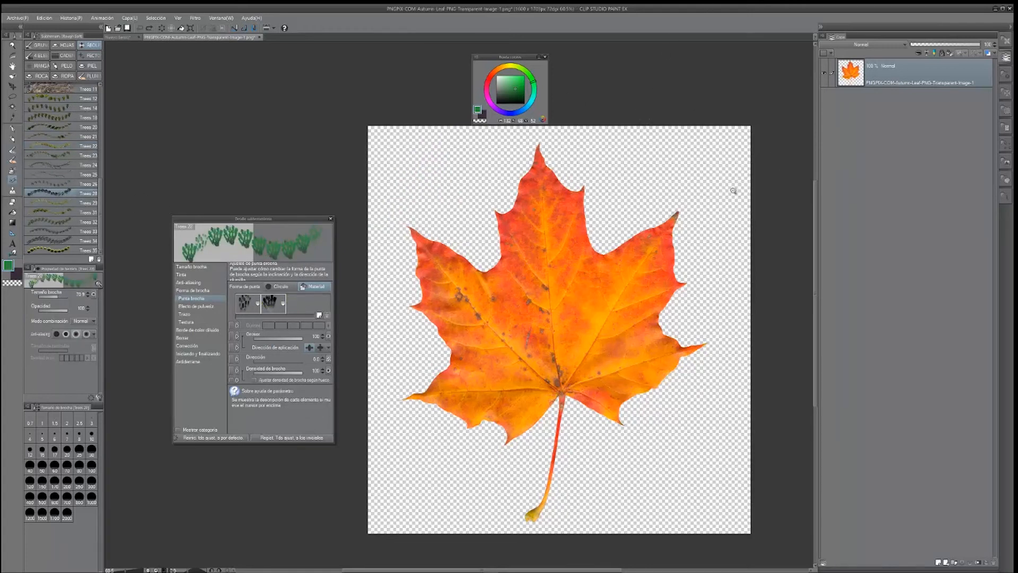
# Convert the autumn leaf layer to a raster layer with grey as its expression colour.
pyautogui.scroll(-2, 734, 191)
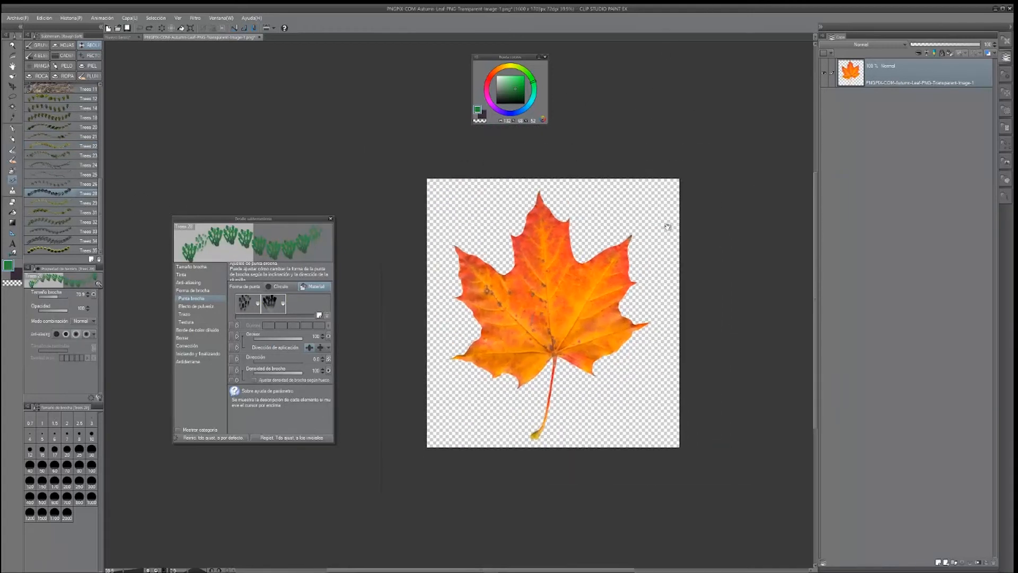
pyautogui.rightClick(868, 80)
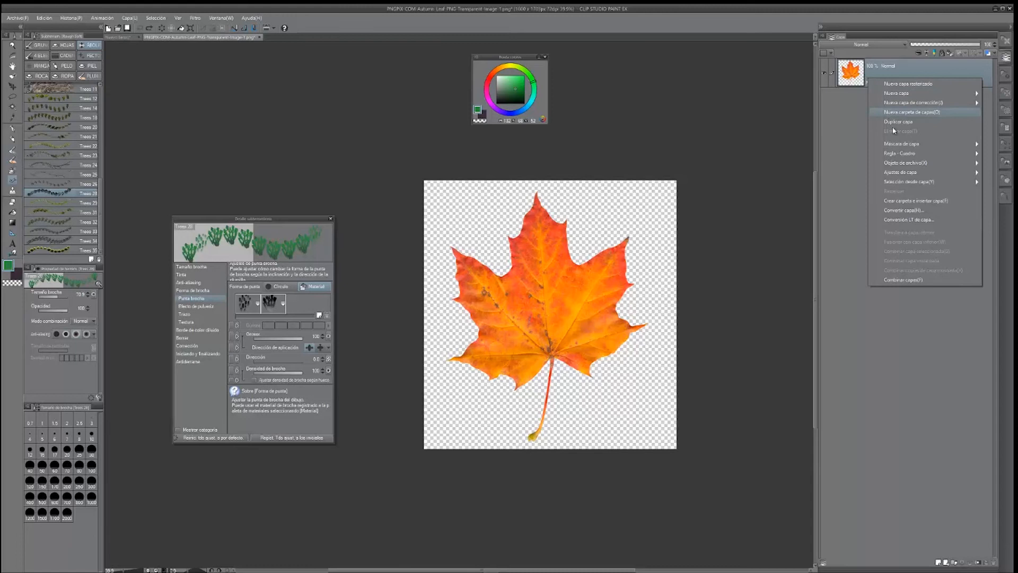
pyautogui.click(914, 210)
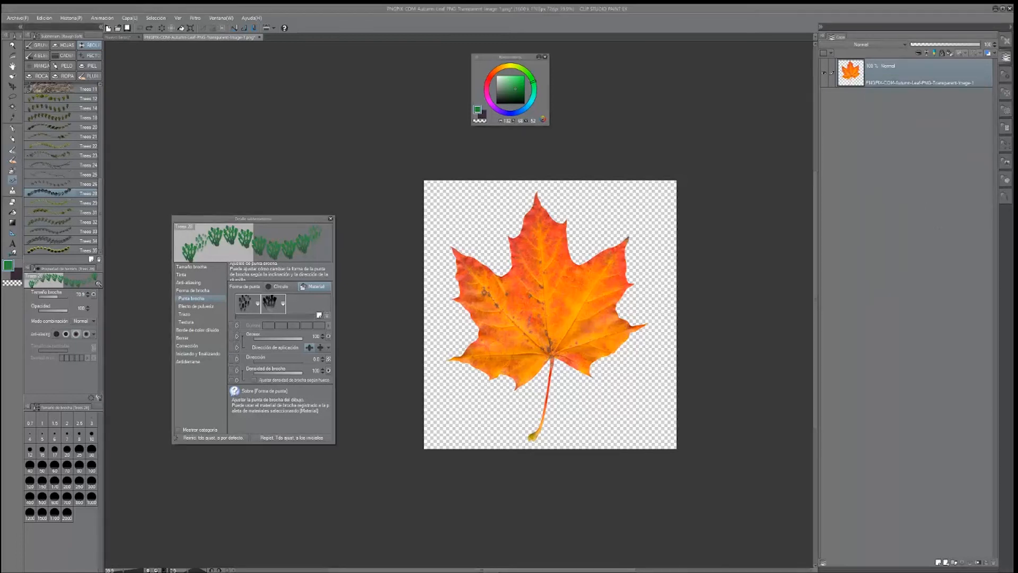
pyautogui.moveTo(574, 184); pyautogui.dragTo(624, 140)
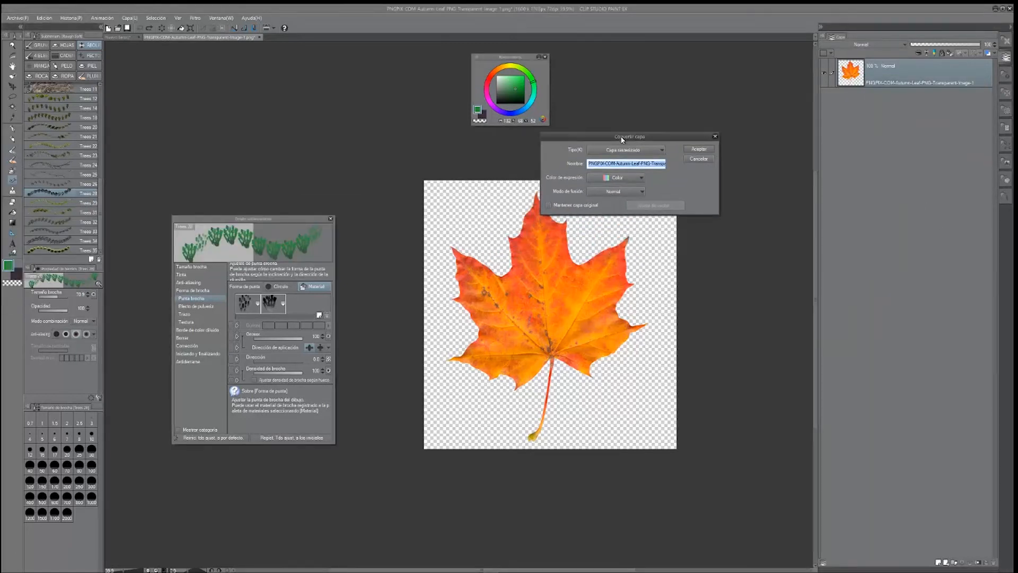
pyautogui.click(622, 178)
pyautogui.click(611, 197)
pyautogui.click(698, 149)
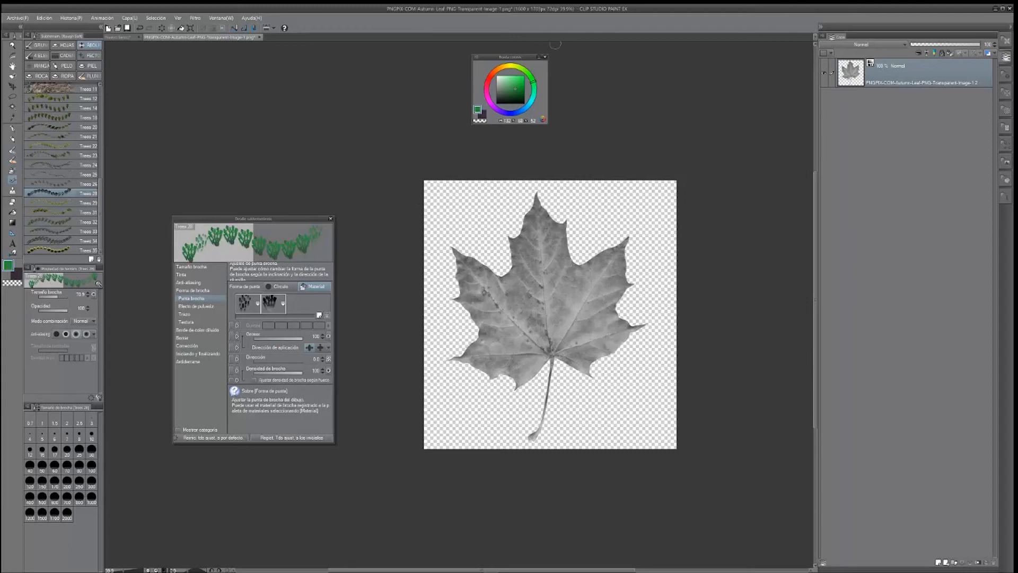
# Start registering the grey leaf image as a material and enable its use as a brush tip shape.
pyautogui.click(44, 18)
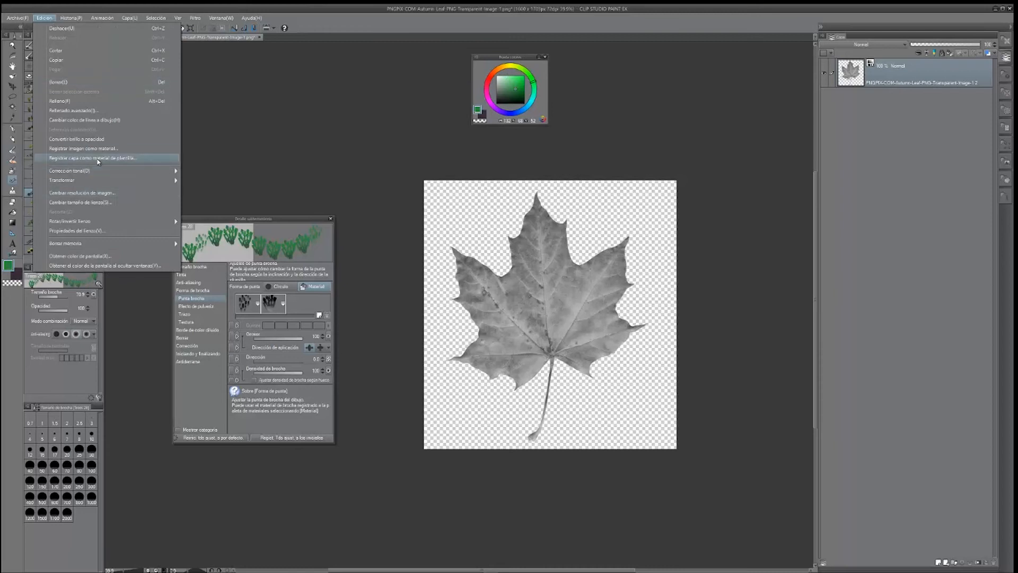
pyautogui.click(85, 148)
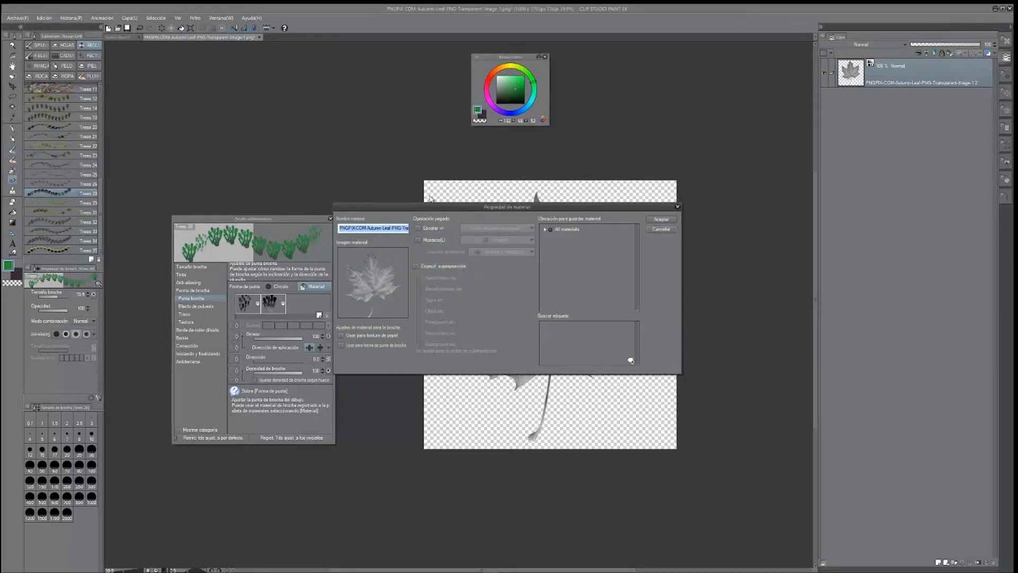
pyautogui.moveTo(436, 208); pyautogui.dragTo(267, 129)
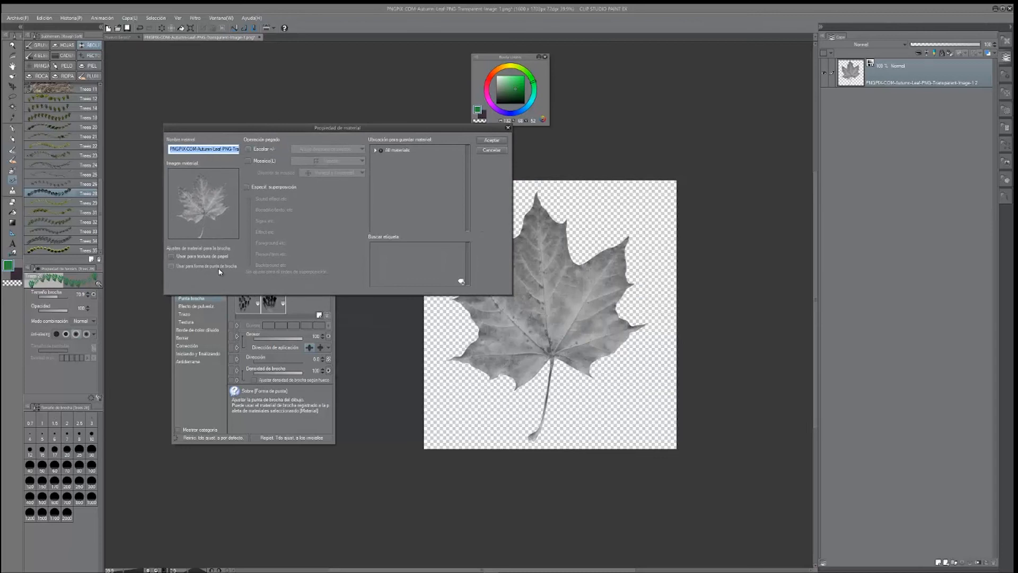
pyautogui.click(179, 268)
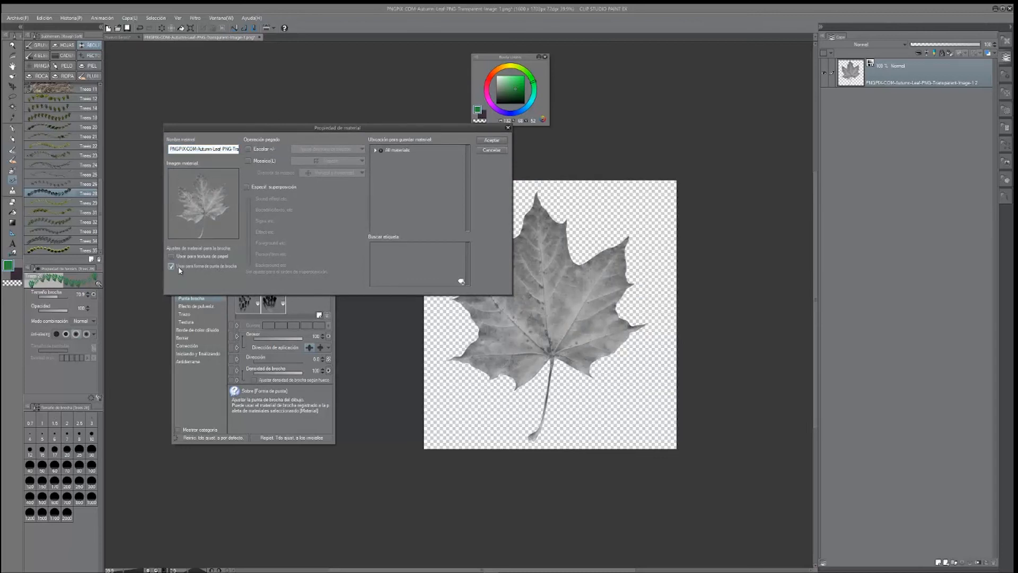
# Store the leaf material in the Brush folder of Image material with the search tag "AS" and complete the registration.
pyautogui.click(380, 152)
pyautogui.click(376, 151)
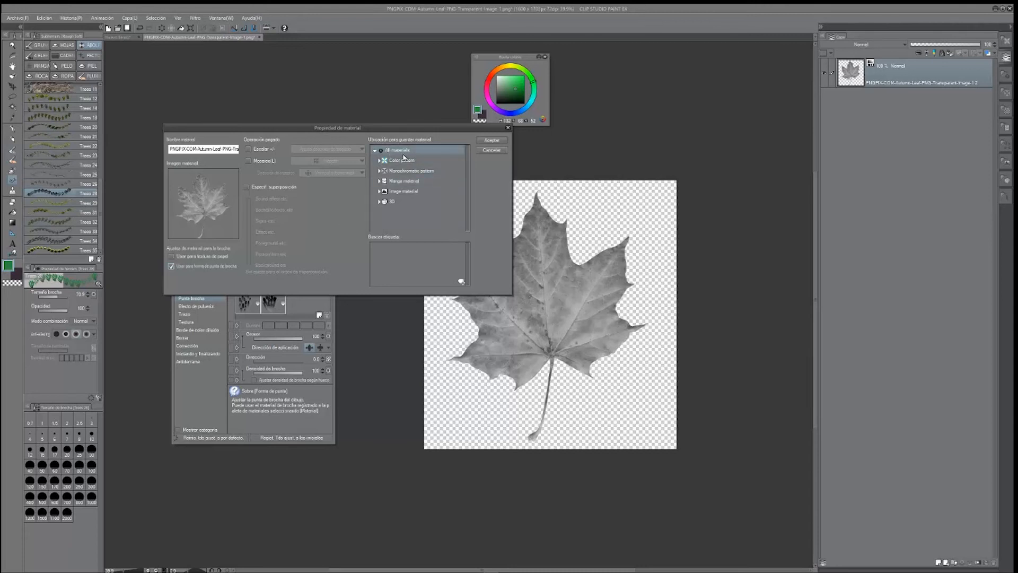
pyautogui.click(381, 192)
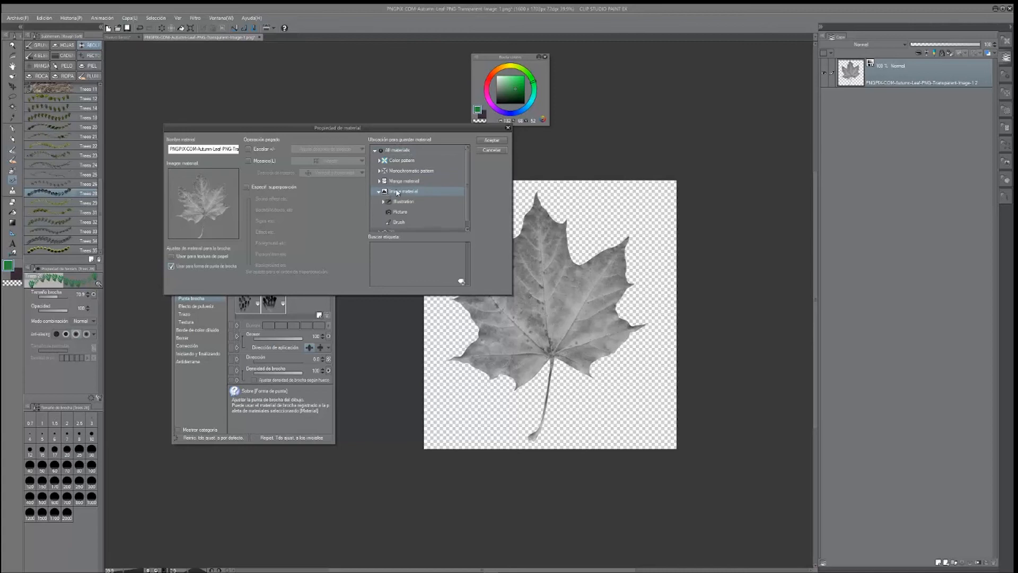
pyautogui.click(389, 225)
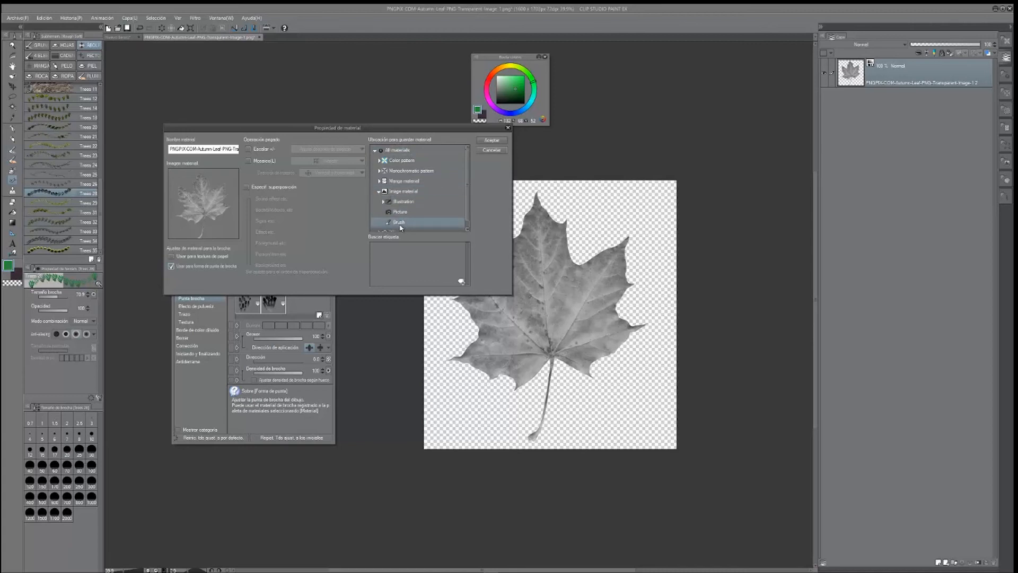
pyautogui.click(461, 282)
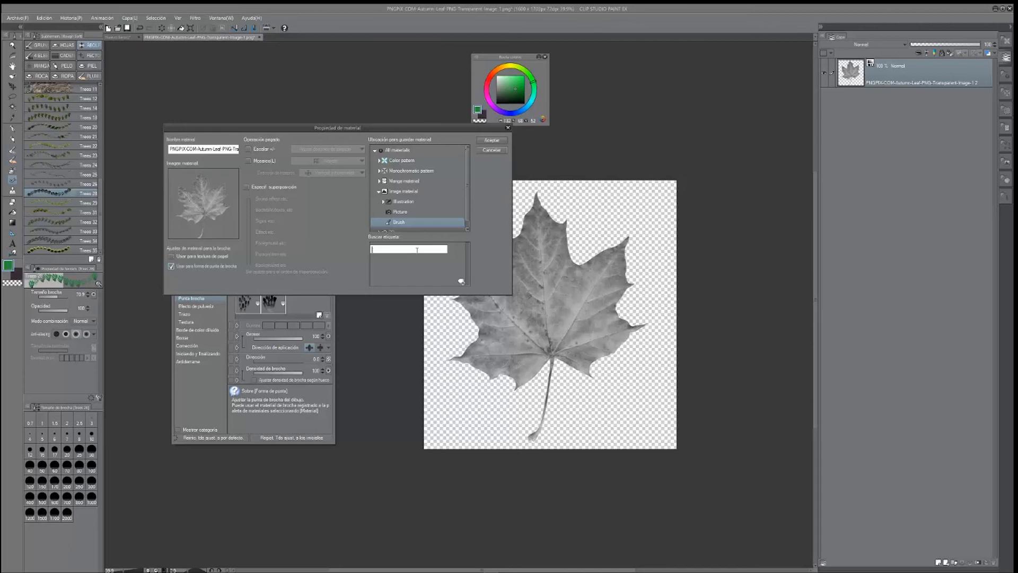
pyautogui.write('AS')
pyautogui.click(491, 140)
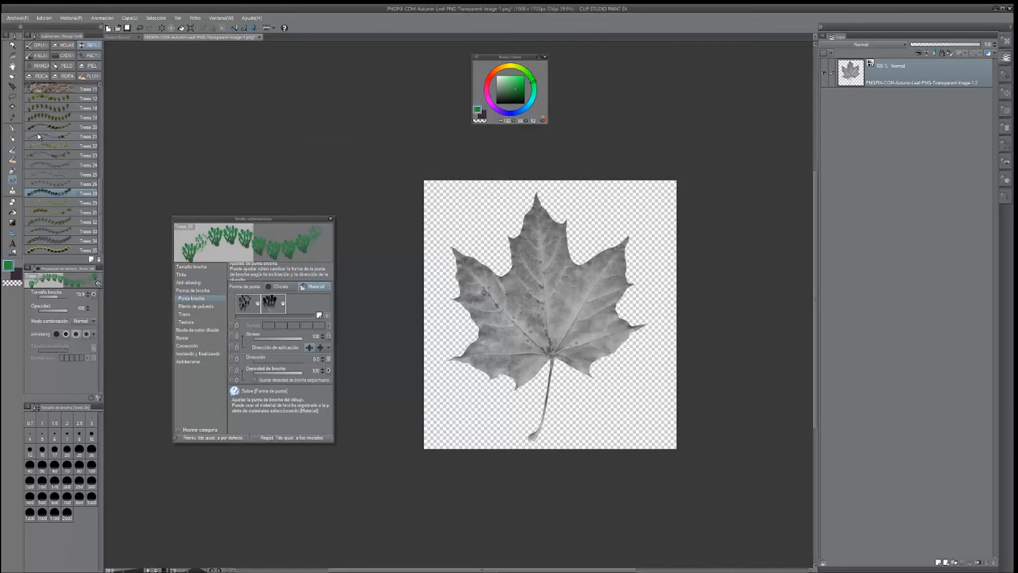
# Duplicate the Trees 28 brush as a new sub tool named HOJA with the Vegetación icon.
pyautogui.scroll(2, 76, 197)
pyautogui.scroll(-2, 75, 198)
pyautogui.rightClick(70, 198)
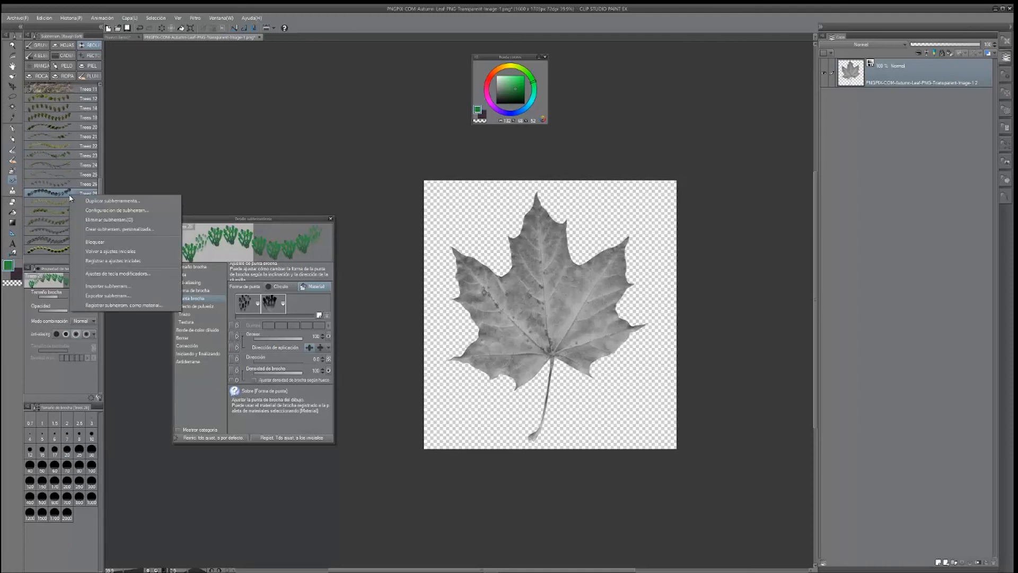
pyautogui.click(59, 194)
pyautogui.scroll(2, 80, 181)
pyautogui.scroll(-2, 76, 202)
pyautogui.rightClick(73, 196)
pyautogui.click(80, 201)
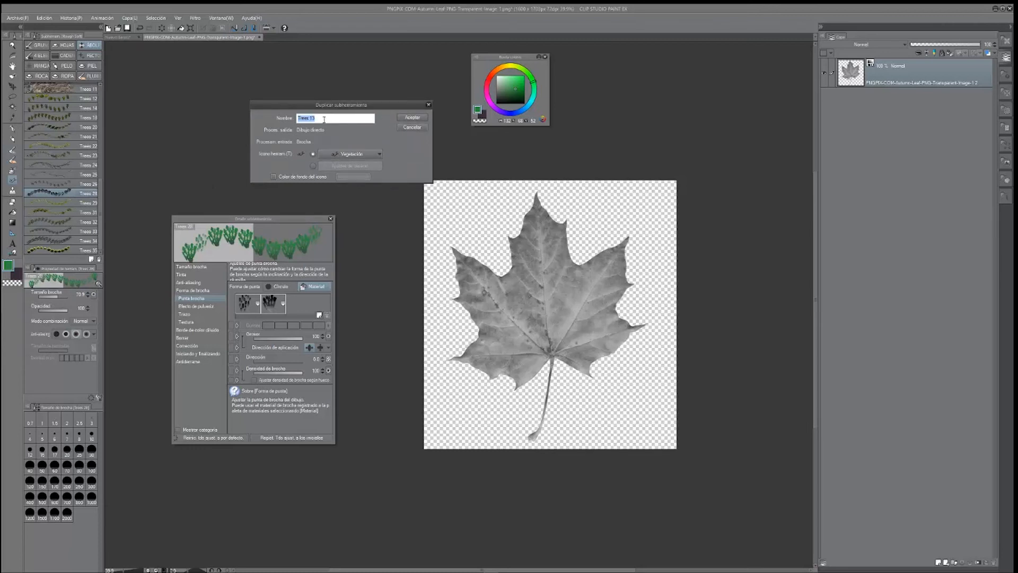
pyautogui.write('HOJA')
pyautogui.click(350, 154)
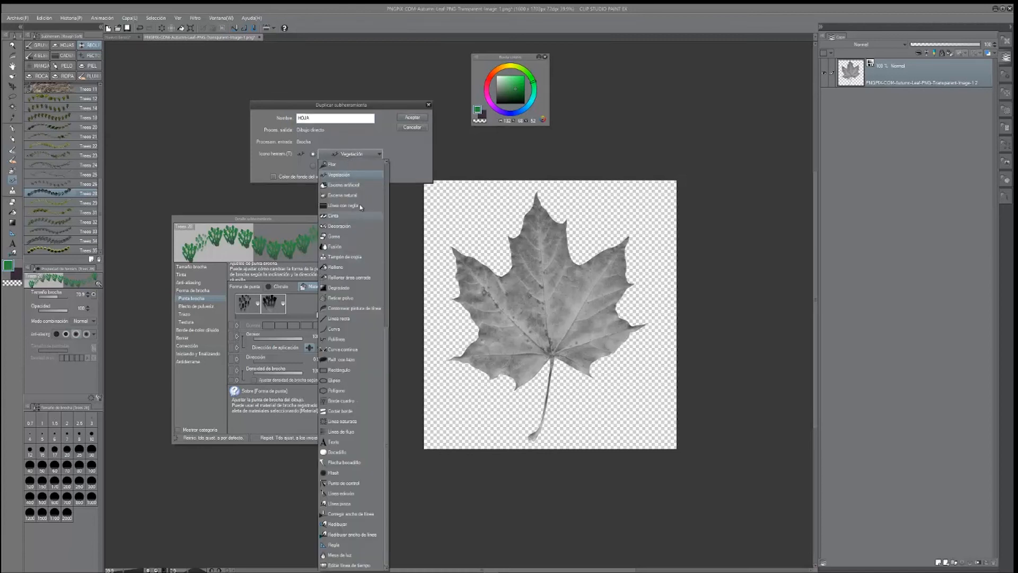
pyautogui.click(352, 174)
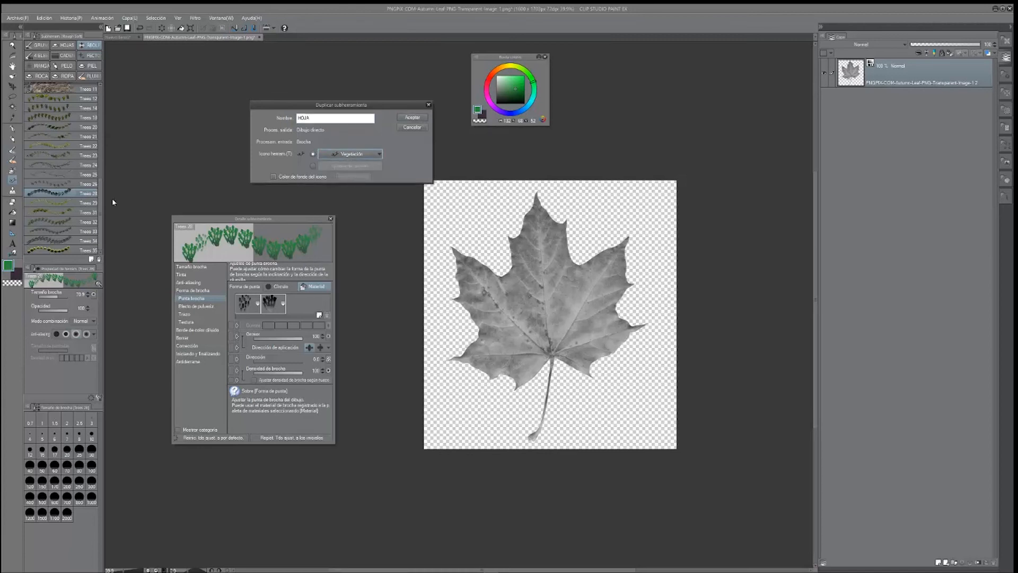
pyautogui.click(418, 117)
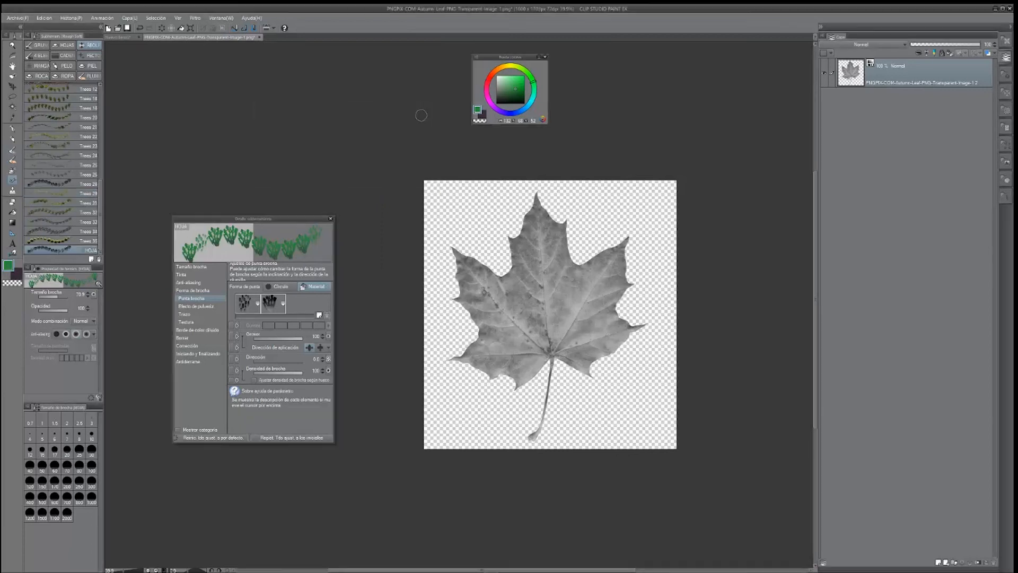
# Delete both existing tip materials from the HOJA brush.
pyautogui.click(65, 184)
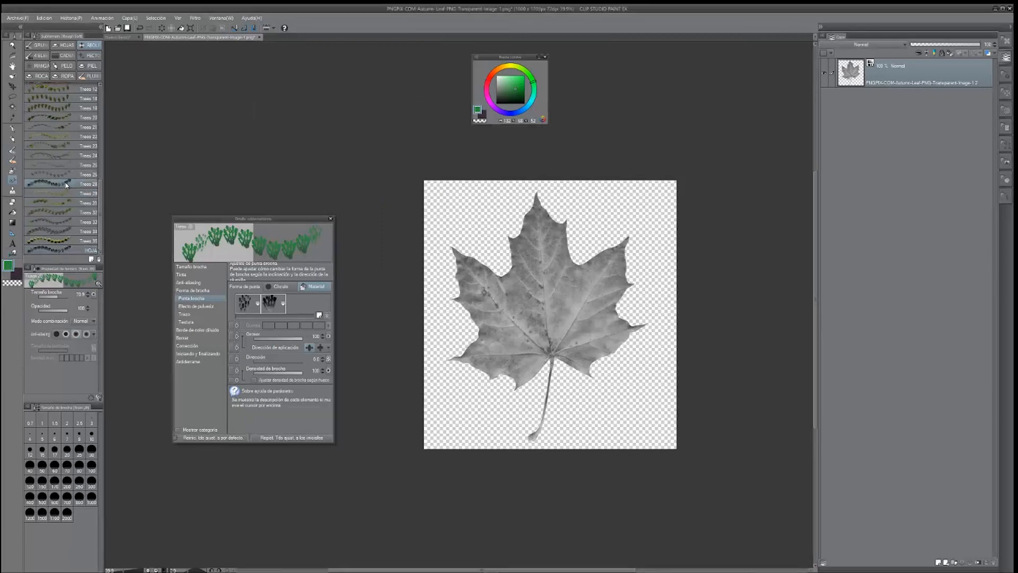
pyautogui.click(80, 250)
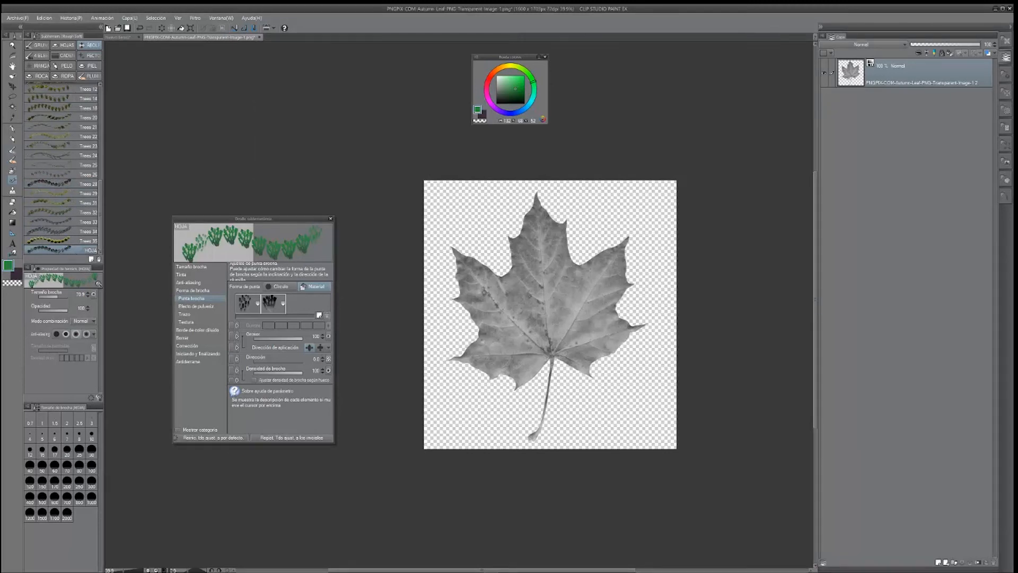
pyautogui.click(271, 301)
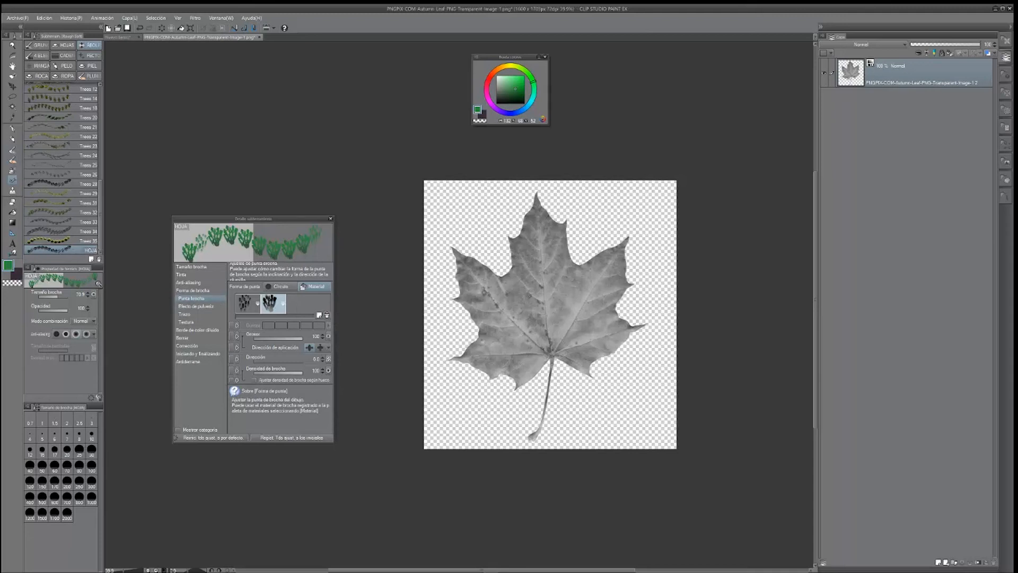
pyautogui.click(327, 315)
pyautogui.click(534, 212)
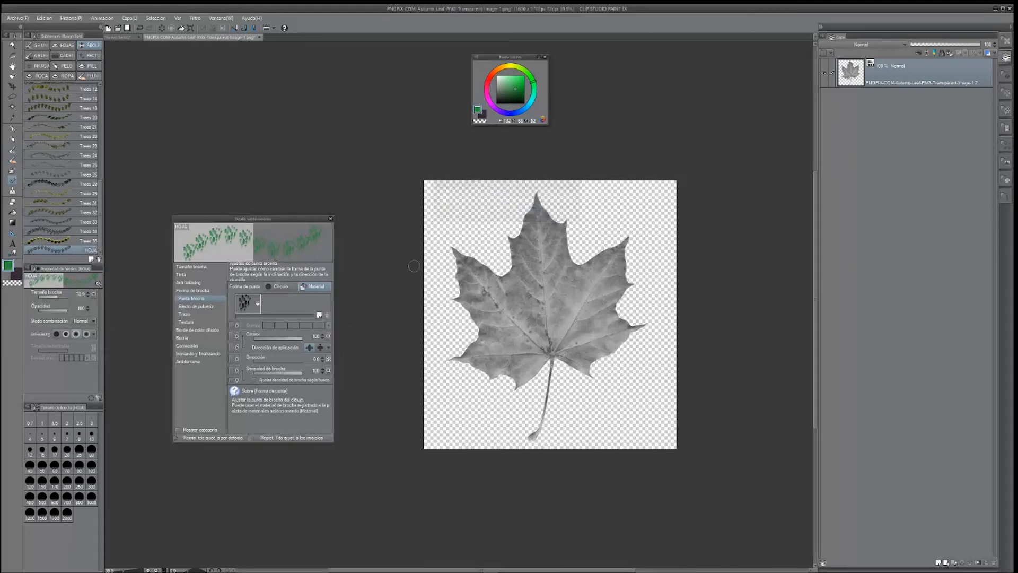
pyautogui.click(254, 304)
pyautogui.click(328, 316)
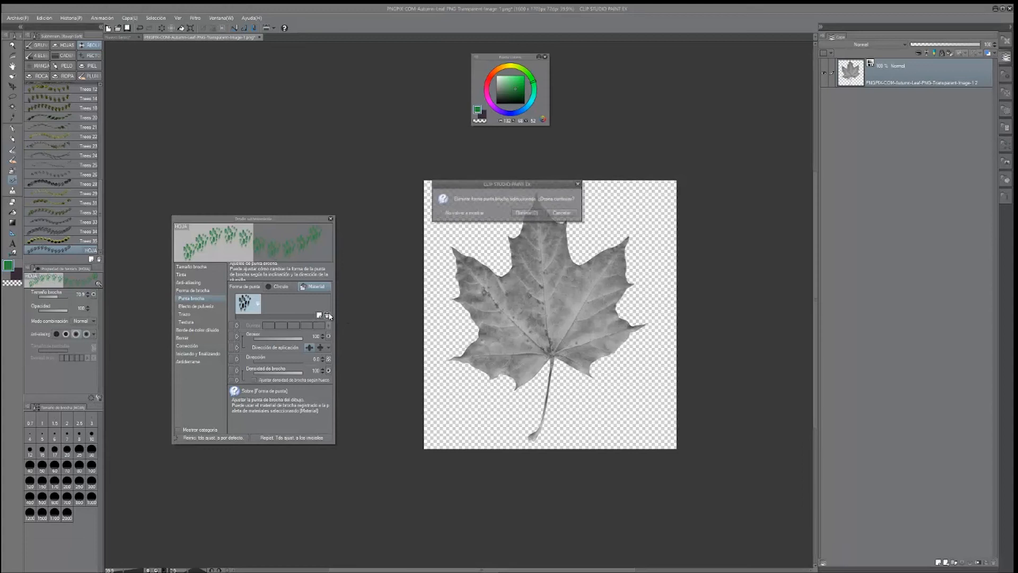
pyautogui.click(524, 214)
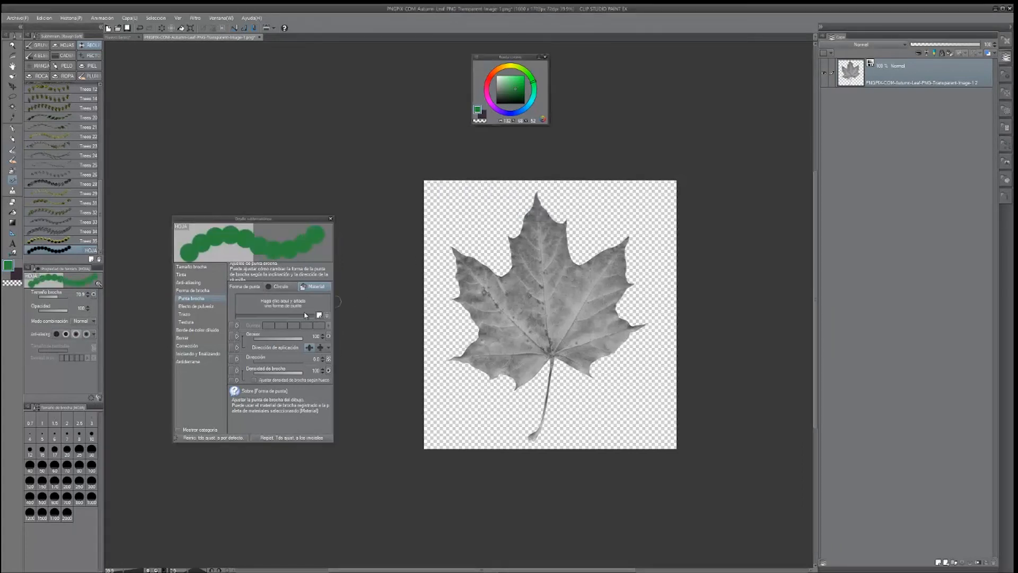
# Open the tip material selection for the HOJA brush and search it for "HOJAS".
pyautogui.click(319, 316)
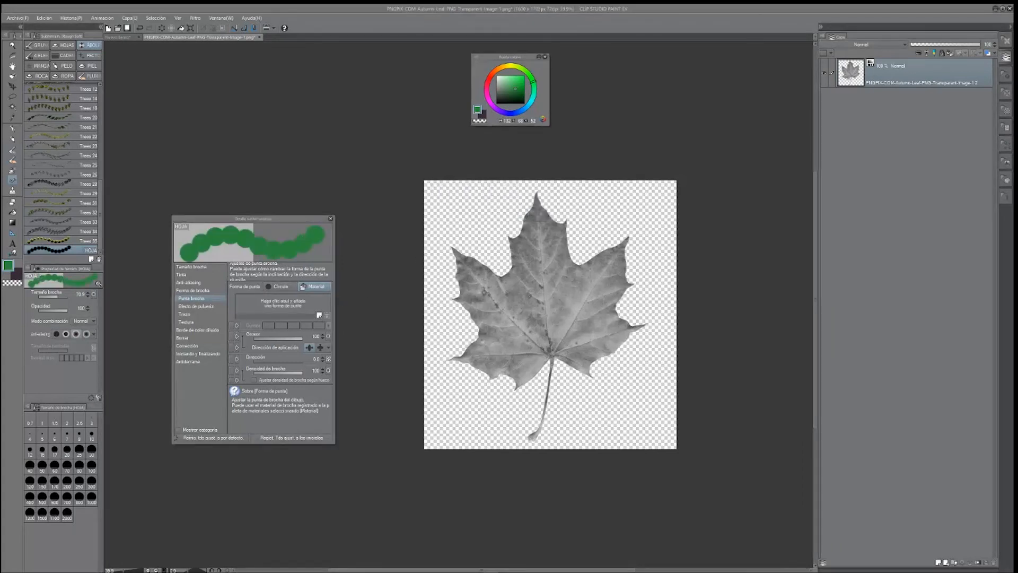
pyautogui.moveTo(424, 458)
pyautogui.mouseDown()
pyautogui.moveTo(532, 217)
pyautogui.moveTo(514, 242)
pyautogui.mouseUp()
pyautogui.scroll(-3, 391, 284)
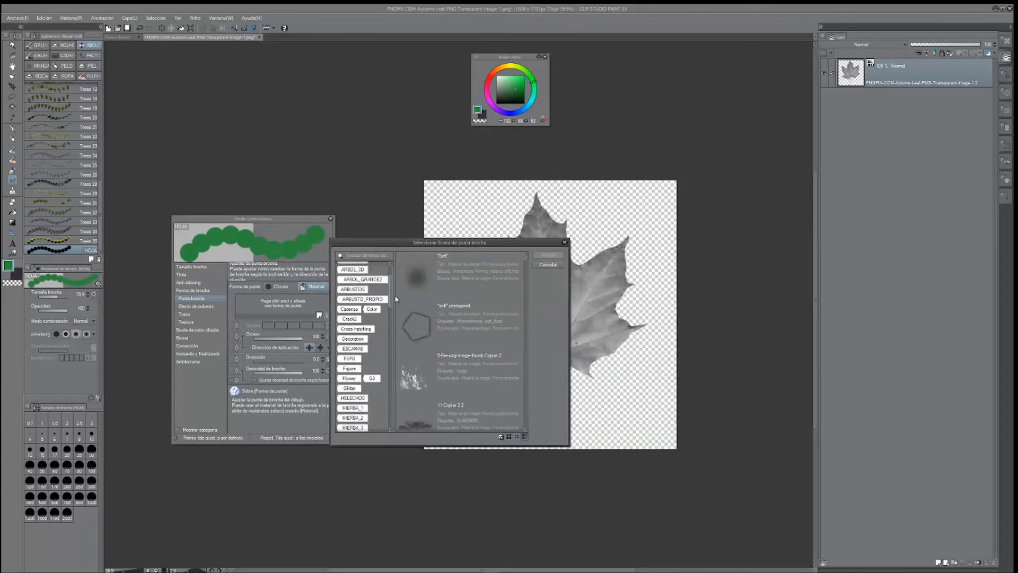
pyautogui.scroll(3, 394, 287)
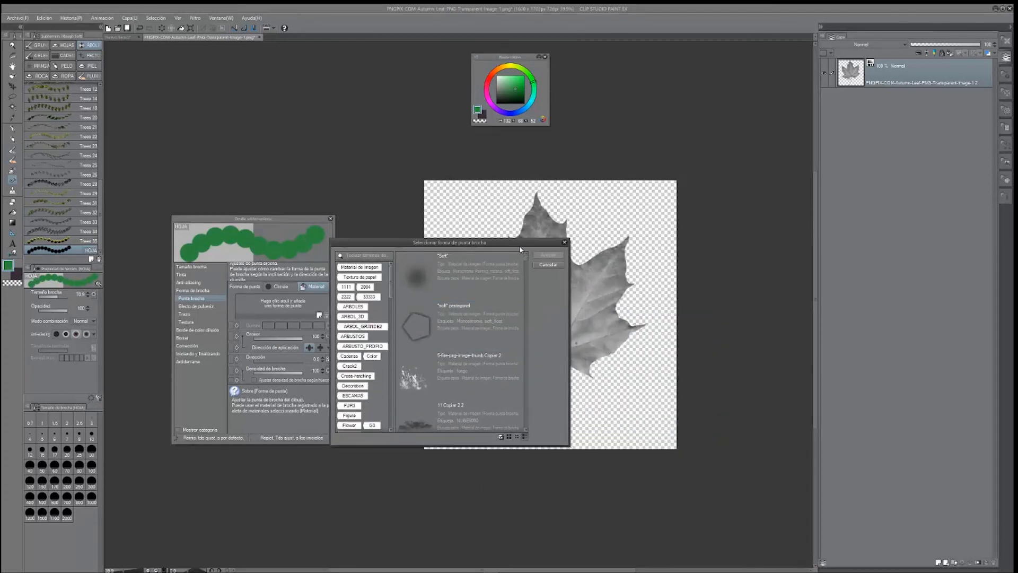
pyautogui.moveTo(527, 261)
pyautogui.mouseDown()
pyautogui.moveTo(532, 394)
pyautogui.moveTo(543, 267)
pyautogui.moveTo(532, 256)
pyautogui.mouseUp()
pyautogui.click(362, 257)
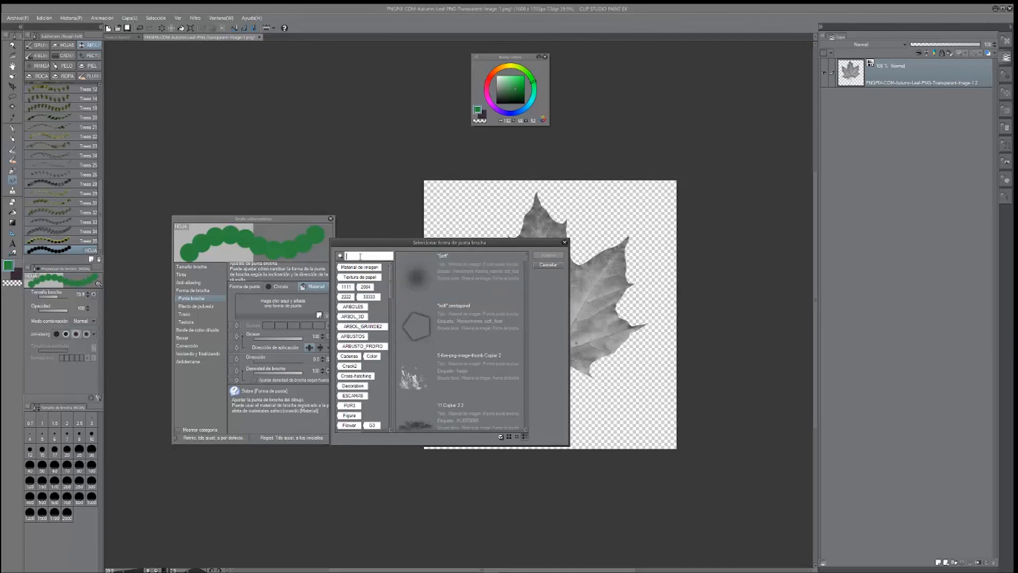
pyautogui.write('HO')
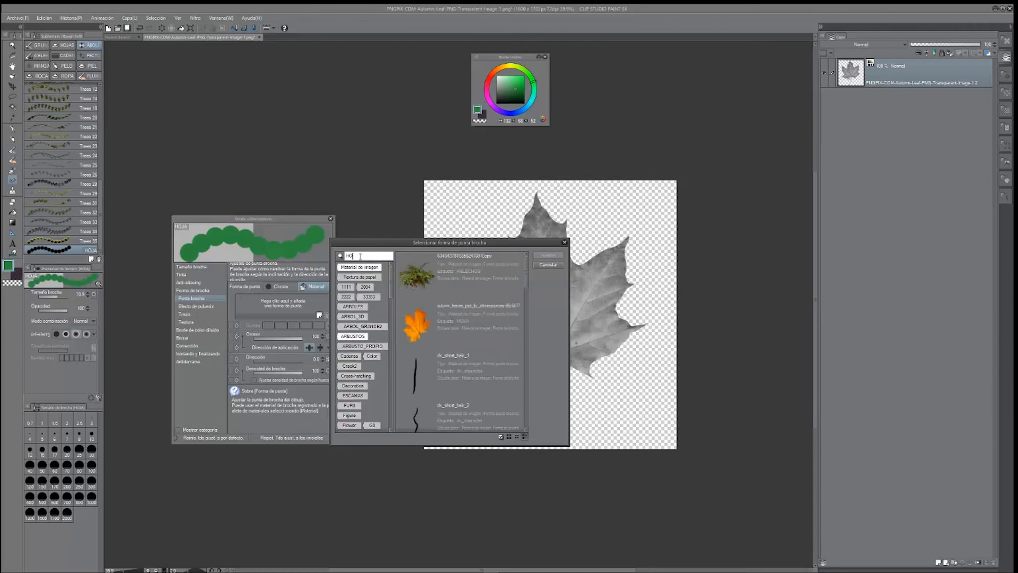
pyautogui.write('JAS')
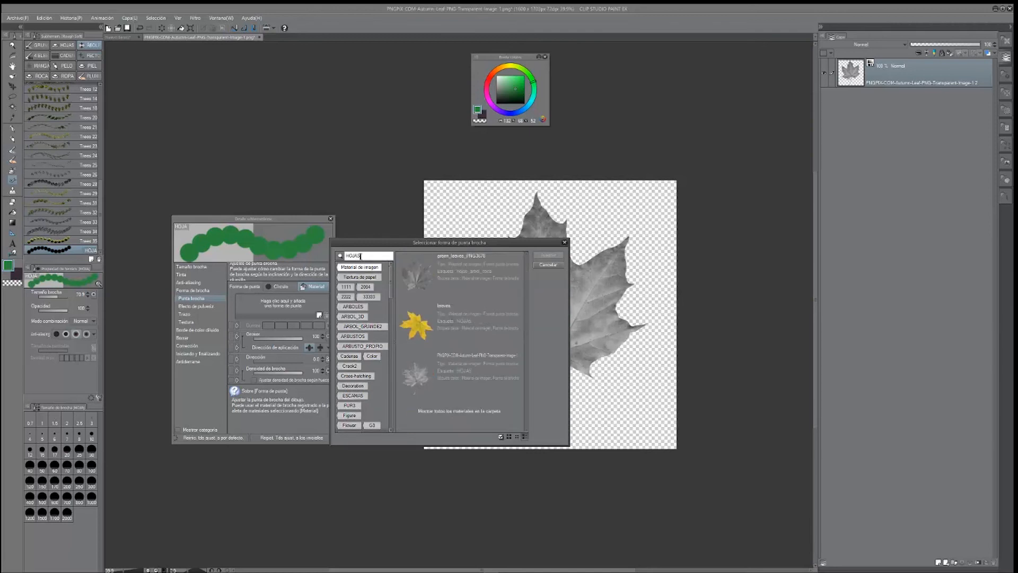
# Turn on multiple selection and add the two grey leaf materials from the HOJAS results as brush tips.
pyautogui.click(459, 372)
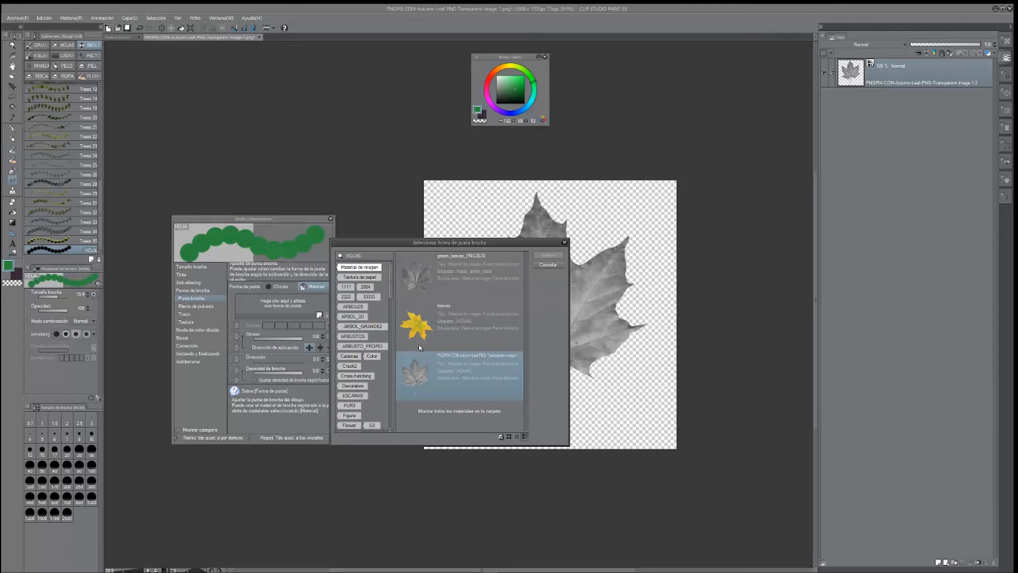
pyautogui.click(438, 262)
pyautogui.click(452, 386)
pyautogui.click(453, 274)
pyautogui.click(453, 375)
pyautogui.click(500, 436)
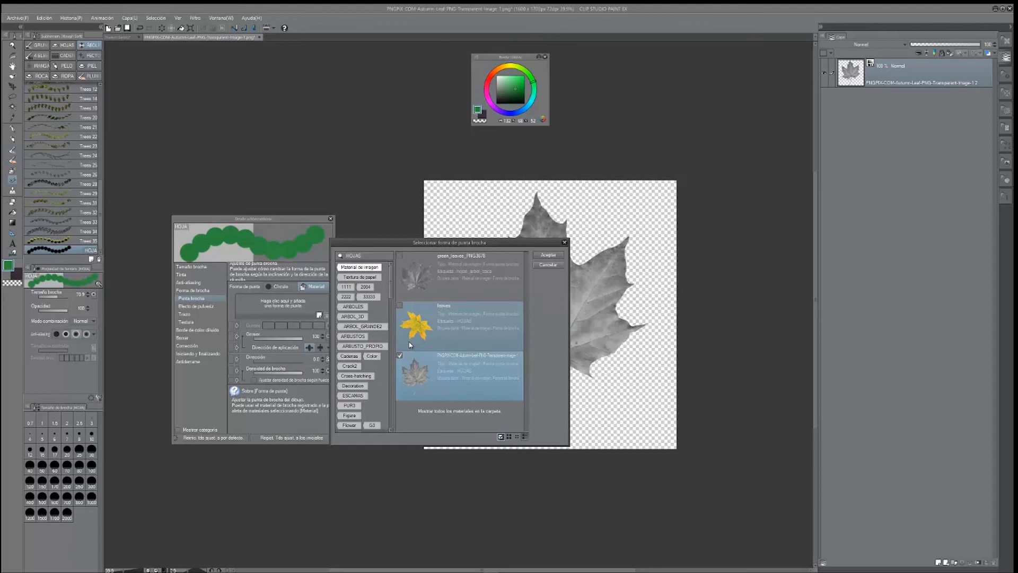
pyautogui.click(420, 272)
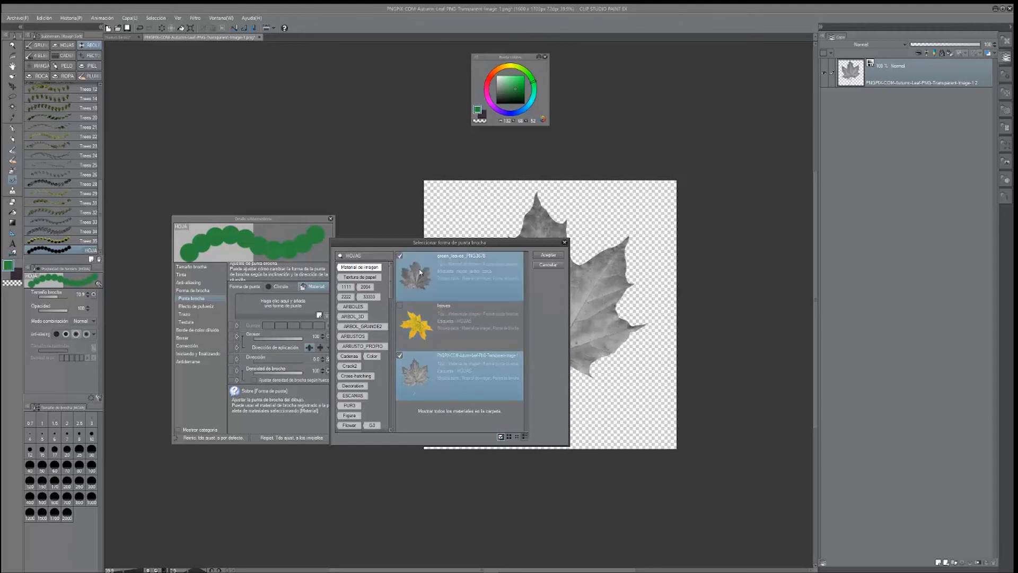
pyautogui.click(548, 255)
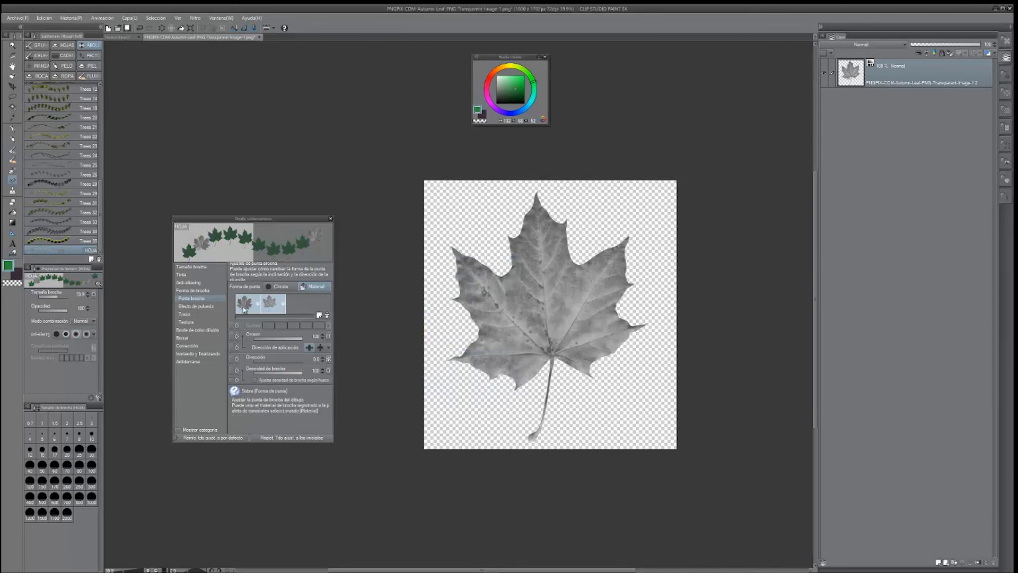
# Preview the leaf tips in pale and dark green, and delete the first of the two tip materials.
pyautogui.click(244, 308)
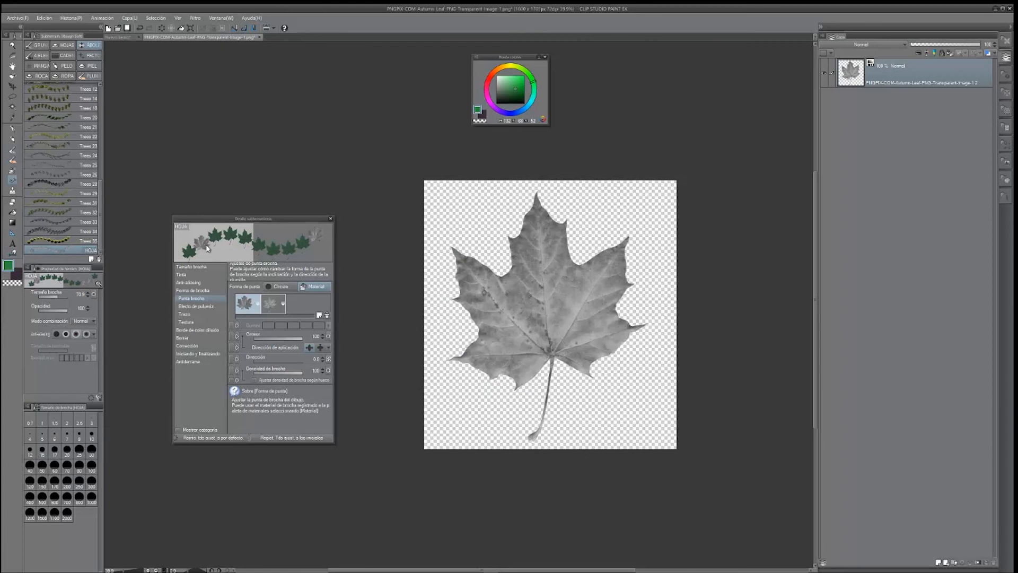
pyautogui.moveTo(515, 84)
pyautogui.mouseDown()
pyautogui.moveTo(520, 98)
pyautogui.moveTo(496, 80)
pyautogui.mouseUp()
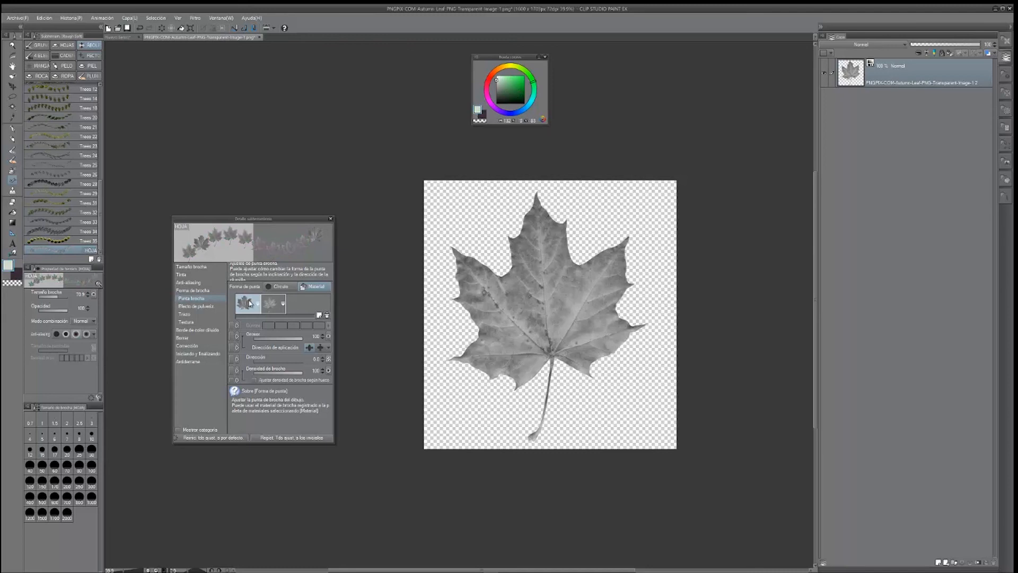
pyautogui.click(516, 97)
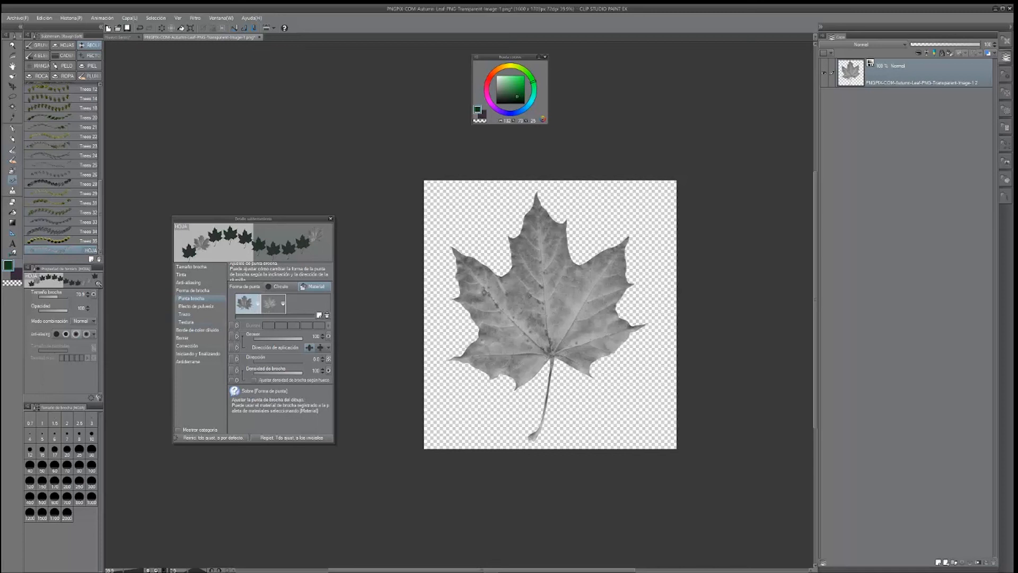
pyautogui.click(327, 316)
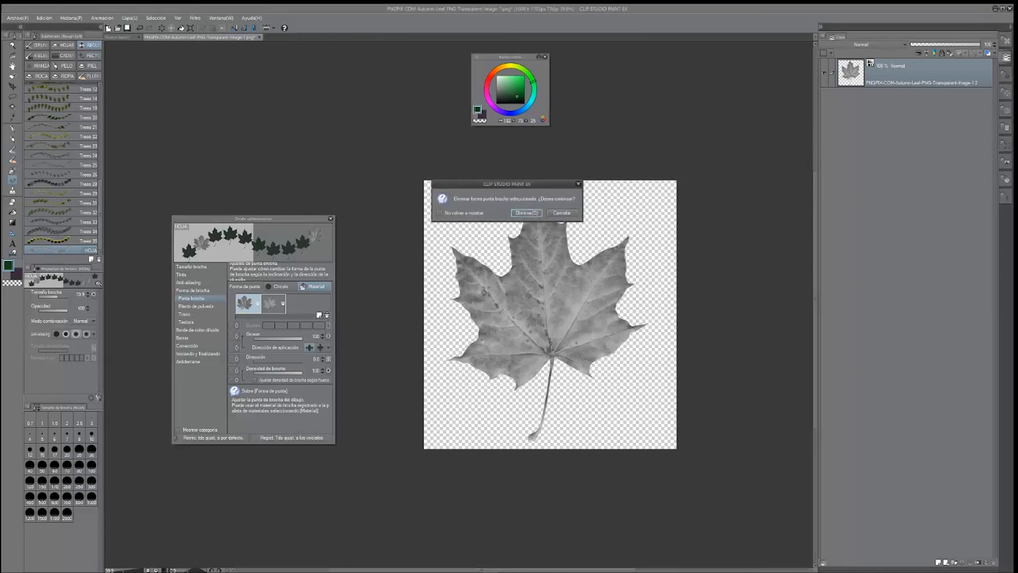
pyautogui.click(527, 214)
# Paint test leaf strokes beside the leaf on the image layer in dark and brighter green, and undo them.
pyautogui.moveTo(499, 212); pyautogui.dragTo(447, 233)
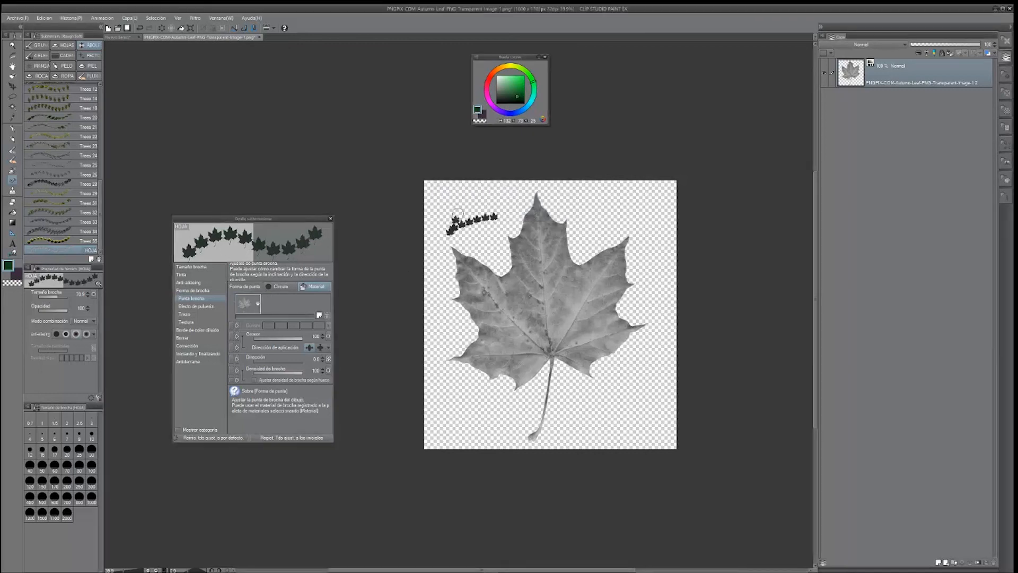
pyautogui.scroll(1, 467, 263)
pyautogui.scroll(6, 485, 251)
pyautogui.click(518, 83)
pyautogui.moveTo(499, 179)
pyautogui.mouseDown()
pyautogui.moveTo(524, 209)
pyautogui.moveTo(446, 233)
pyautogui.moveTo(414, 223)
pyautogui.mouseUp()
pyautogui.hotkey('ctrl', 'z')
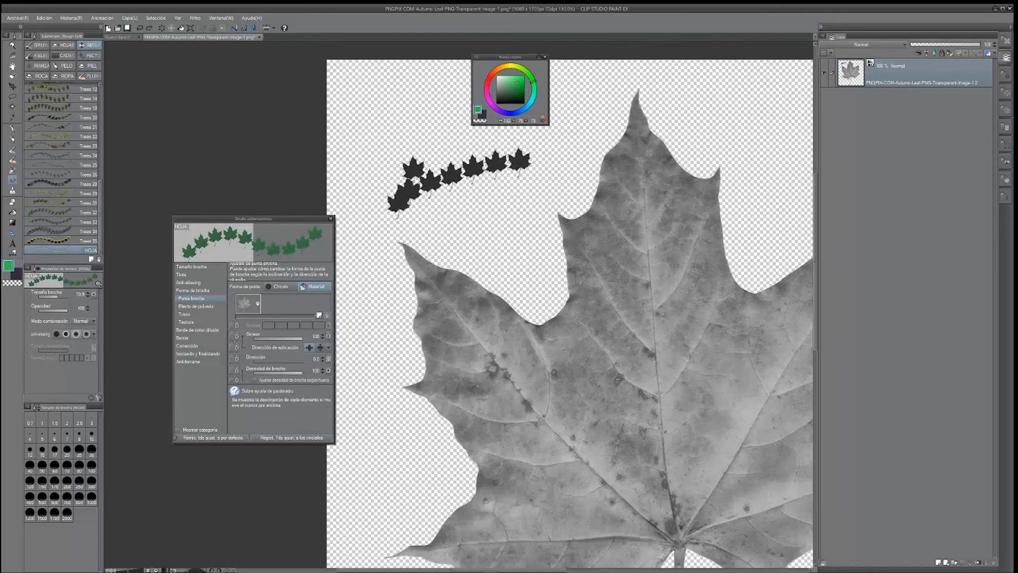
pyautogui.hotkey('ctrl', 'z')
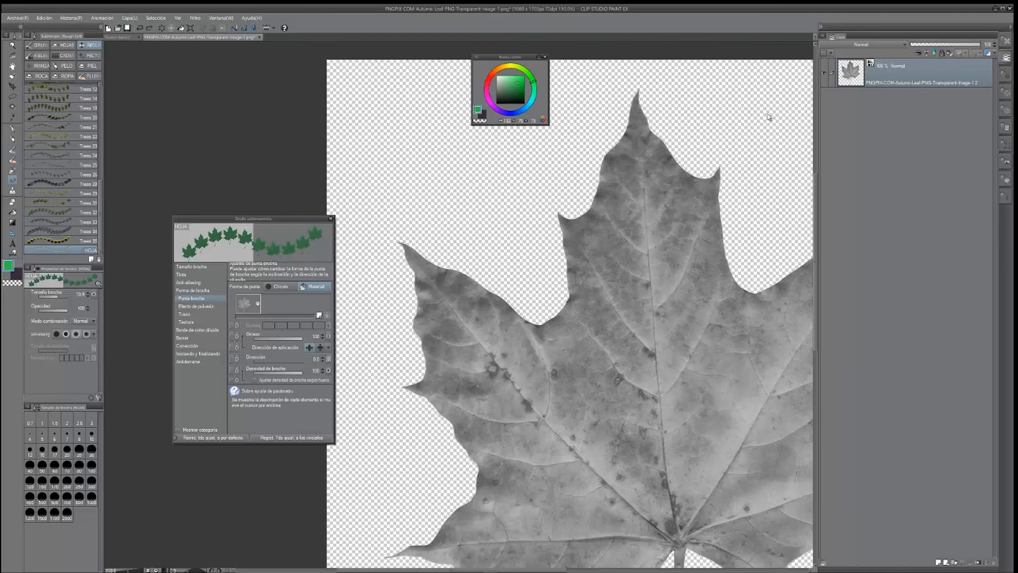
# Add a new layer above the leaf image and paint green and muted red leaf strokes on it.
pyautogui.click(939, 563)
pyautogui.moveTo(391, 154)
pyautogui.mouseDown()
pyautogui.moveTo(410, 138)
pyautogui.moveTo(443, 235)
pyautogui.moveTo(391, 162)
pyautogui.moveTo(497, 189)
pyautogui.mouseUp()
pyautogui.click(490, 80)
pyautogui.moveTo(403, 207); pyautogui.dragTo(469, 239)
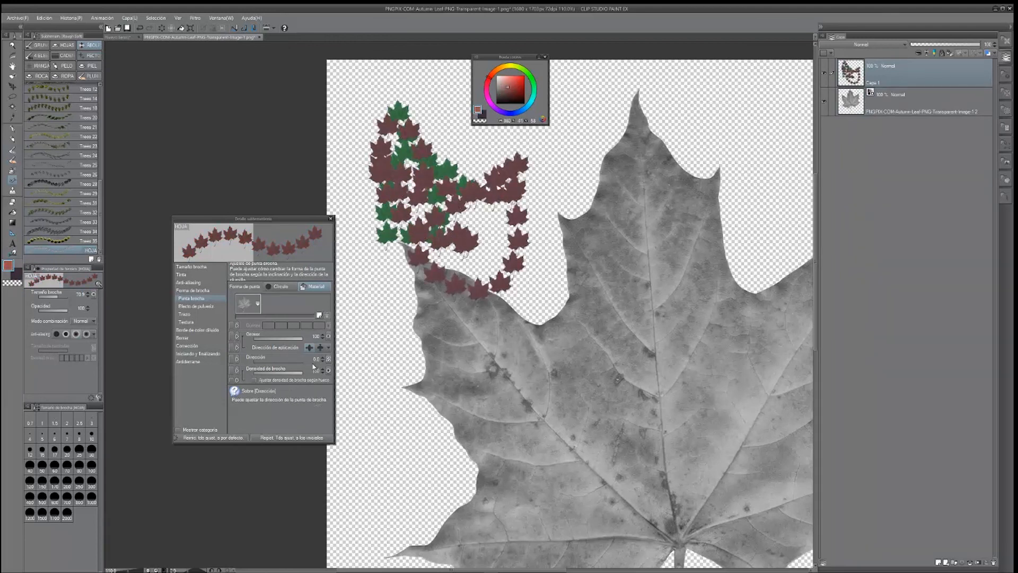
# Set the brush tip direction to random and paint a test stroke of leaves.
pyautogui.click(329, 360)
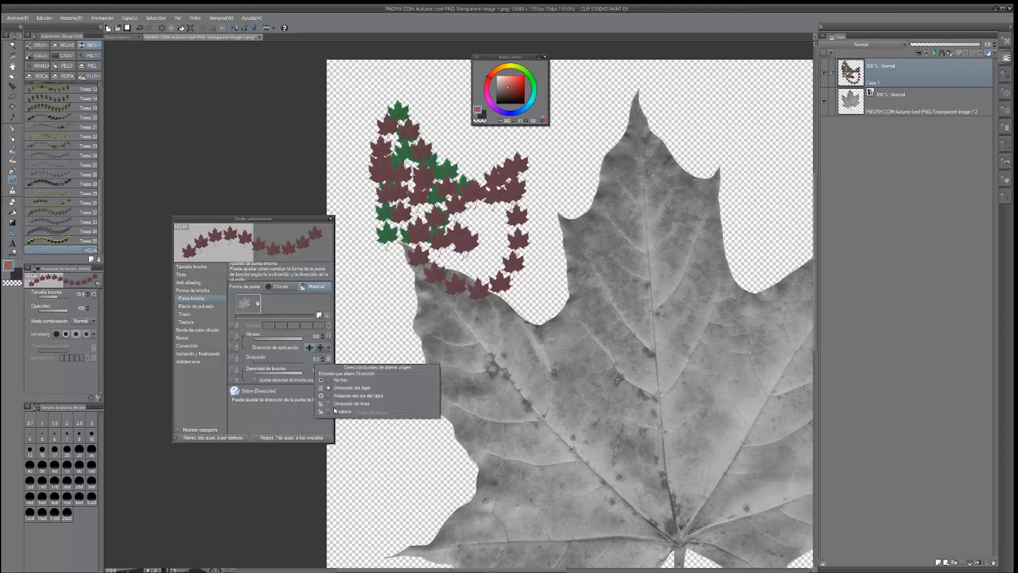
pyautogui.click(330, 412)
pyautogui.click(420, 119)
pyautogui.moveTo(461, 134)
pyautogui.mouseDown()
pyautogui.moveTo(461, 175)
pyautogui.moveTo(528, 149)
pyautogui.moveTo(577, 168)
pyautogui.moveTo(548, 242)
pyautogui.mouseUp()
# Enlarge the brush to about 178 and partly erase the painted leaves using the transparent color.
pyautogui.press('c')
pyautogui.press(']')
pyautogui.press(']')
pyautogui.press(']')
pyautogui.press(']')
pyautogui.press(']')
pyautogui.moveTo(512, 172)
pyautogui.mouseDown()
pyautogui.moveTo(417, 198)
pyautogui.moveTo(446, 234)
pyautogui.moveTo(525, 256)
pyautogui.moveTo(442, 225)
pyautogui.moveTo(424, 199)
pyautogui.mouseUp()
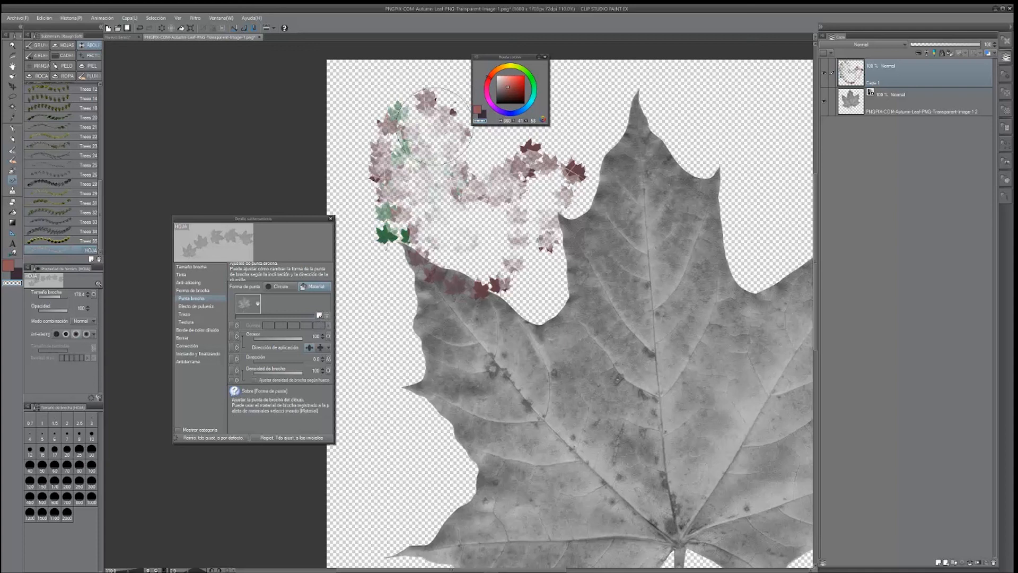
pyautogui.moveTo(374, 211)
pyautogui.mouseDown()
pyautogui.moveTo(424, 85)
pyautogui.moveTo(393, 122)
pyautogui.moveTo(403, 212)
pyautogui.mouseUp()
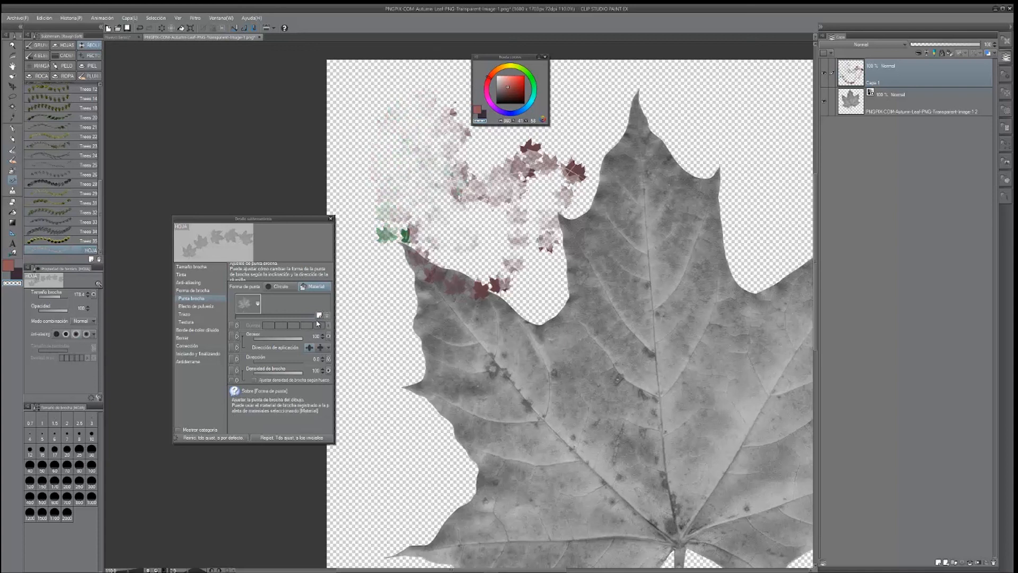
# Reopen the tip material selection and search for "HOJAS", replacing the search term with "LEAVES".
pyautogui.click(318, 317)
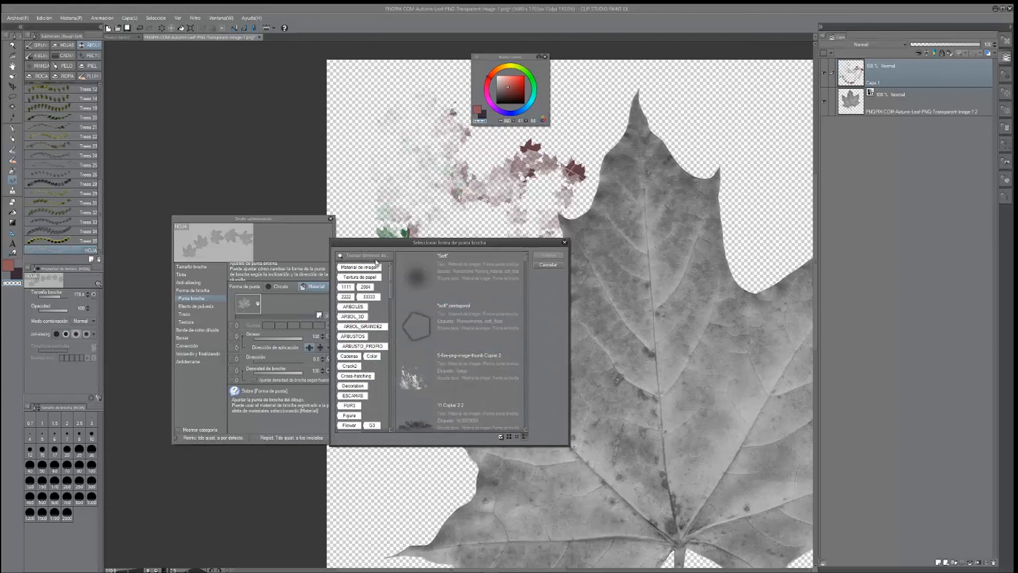
pyautogui.click(378, 256)
pyautogui.write('HOJAS')
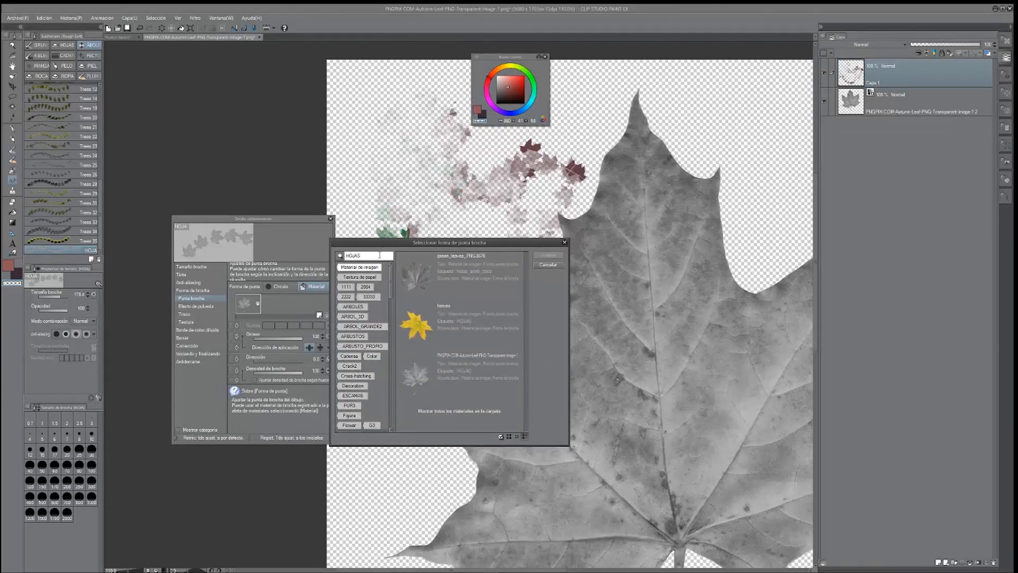
pyautogui.hotkey('ctrl', 'a')
pyautogui.write('LEAVES')
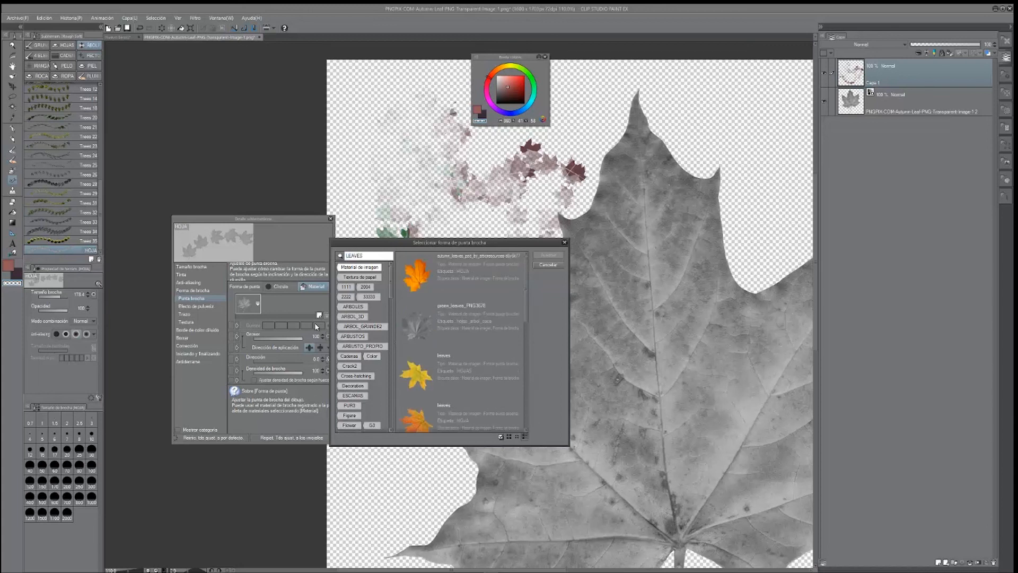
# Add the Random Leaves, Random Leaves A and Random Leaves B materials together as extra tips of the HOJA brush.
pyautogui.click(525, 289)
pyautogui.moveTo(524, 288)
pyautogui.mouseDown()
pyautogui.moveTo(526, 397)
pyautogui.moveTo(519, 318)
pyautogui.moveTo(532, 377)
pyautogui.mouseUp()
pyautogui.click(491, 348)
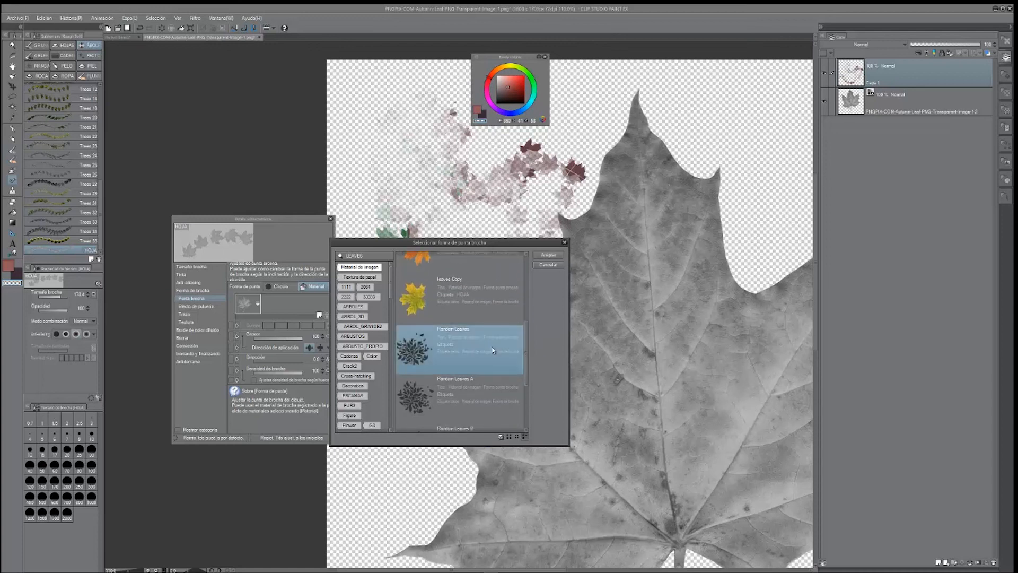
pyautogui.click(501, 436)
pyautogui.scroll(-3, 528, 349)
pyautogui.click(401, 308)
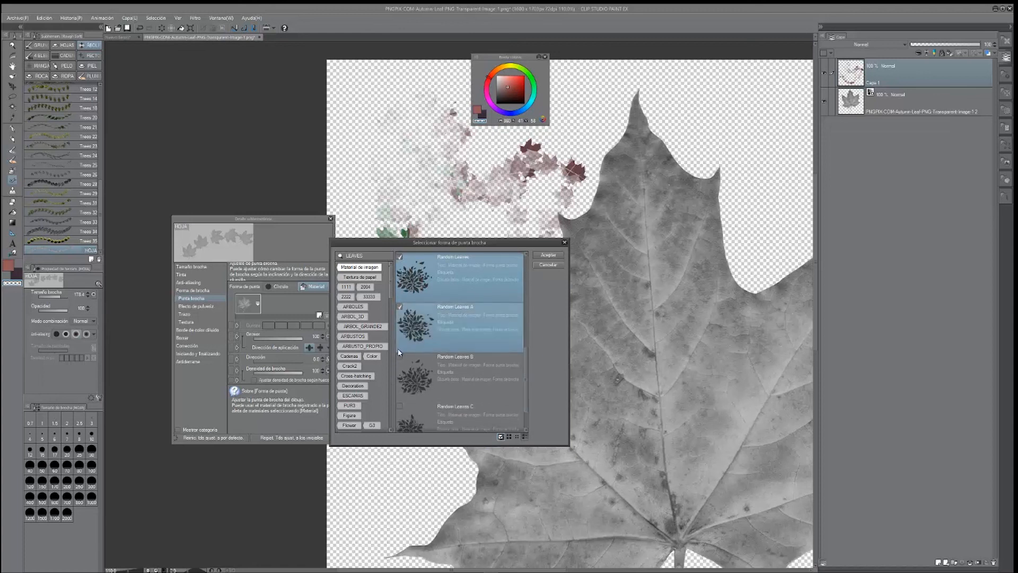
pyautogui.click(400, 357)
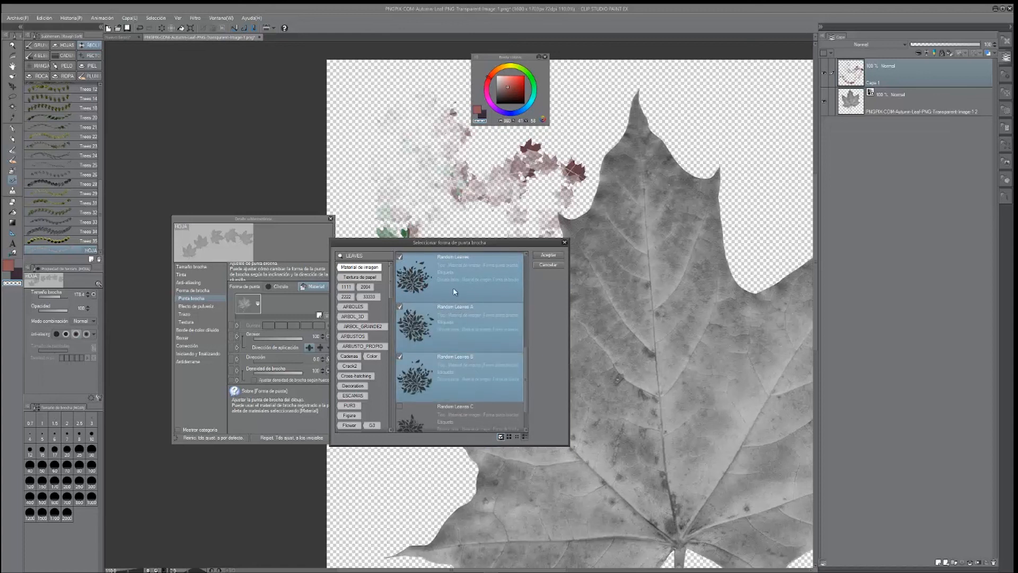
pyautogui.click(533, 258)
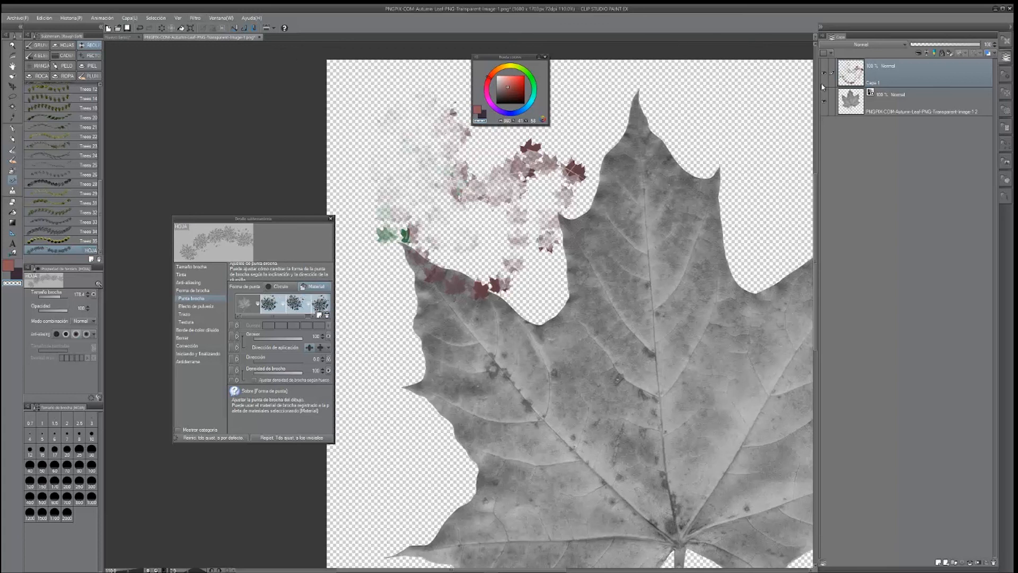
# Hide the leaf image layer and clear the test strokes from Capa 1.
pyautogui.click(825, 102)
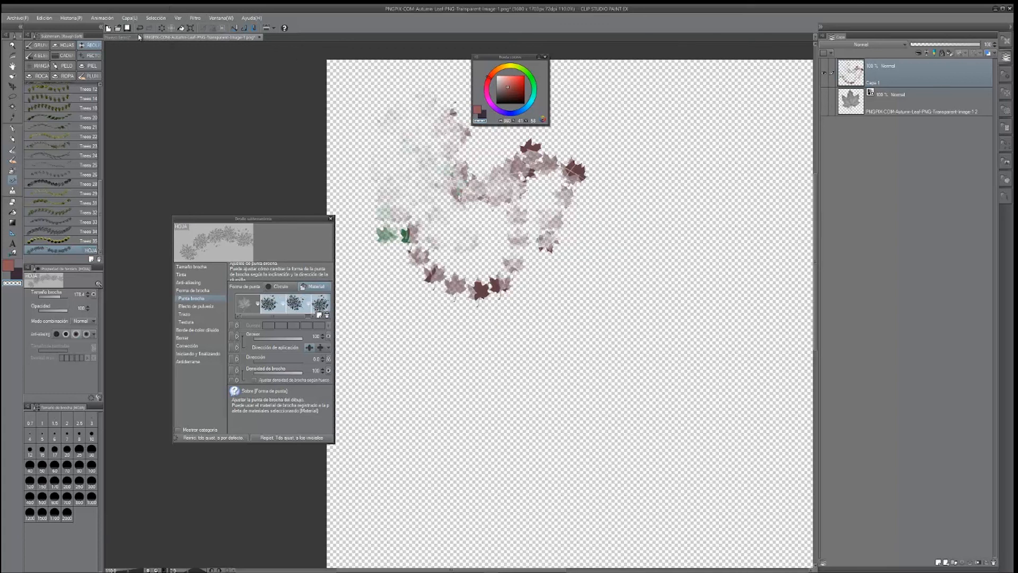
pyautogui.press('Delete')
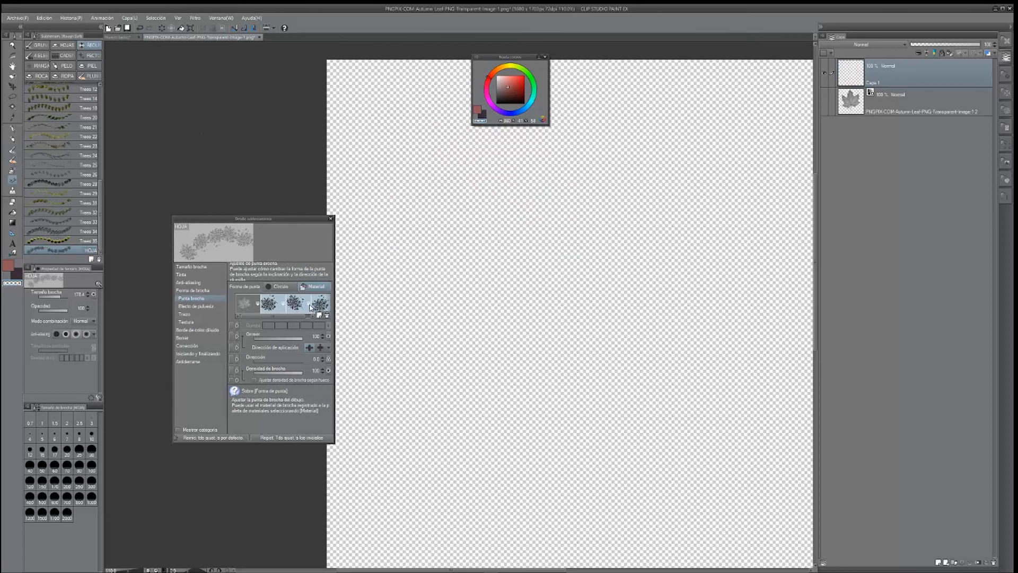
# Paint black foliage across the upper part of Capa 1 and thin out its left side with the transparent color.
pyautogui.moveTo(508, 102); pyautogui.dragTo(496, 104)
pyautogui.moveTo(596, 221)
pyautogui.mouseDown()
pyautogui.moveTo(528, 320)
pyautogui.moveTo(547, 202)
pyautogui.moveTo(648, 279)
pyautogui.moveTo(510, 323)
pyautogui.moveTo(466, 254)
pyautogui.moveTo(393, 245)
pyautogui.moveTo(406, 246)
pyautogui.moveTo(430, 156)
pyautogui.moveTo(450, 253)
pyautogui.moveTo(438, 372)
pyautogui.moveTo(462, 337)
pyautogui.moveTo(412, 312)
pyautogui.moveTo(386, 267)
pyautogui.mouseUp()
pyautogui.press('c')
pyautogui.moveTo(452, 216)
pyautogui.mouseDown()
pyautogui.moveTo(498, 385)
pyautogui.moveTo(462, 266)
pyautogui.moveTo(467, 297)
pyautogui.mouseUp()
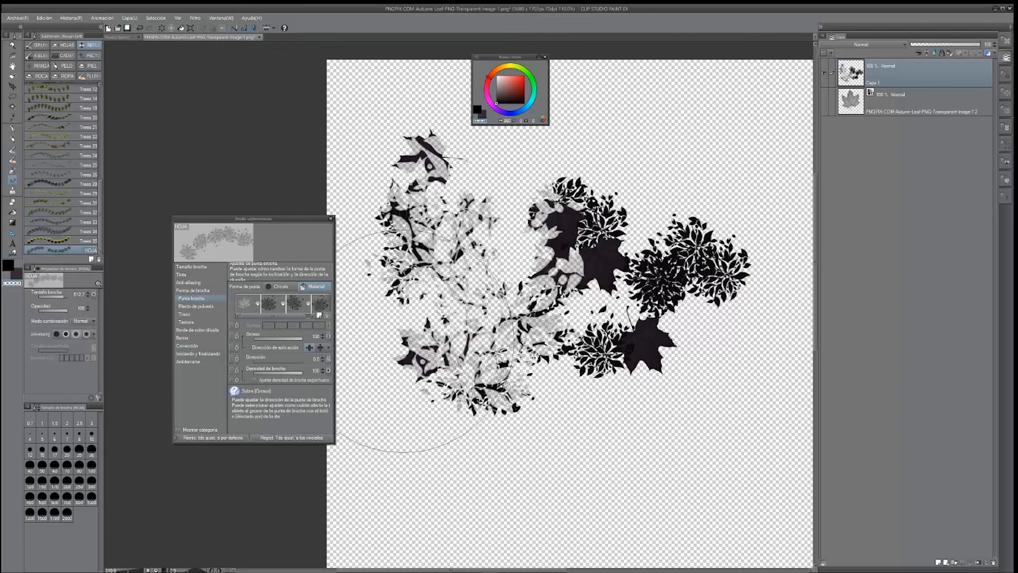
pyautogui.press('c')
pyautogui.moveTo(672, 151)
pyautogui.mouseDown()
pyautogui.moveTo(643, 183)
pyautogui.moveTo(716, 297)
pyautogui.mouseUp()
pyautogui.scroll(-3, 668, 330)
pyautogui.press('c')
pyautogui.scroll(-2, 656, 326)
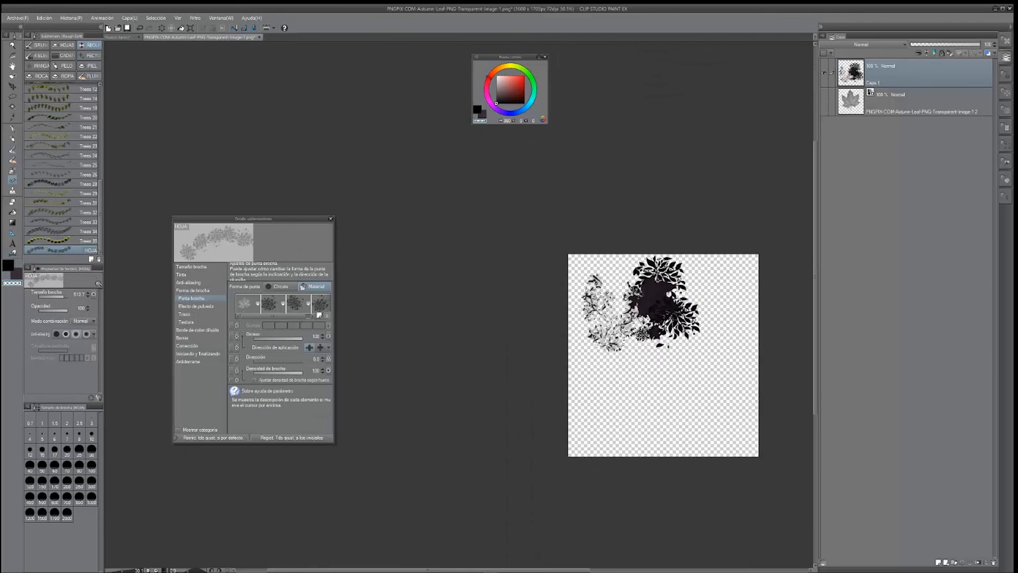
# Delete the maple leaf tip material from the HOJA brush, keeping the three Random Leaves tips.
pyautogui.click(245, 306)
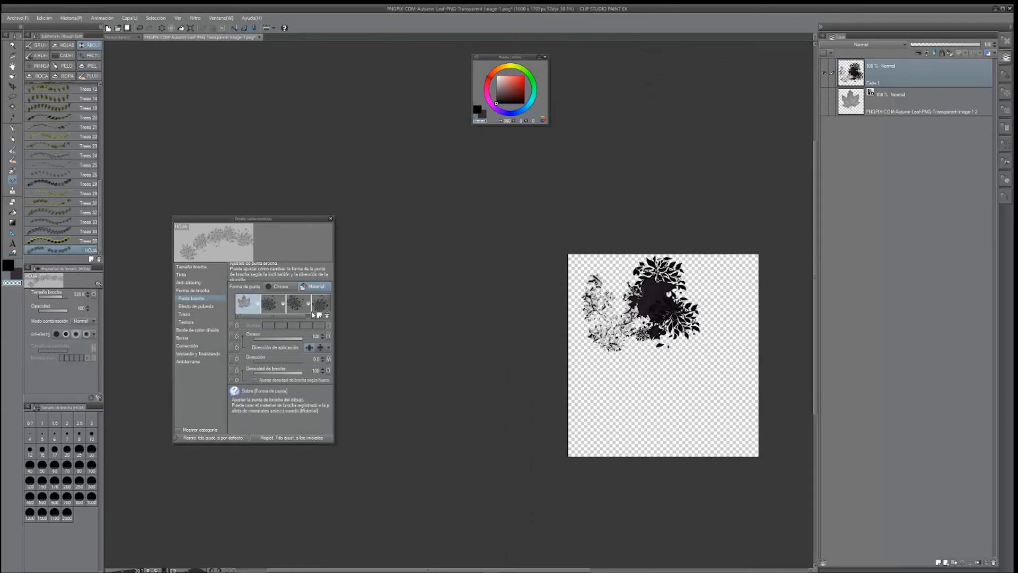
pyautogui.click(527, 212)
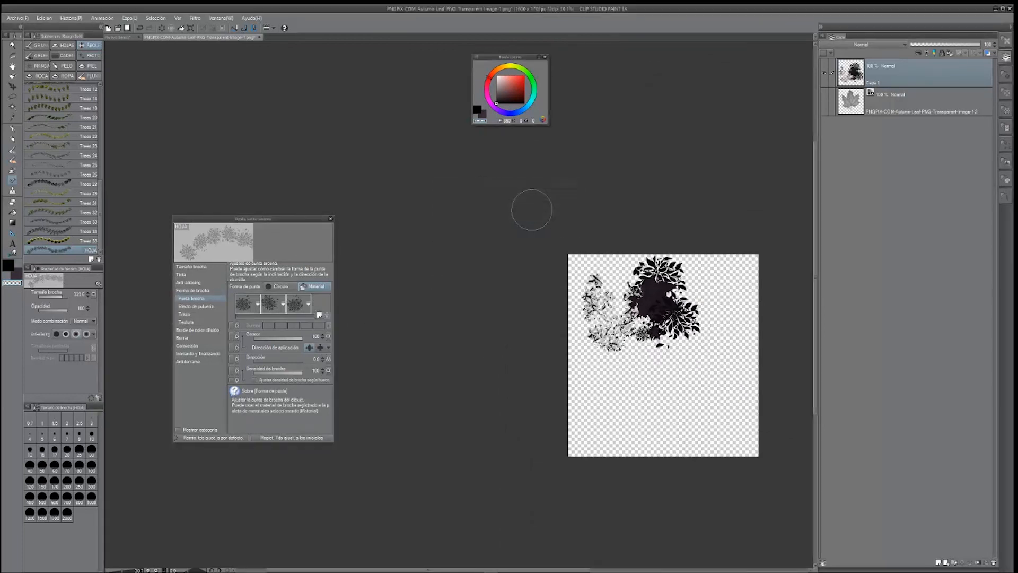
# Paint a black leaf cluster in the lower half of Capa 1 and thin it out with the transparent color.
pyautogui.scroll(3, 686, 409)
pyautogui.click(598, 368)
pyautogui.moveTo(581, 403)
pyautogui.mouseDown()
pyautogui.moveTo(668, 382)
pyautogui.moveTo(704, 406)
pyautogui.moveTo(701, 465)
pyautogui.moveTo(640, 418)
pyautogui.moveTo(602, 368)
pyautogui.moveTo(693, 403)
pyautogui.moveTo(735, 360)
pyautogui.moveTo(693, 468)
pyautogui.moveTo(610, 411)
pyautogui.mouseUp()
pyautogui.press('c')
pyautogui.scroll(-3, 780, 318)
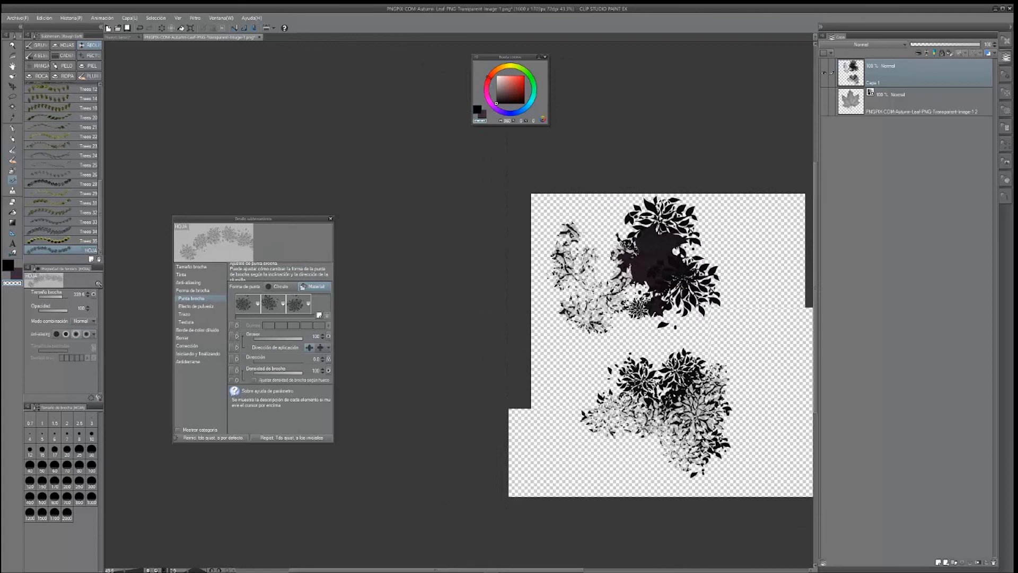
# Add a new layer at the bottom of the layer stack and fill it with light grey.
pyautogui.click(938, 562)
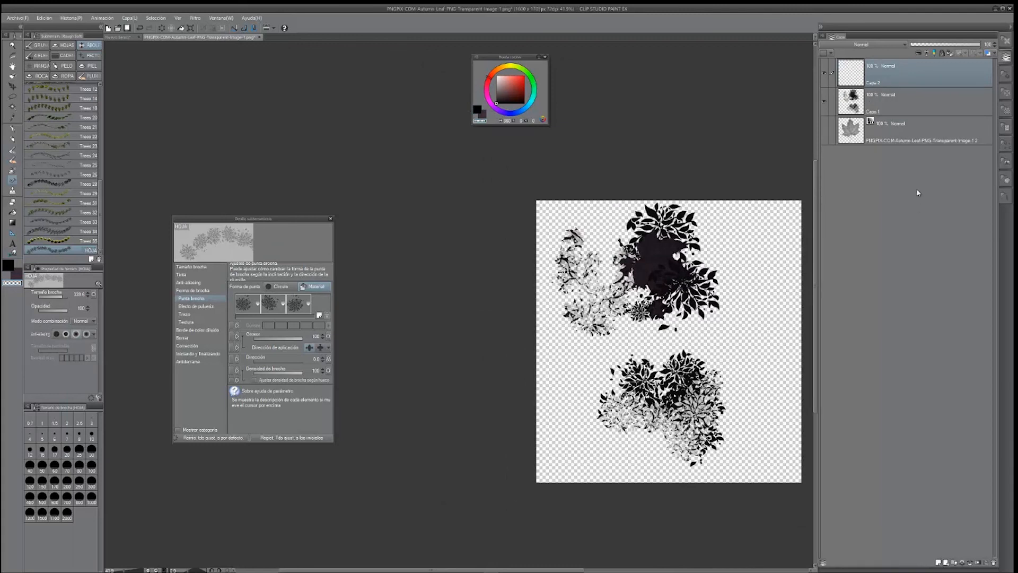
pyautogui.moveTo(912, 74); pyautogui.dragTo(908, 148)
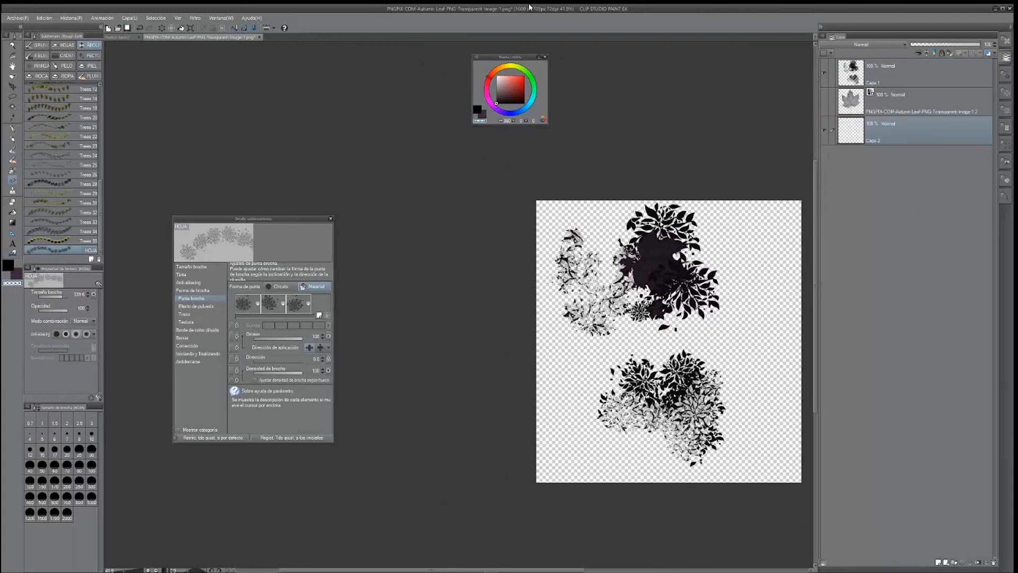
pyautogui.click(15, 213)
pyautogui.moveTo(514, 88); pyautogui.dragTo(496, 86)
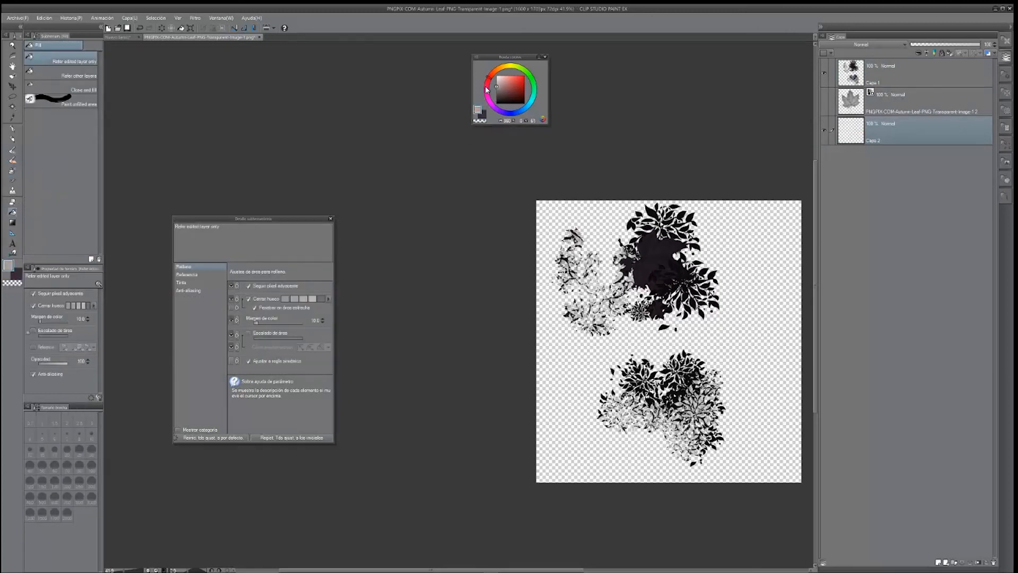
pyautogui.click(779, 273)
pyautogui.scroll(3, 684, 332)
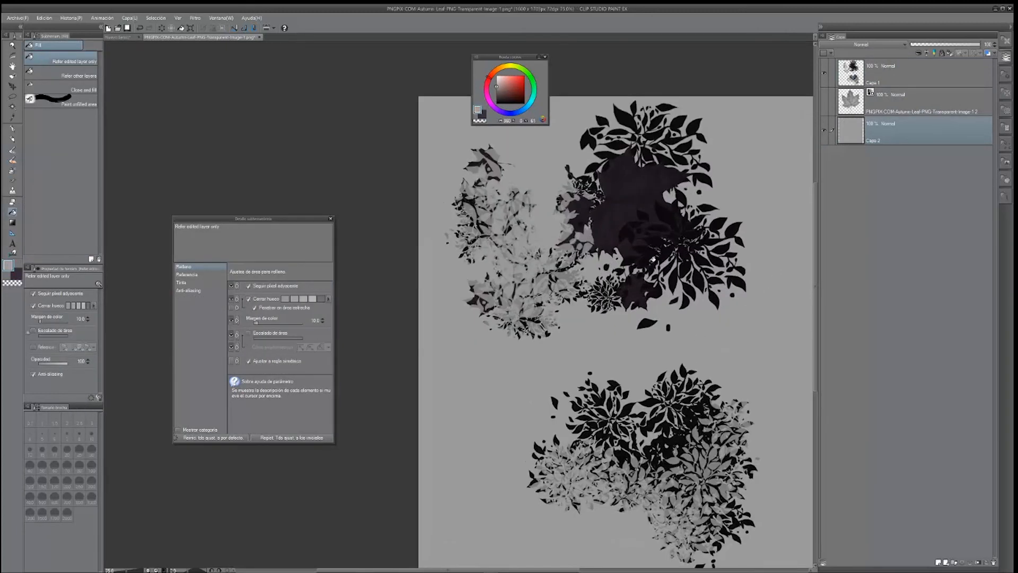
pyautogui.scroll(-3, 654, 258)
pyautogui.moveTo(683, 301); pyautogui.dragTo(551, 293)
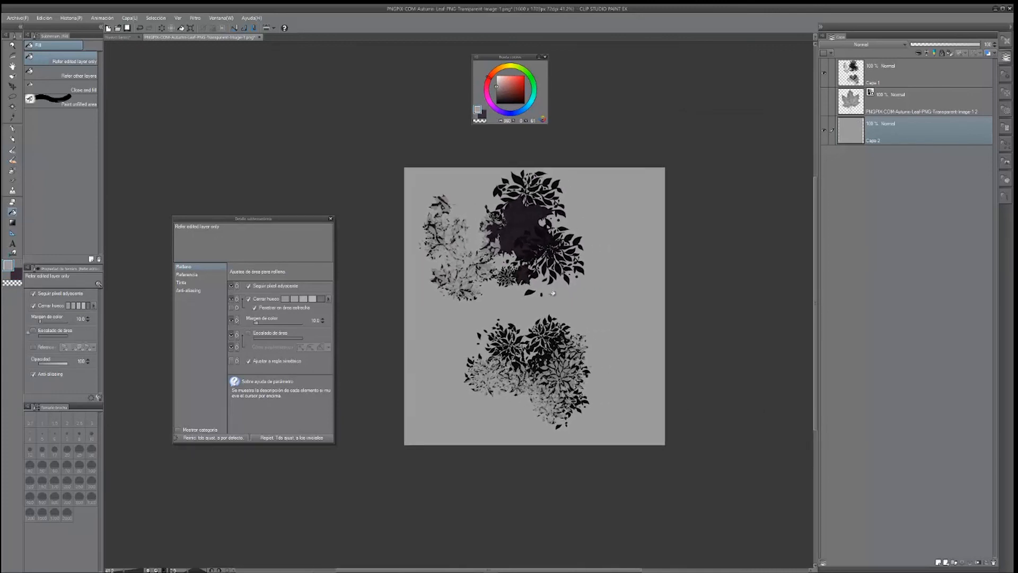